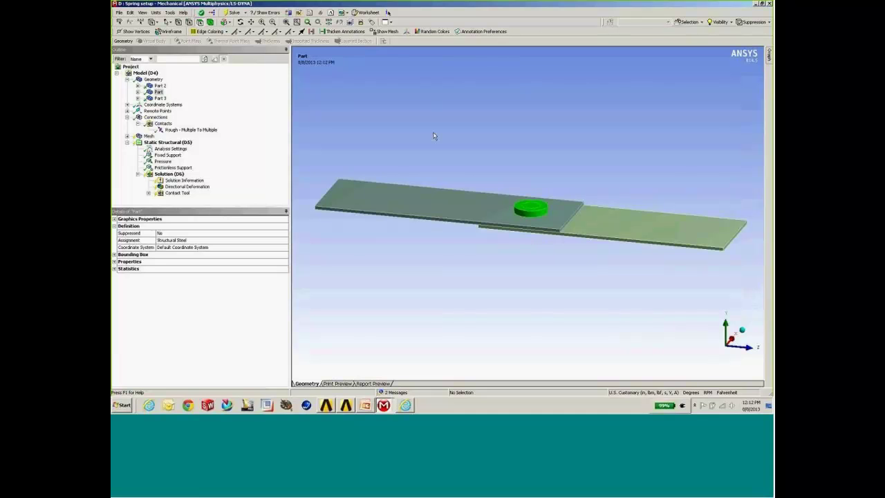
Step: Suppress the round bolt body named Part so the hole through the two overlapping plates is open
right_click(159, 92)
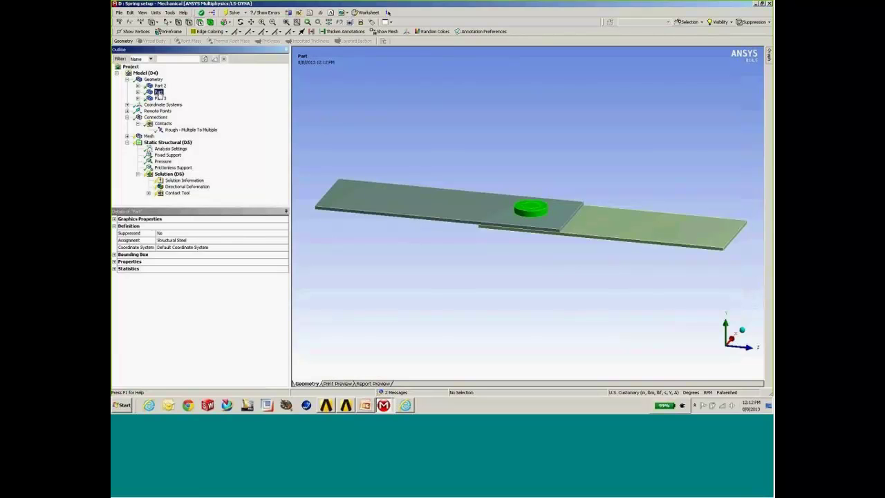
left_click(200, 150)
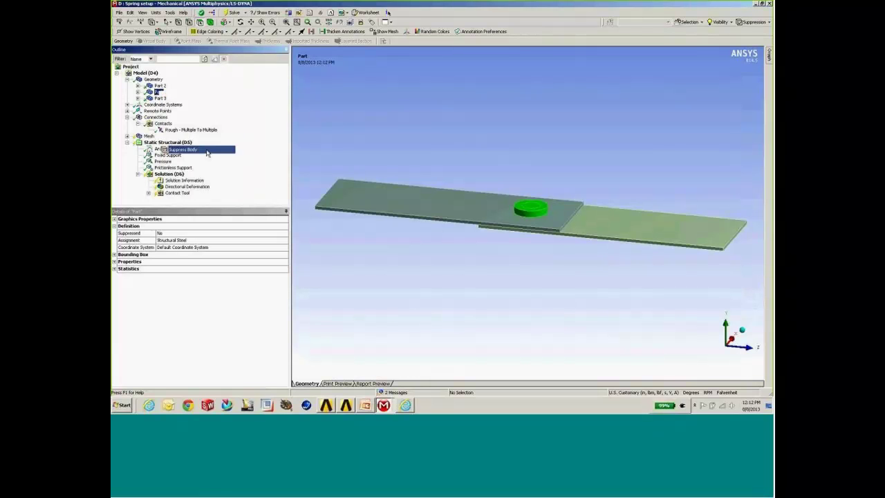
middle_click_drag(477, 165, 447, 159)
scroll(471, 174, "up", 3)
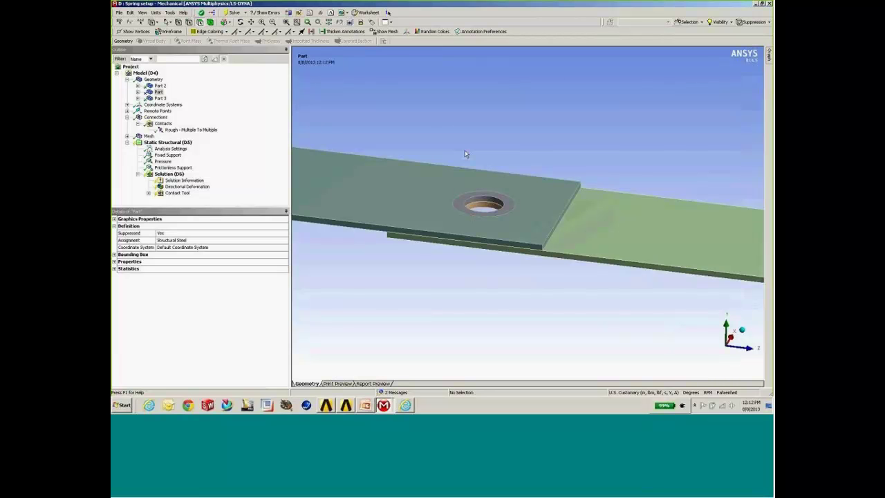
middle_click_drag(463, 122, 487, 112)
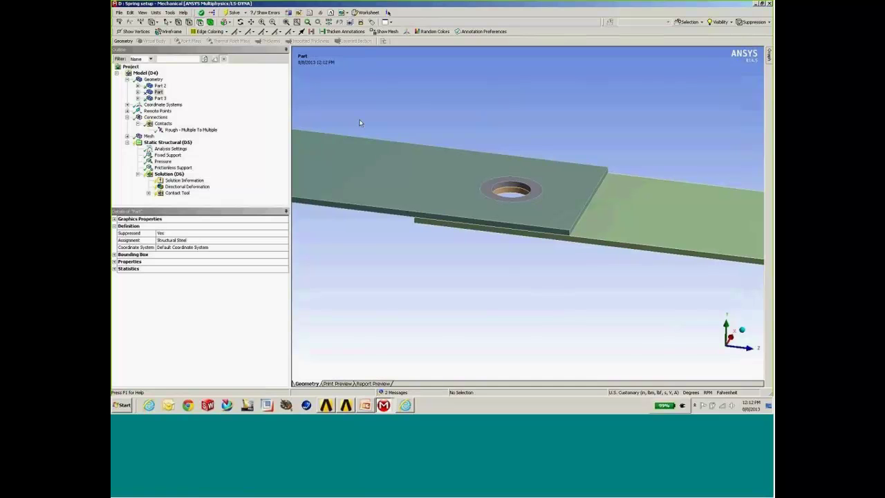
Step: Add a body-to-body spring connection and set its longitudinal stiffness to 1e6 lbf/in
left_click(157, 117)
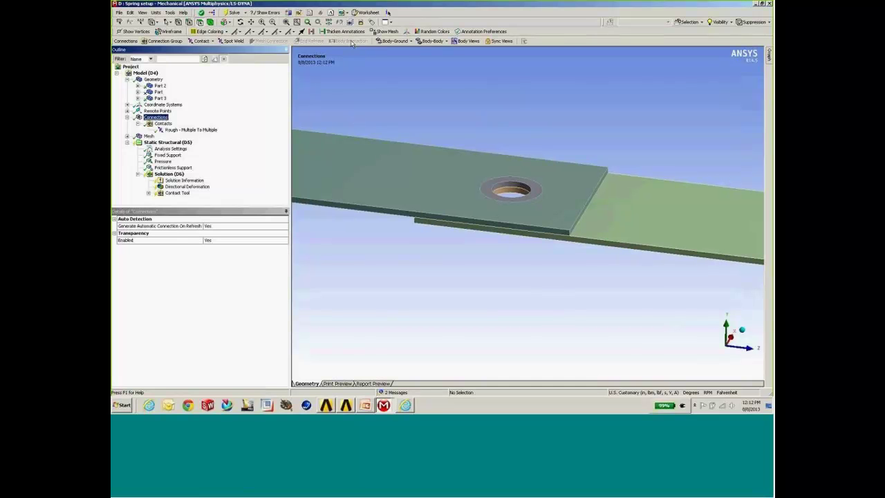
left_click(438, 42)
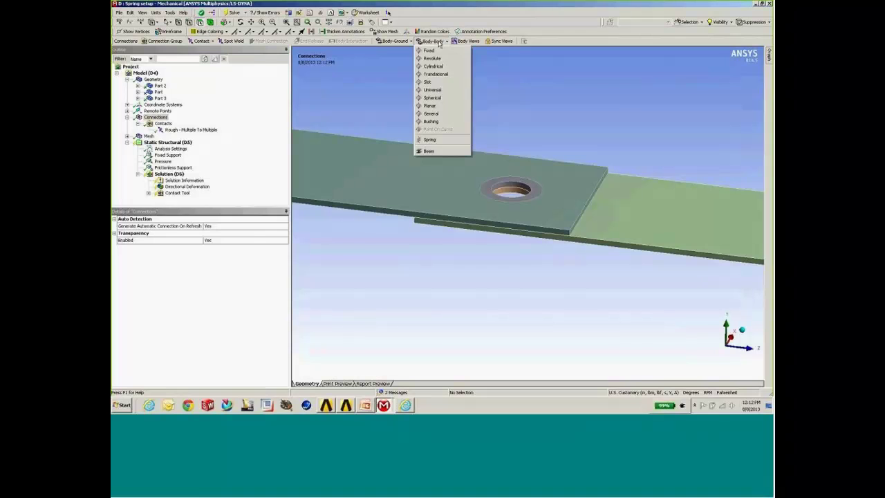
left_click(429, 140)
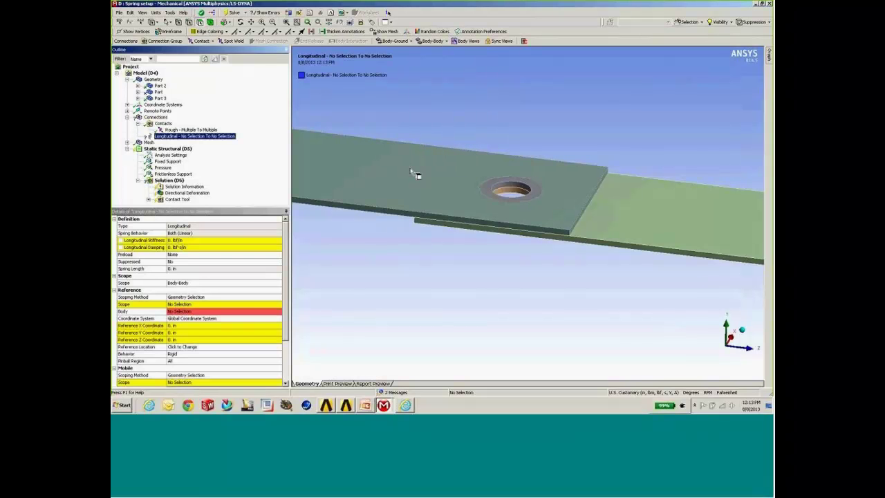
left_click_drag(254, 207, 253, 164)
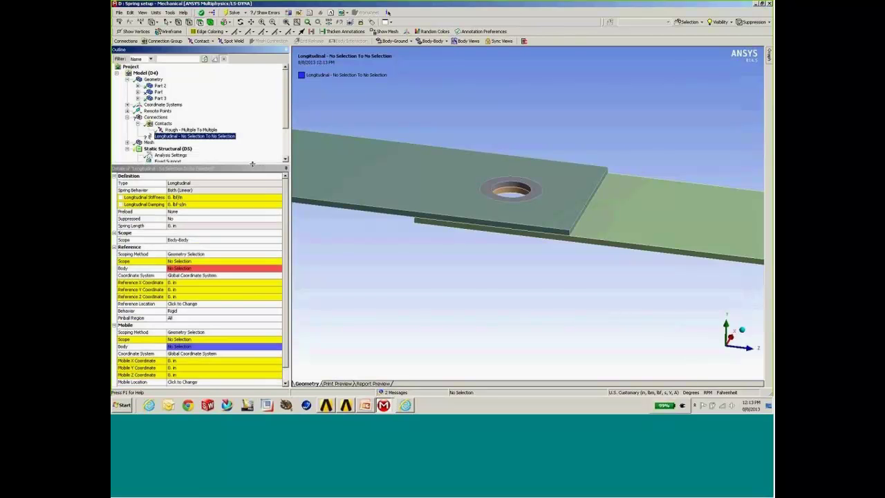
left_click(220, 196)
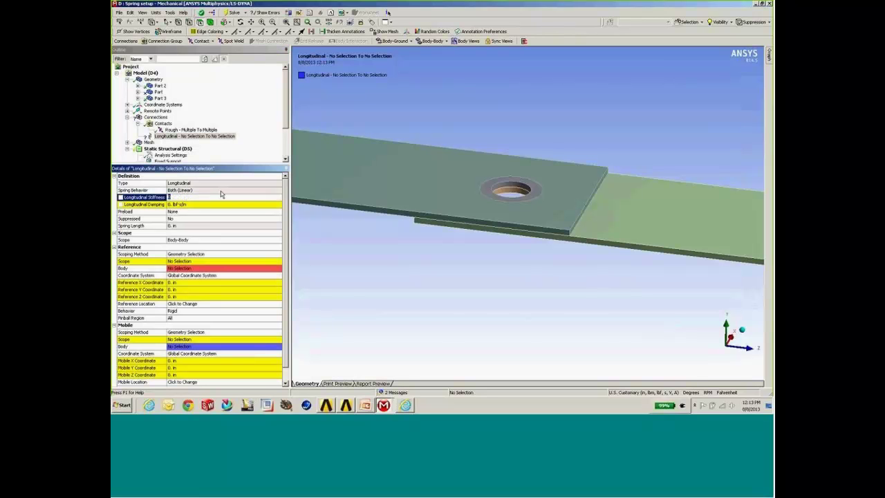
type("1e6")
key("Return")
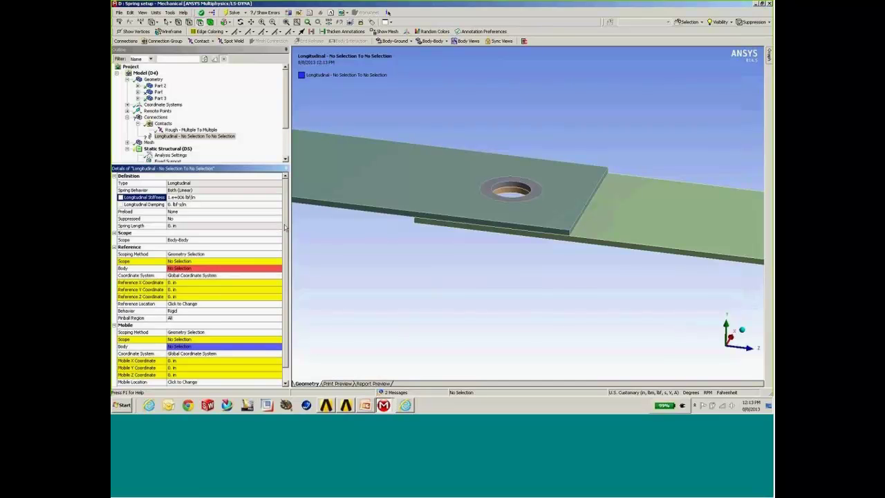
Step: Scope the spring's reference side to the ring face around the hole on the upper plate, with Rigid behavior
left_click(195, 262)
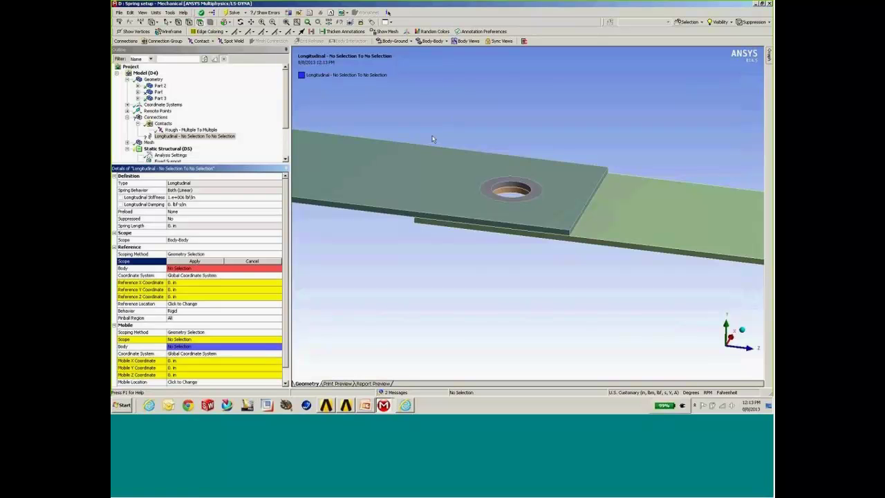
middle_click_drag(518, 188, 518, 199)
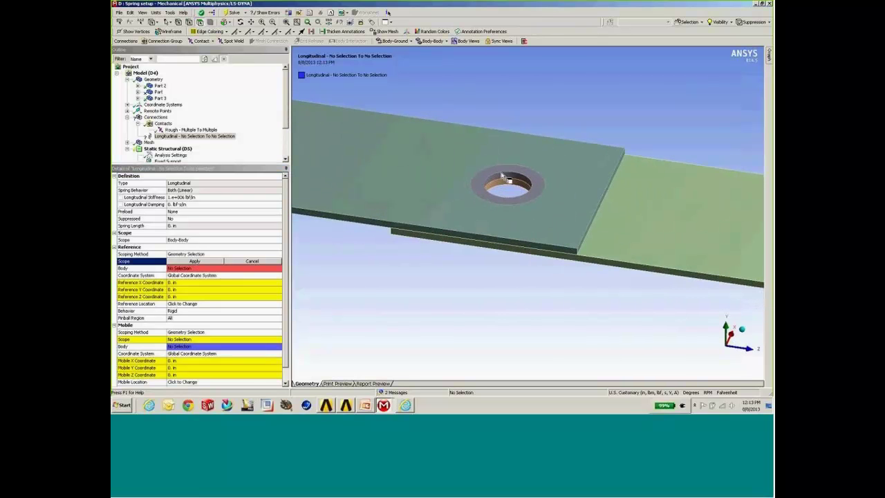
left_click(476, 185)
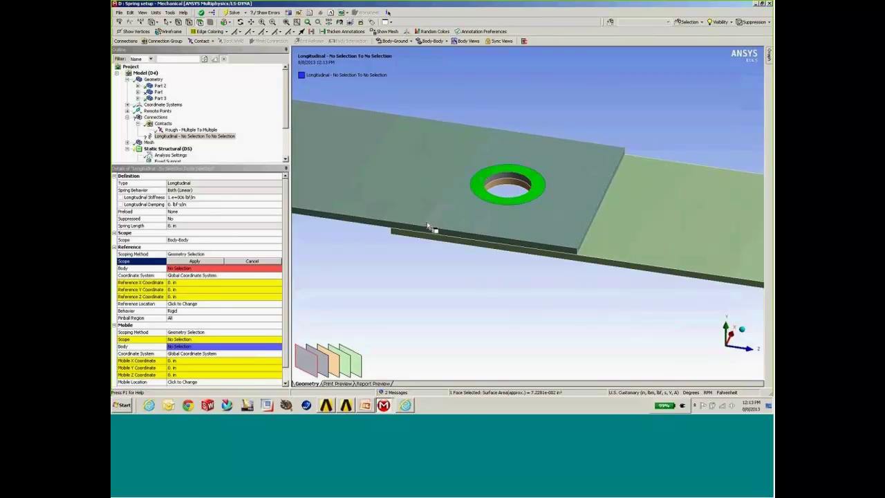
left_click(197, 261)
left_click(197, 312)
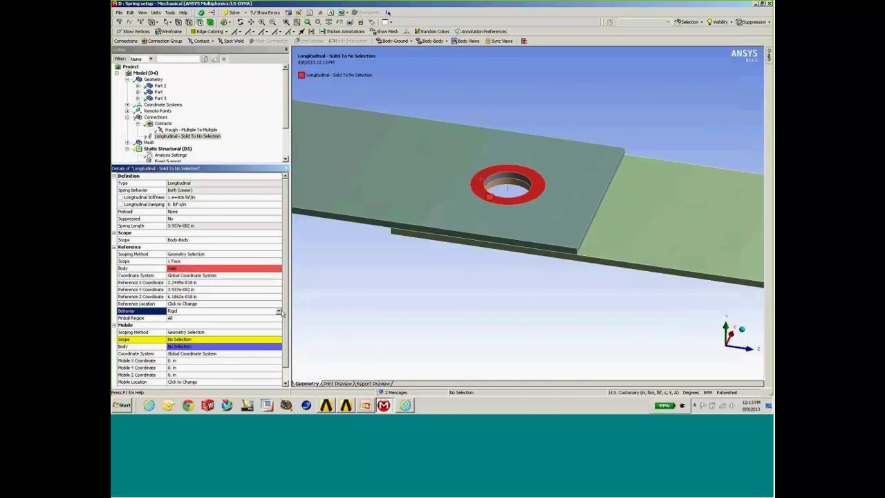
left_click(237, 314)
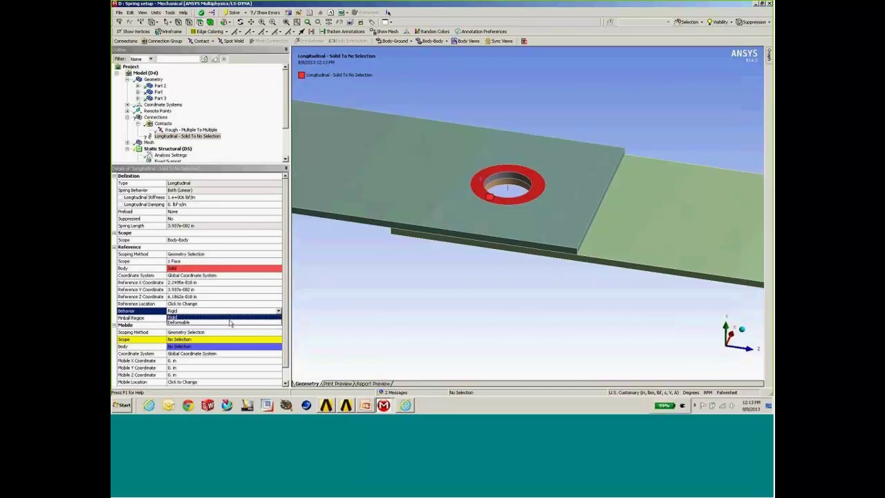
left_click(232, 317)
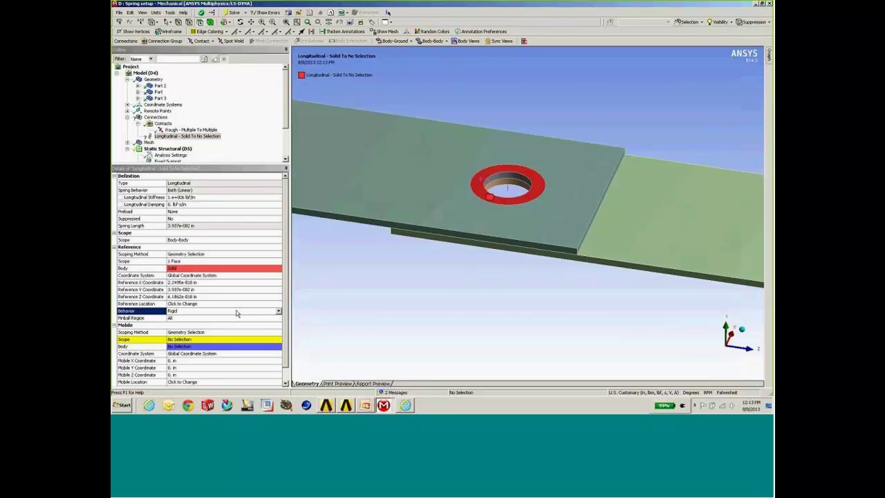
Step: Scope the spring's mobile side to the ring face around the hole on the underside of the lower plate
scroll(441, 180, "up", 3)
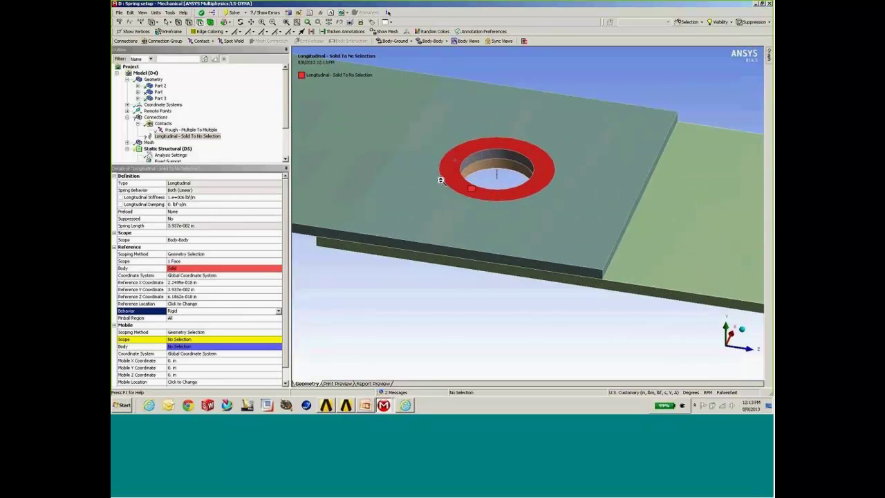
scroll(440, 180, "up", 3)
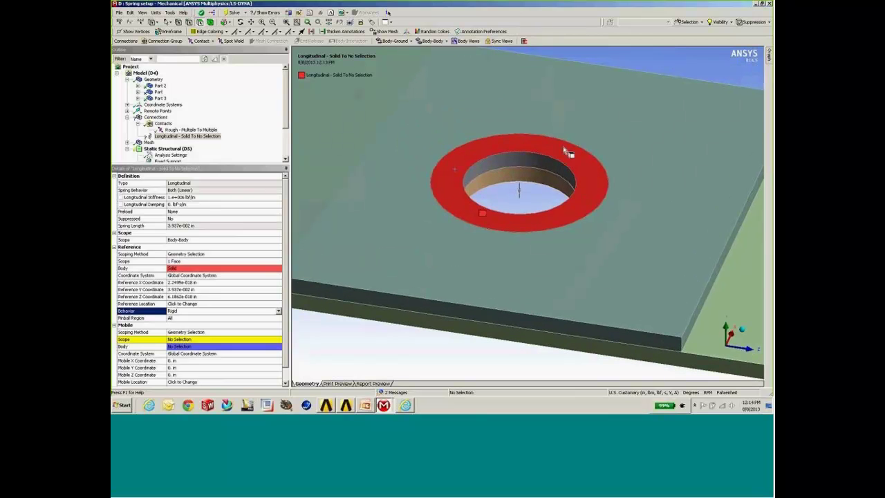
middle_click_drag(518, 193, 520, 173)
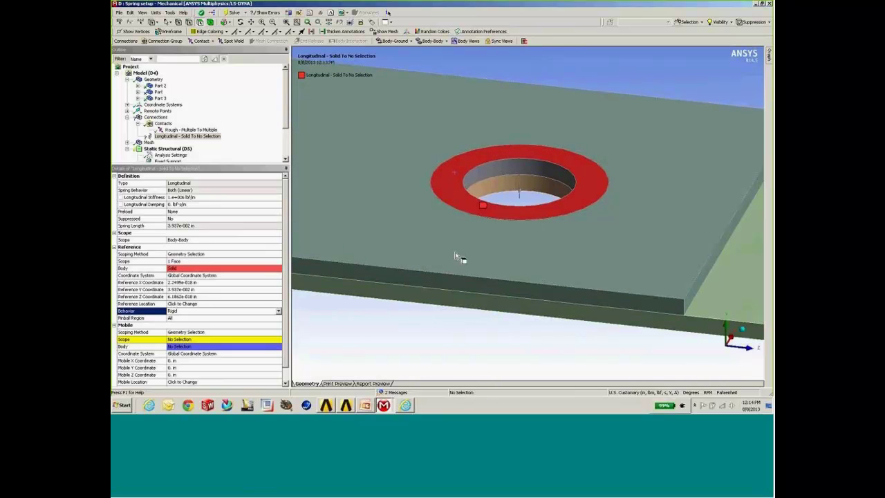
middle_click_drag(460, 255, 453, 193)
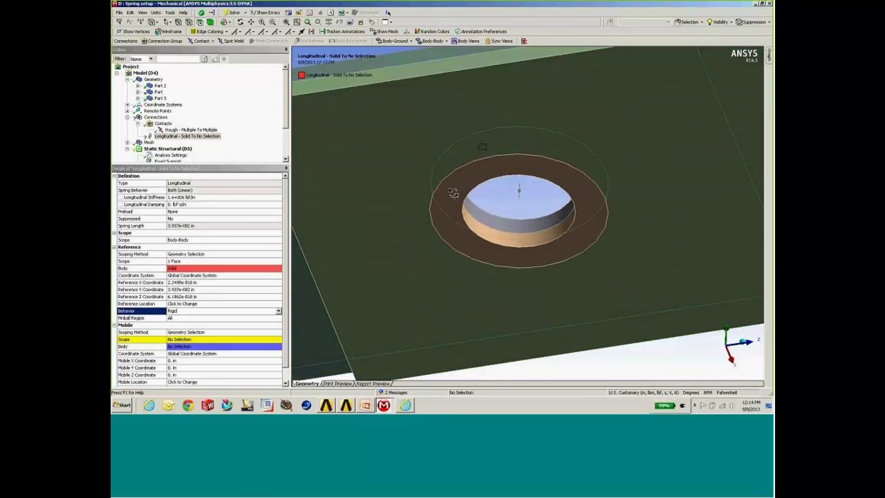
left_click(181, 340)
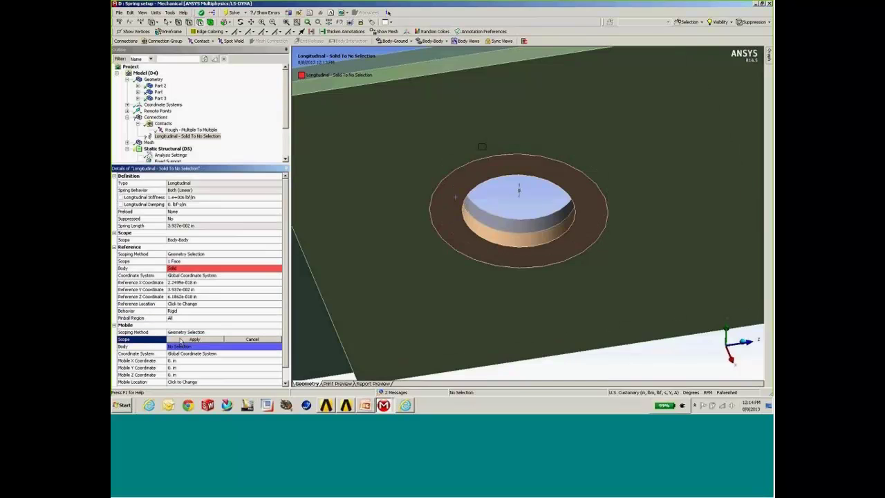
left_click(453, 216)
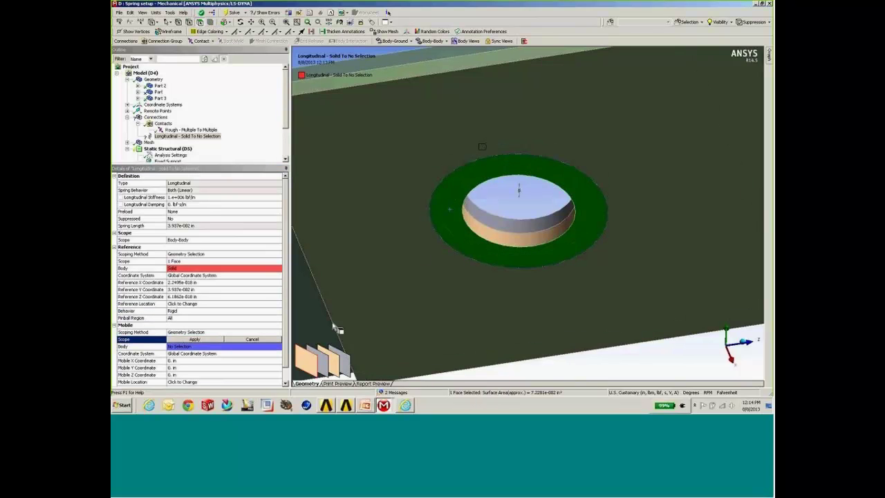
middle_click_drag(445, 298, 461, 258)
scroll(461, 258, "up", 2)
scroll(460, 258, "down", 5)
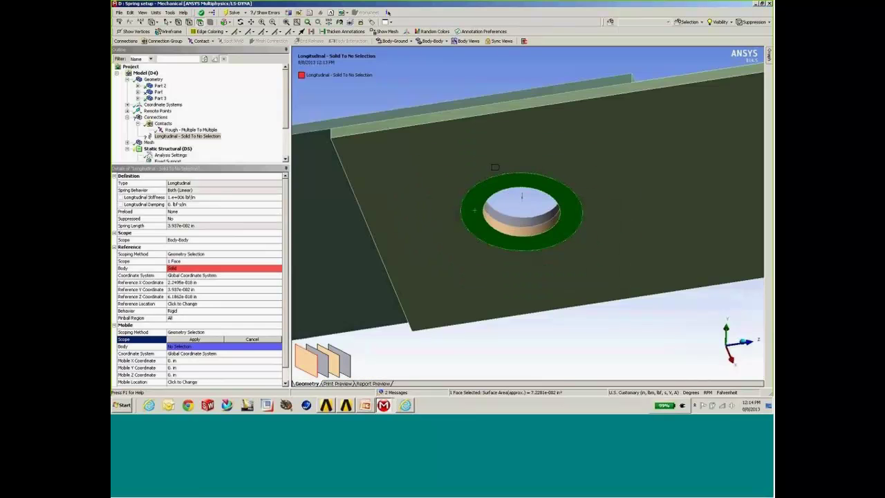
left_click(216, 340)
Step: Inspect the spring inside the hole and suppress this longitudinal connection
middle_click_drag(586, 180, 574, 251)
scroll(536, 221, "up", 5)
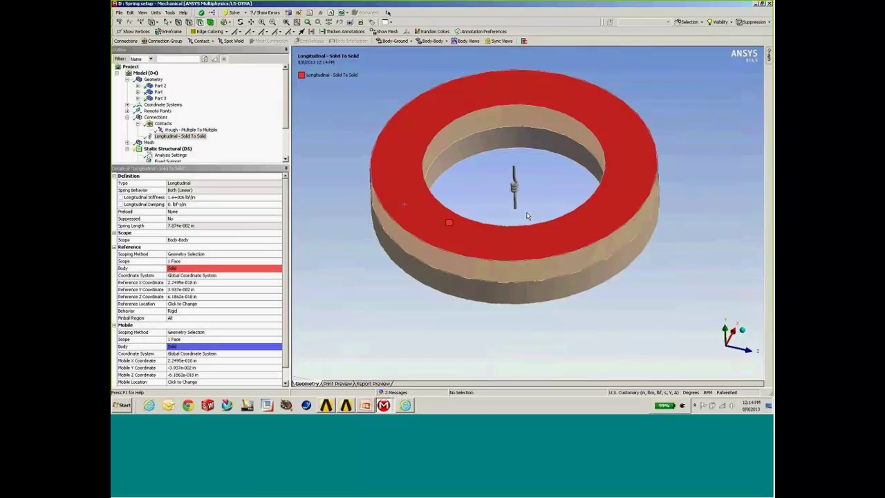
mouse_move(552, 217)
middle_mouse_down()
mouse_move(555, 167)
mouse_move(544, 223)
mouse_move(560, 215)
middle_mouse_up()
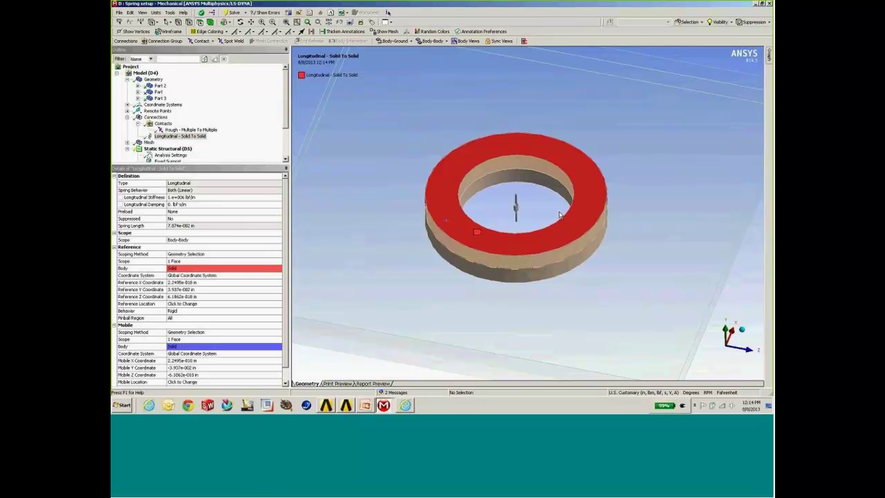
right_click(197, 139)
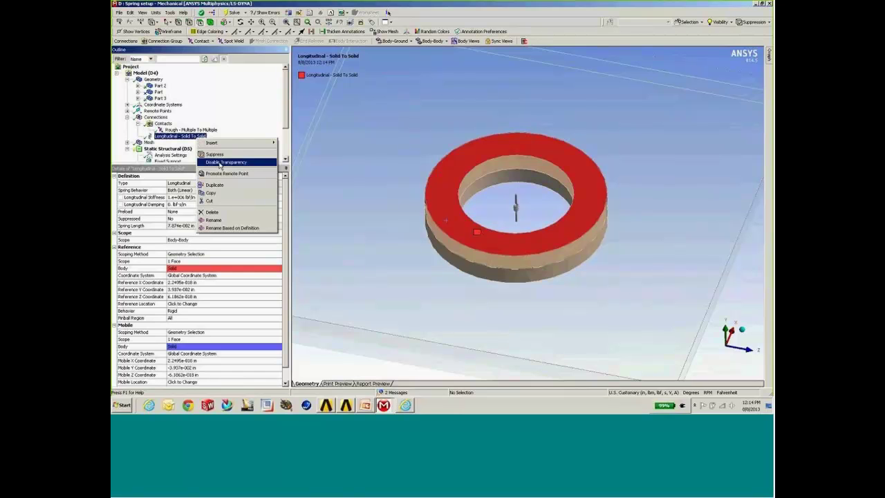
left_click(215, 154)
middle_click_drag(460, 152, 483, 188)
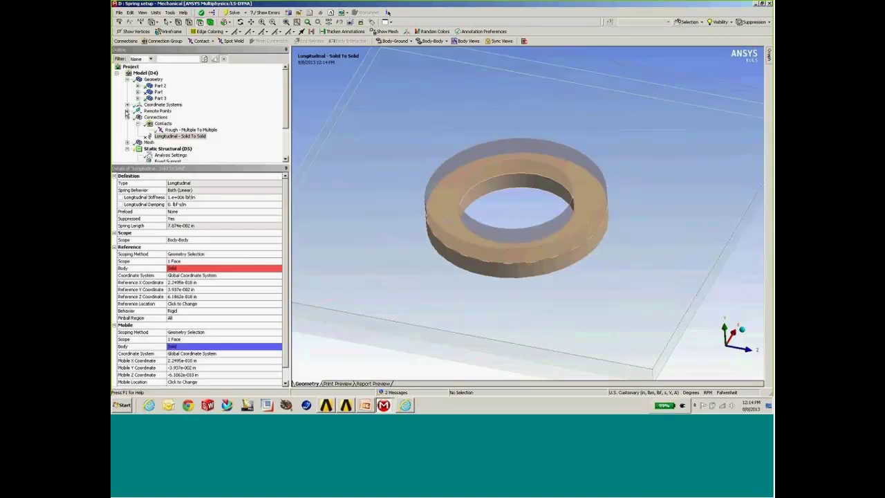
Step: Examine the top and bot coordinate systems and the scoping, location and behavior of Remote Point - bot
left_click(128, 111)
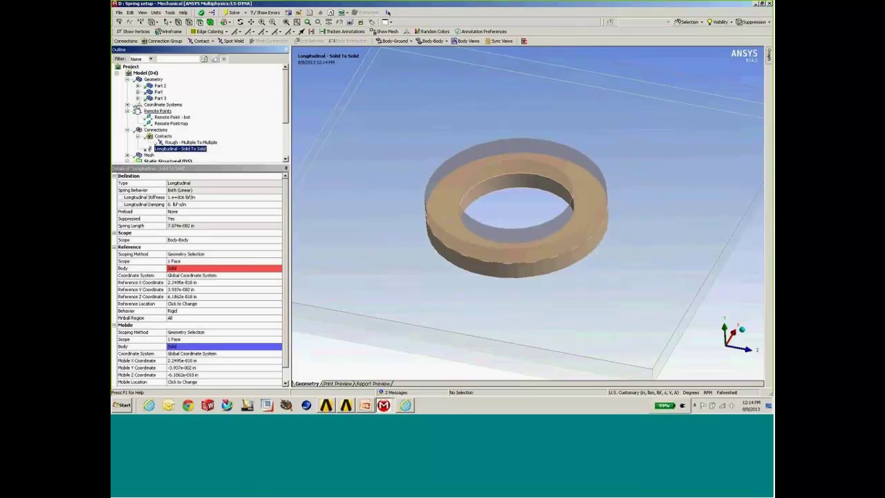
left_click(165, 118)
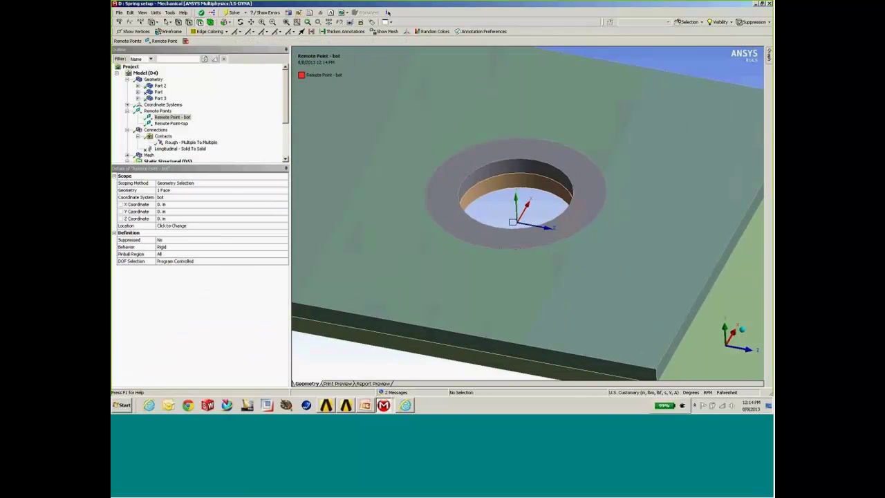
left_click(127, 104)
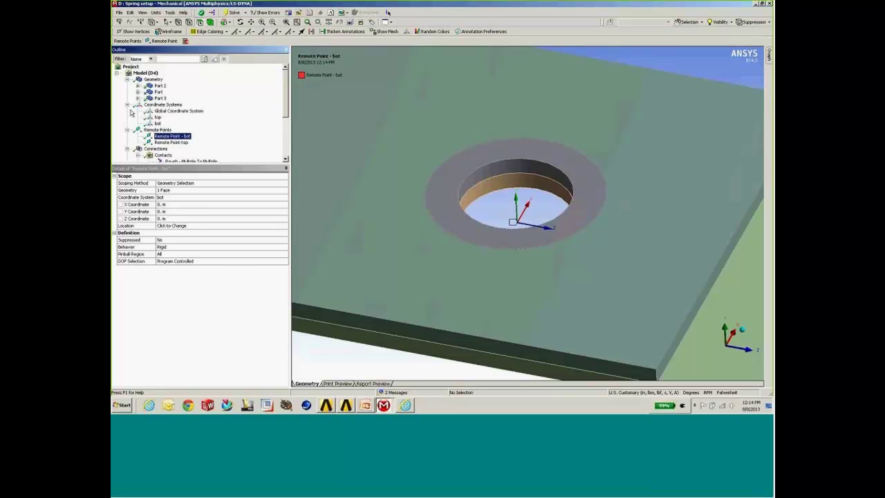
left_click(157, 118)
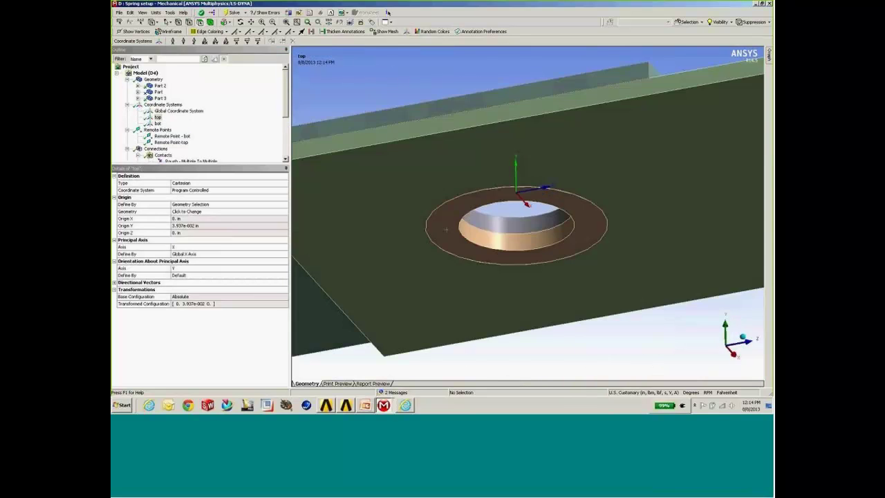
left_click(157, 125)
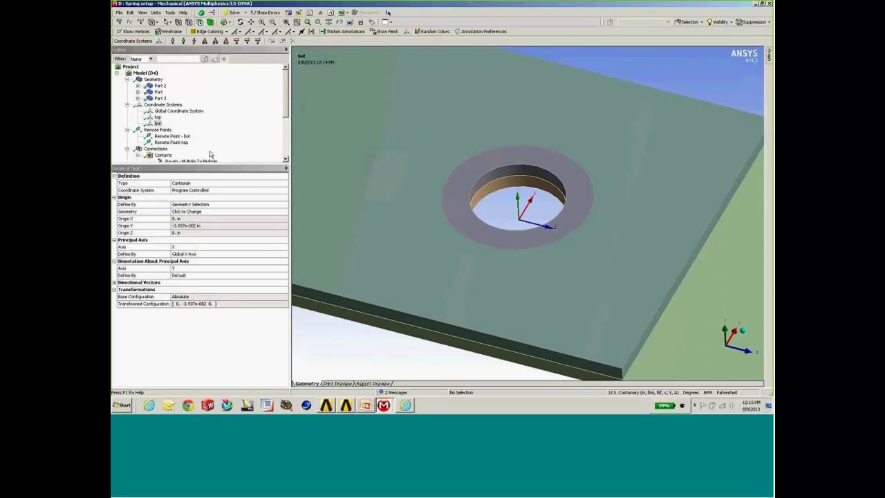
left_click(169, 137)
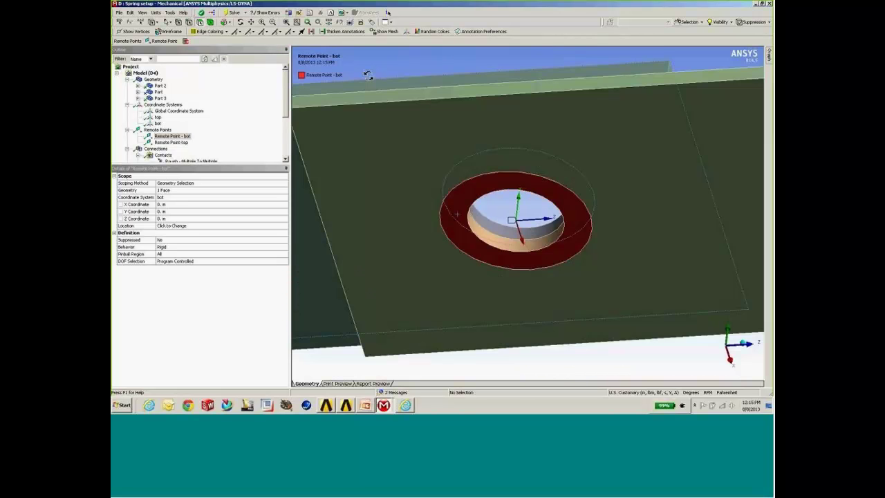
middle_click_drag(368, 74, 367, 67)
middle_click_drag(474, 185, 456, 145)
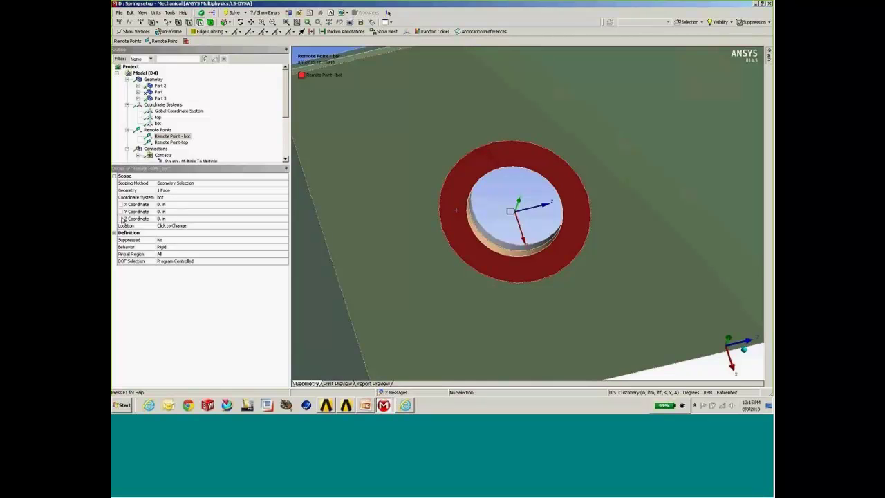
middle_click_drag(495, 191, 391, 219)
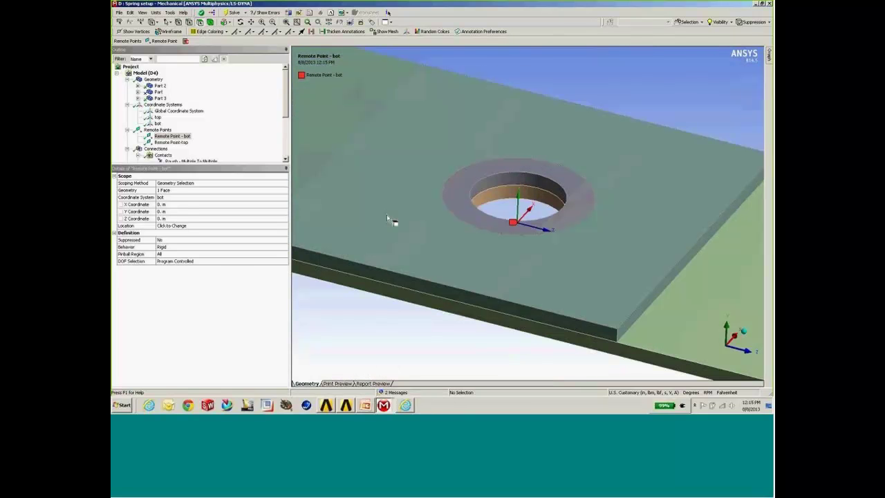
Step: Review the Behavior options of Remote Point - bot, keep Rigid, and inspect the point inside the hole
left_click(181, 143)
left_click(174, 136)
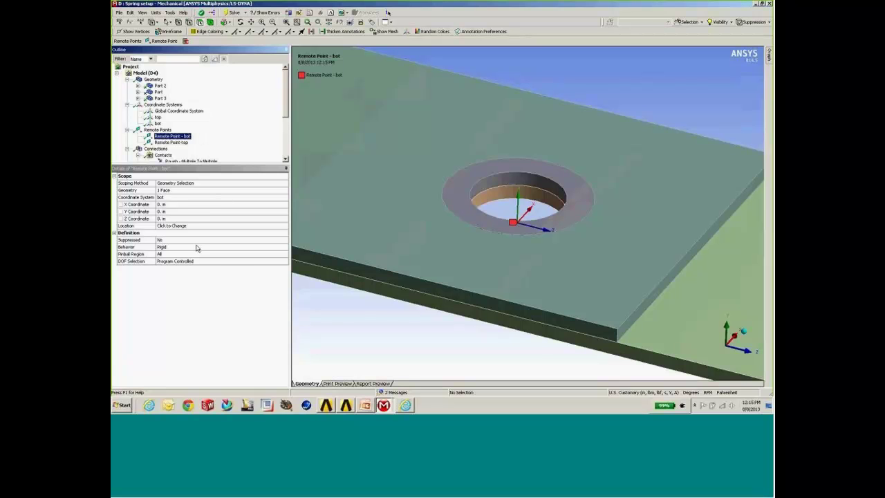
left_click(232, 249)
left_click(285, 247)
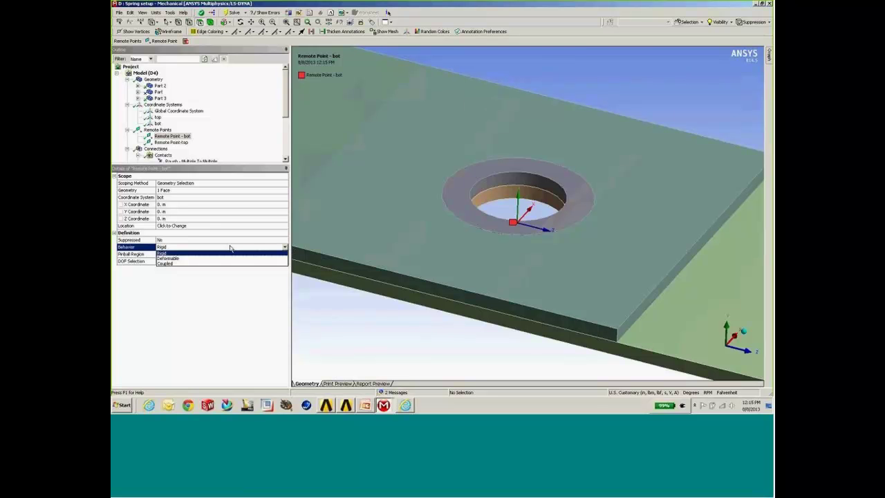
left_click(206, 253)
mouse_move(440, 241)
middle_mouse_down()
mouse_move(434, 220)
mouse_move(434, 238)
middle_mouse_up()
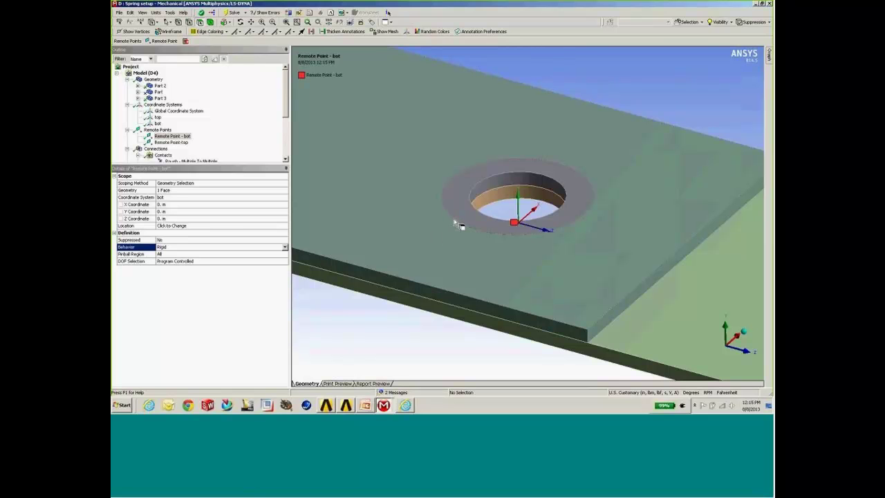
middle_click_drag(454, 222, 477, 235)
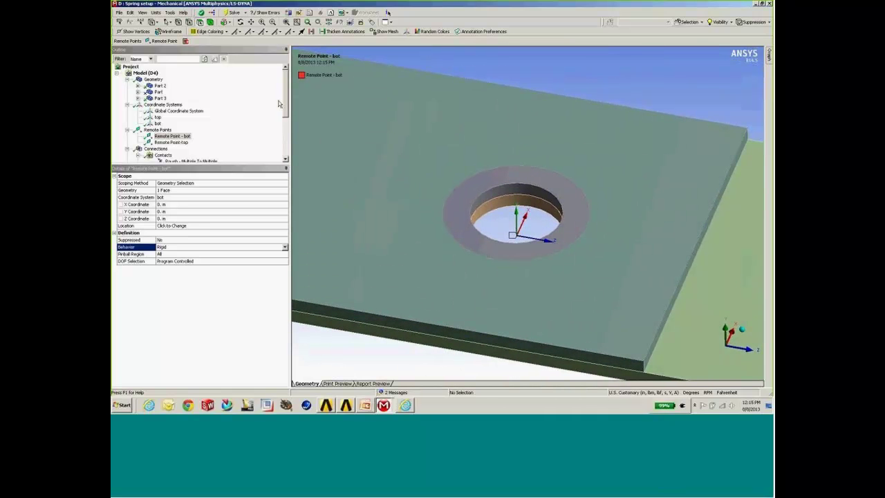
Step: Add a body-to-body spring under Connections with a longitudinal stiffness of 1.e+006 lbf/in
scroll(289, 133, "down", 1)
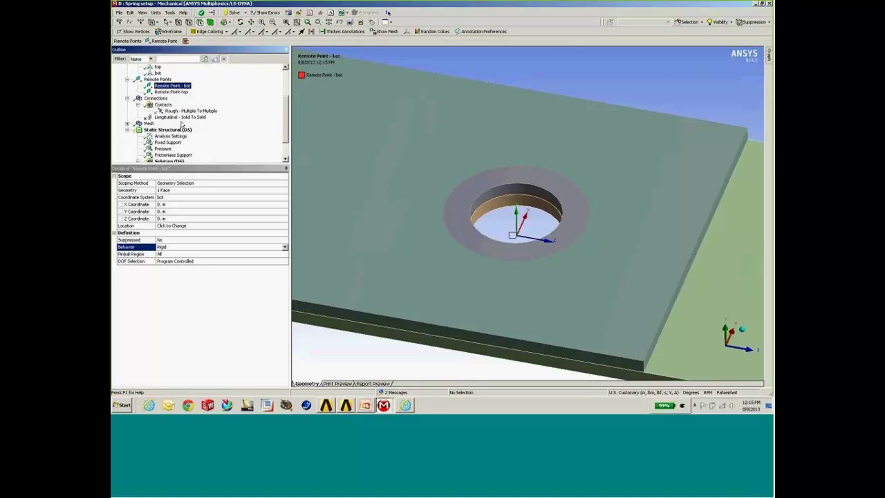
left_click(156, 98)
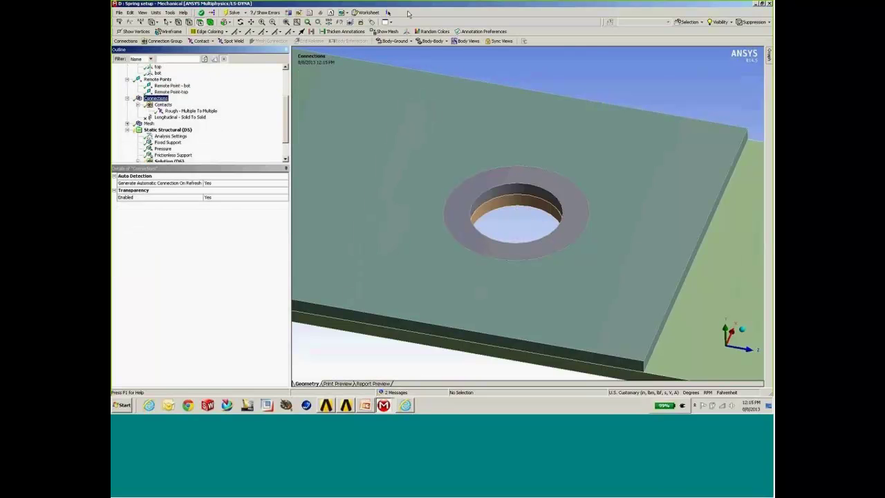
left_click(432, 41)
left_click(430, 141)
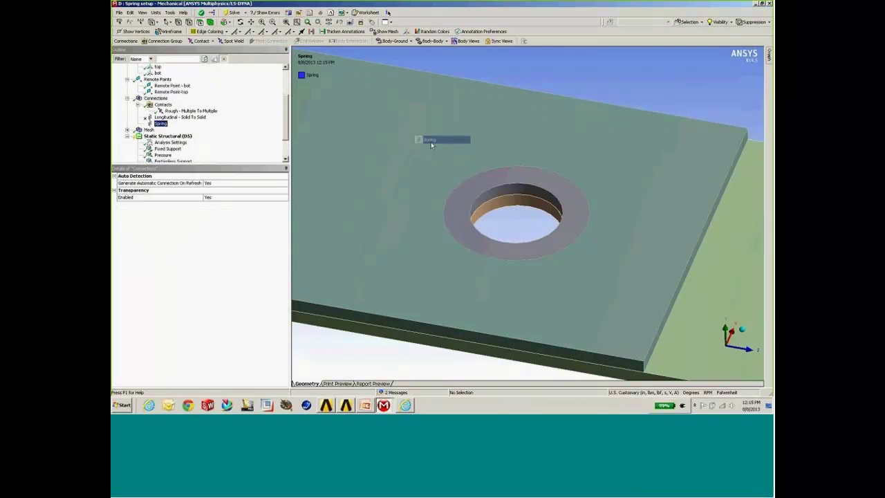
left_click(222, 197)
type("1")
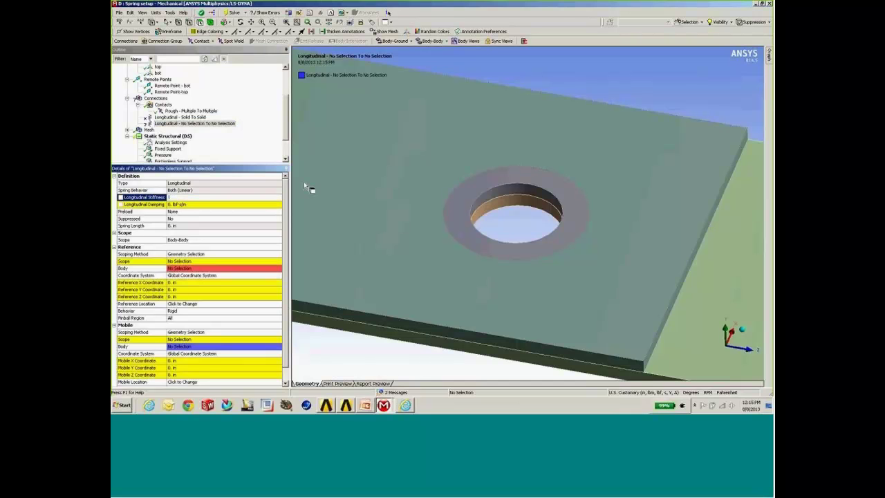
type(".e+006")
key("Return")
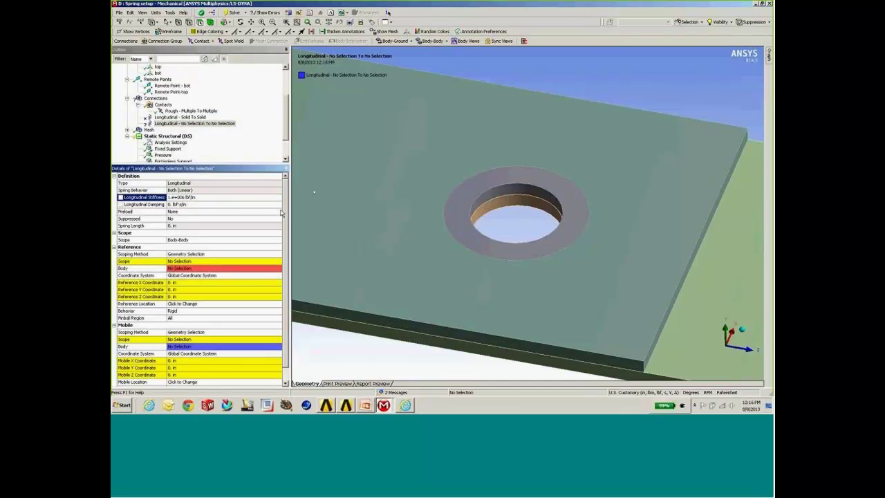
Step: Scope the new spring's reference side by remote point, using Remote Point-top
left_click(243, 256)
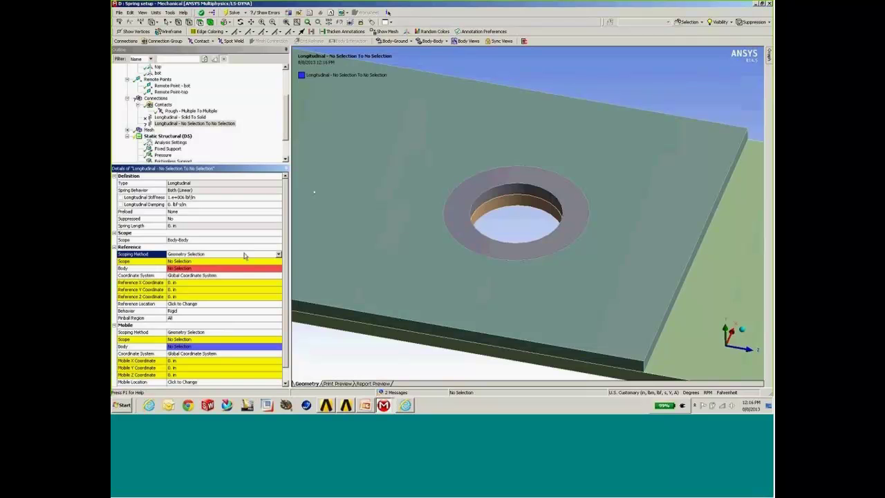
left_click(278, 254)
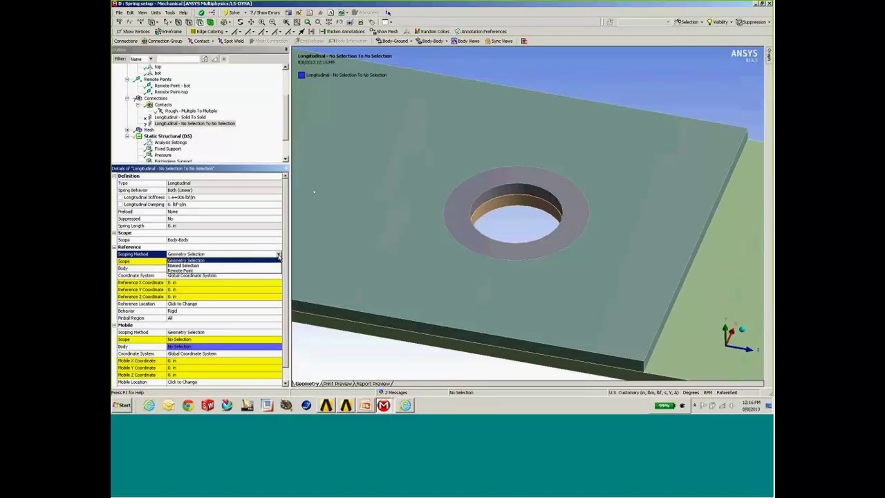
left_click(189, 271)
left_click(194, 262)
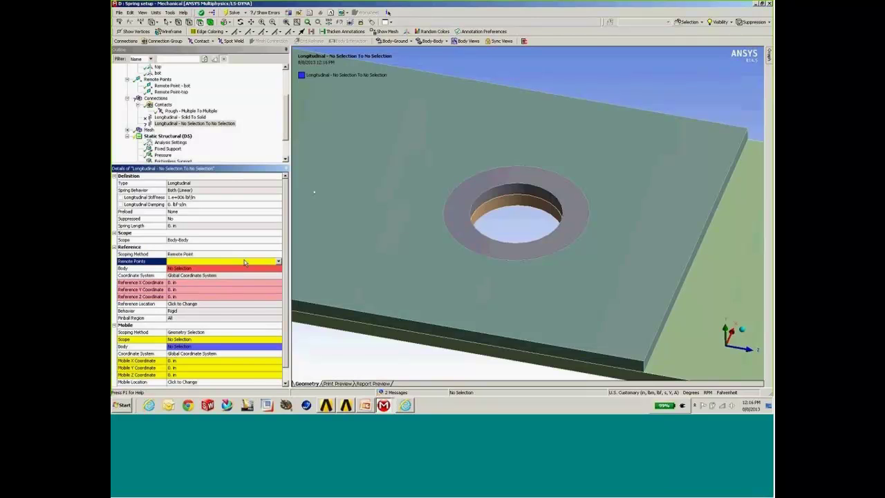
left_click(279, 262)
left_click(199, 275)
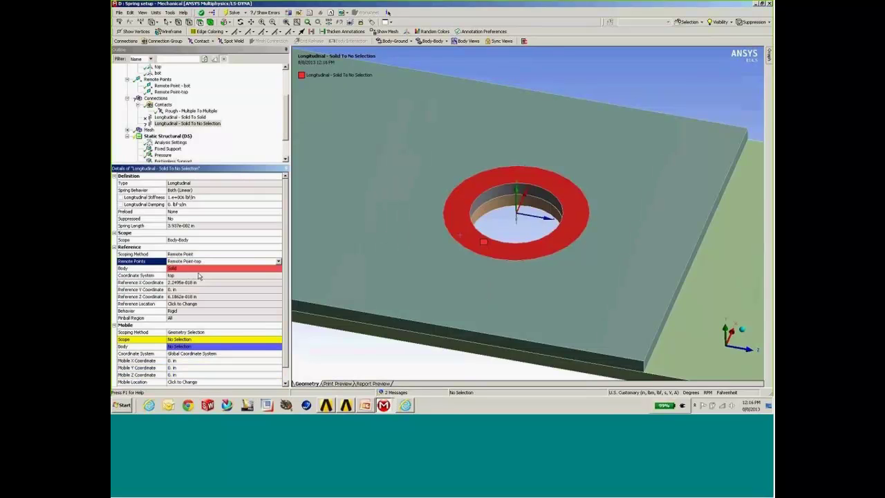
Step: Scope the new spring's mobile side by remote point, using Remote Point - bot
scroll(271, 273, "down", 2)
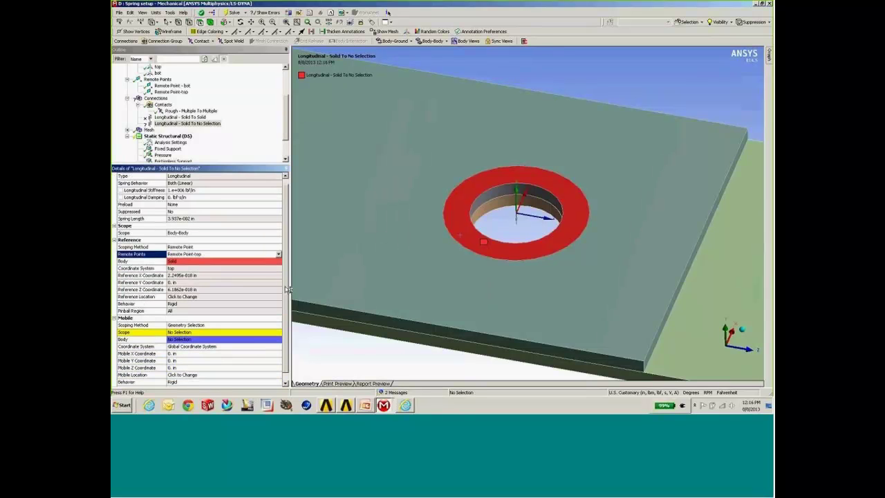
left_click(254, 323)
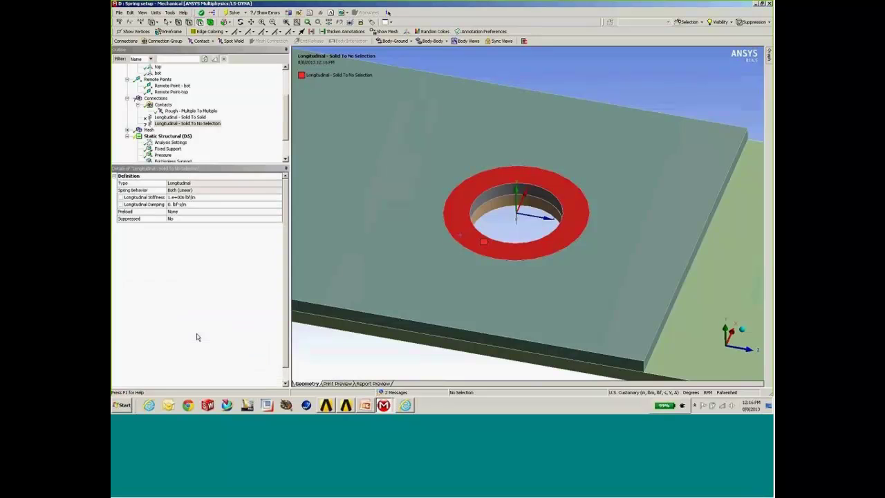
left_click(206, 340)
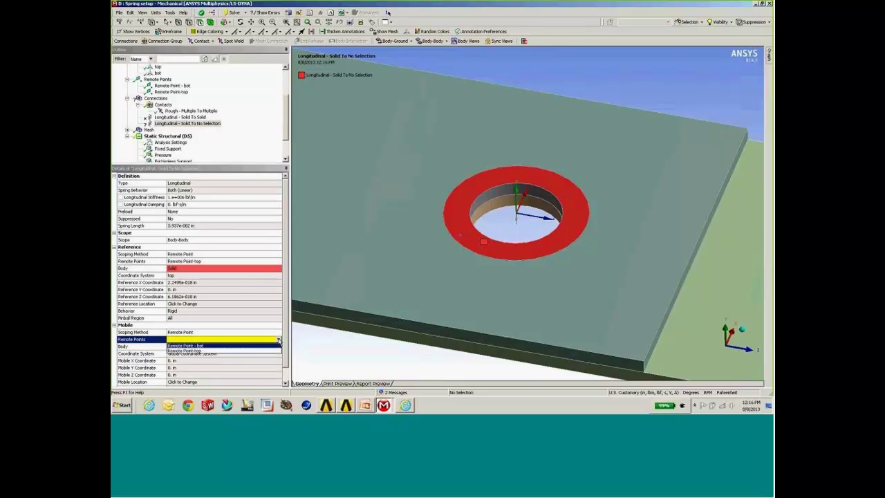
left_click(206, 347)
Step: Inspect the spring between the two ring faces and mark its longitudinal stiffness as a parameter
left_click_drag(539, 221, 532, 201)
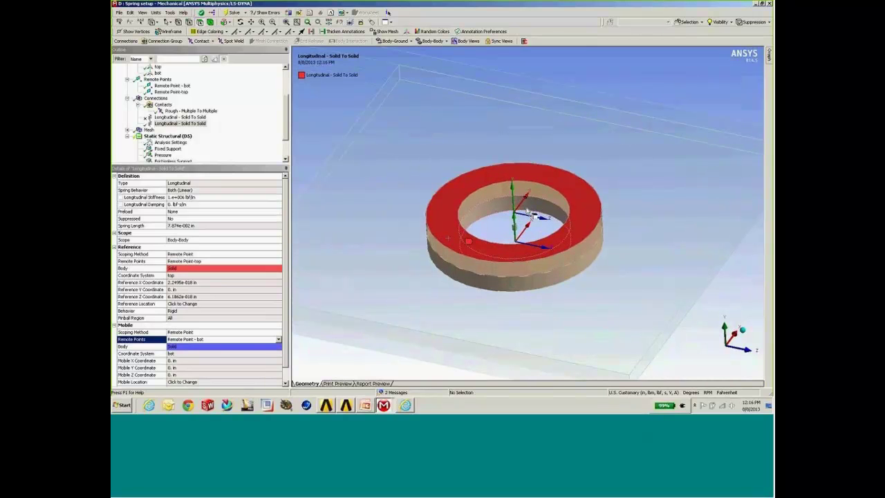
left_click_drag(504, 212, 520, 238)
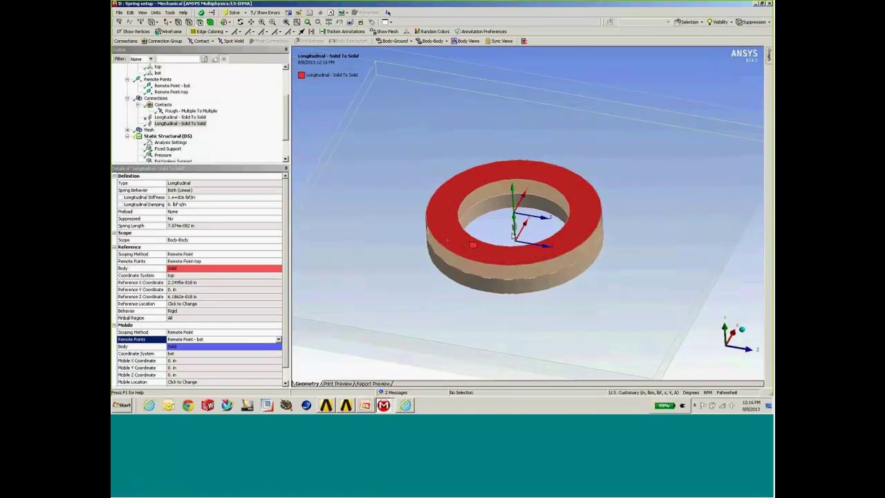
scroll(511, 233, "down", 1)
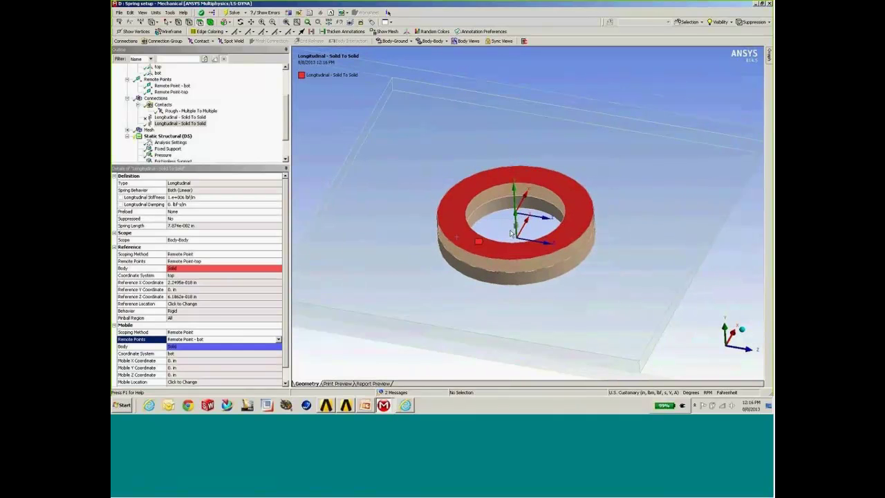
mouse_move(512, 233)
middle_mouse_down()
mouse_move(510, 182)
mouse_move(504, 220)
middle_mouse_up()
scroll(481, 220, "down", 1)
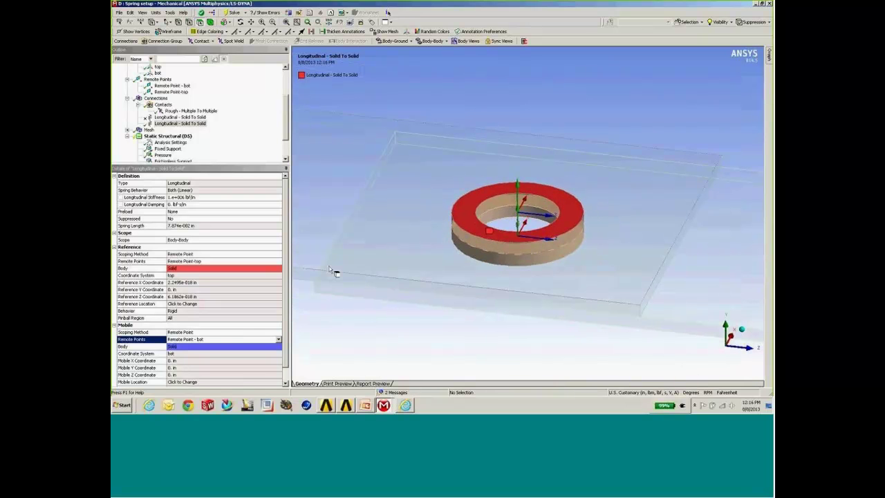
left_click(121, 198)
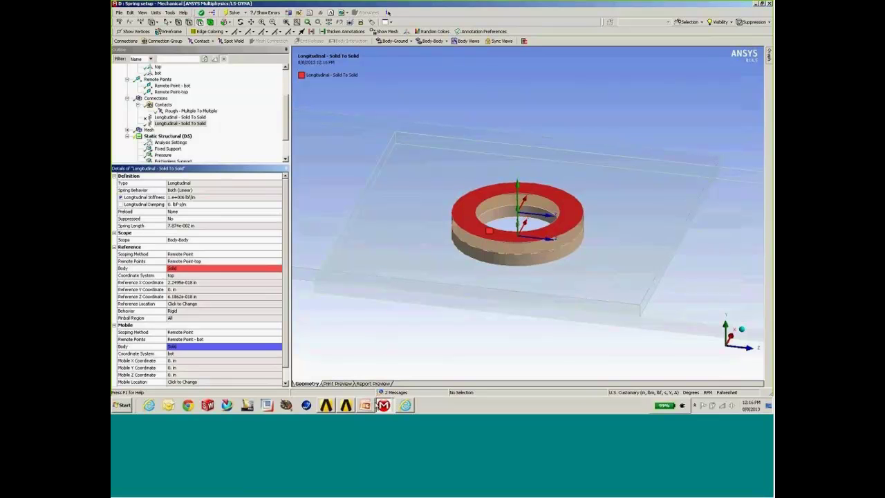
Step: Switch to the PowerPoint presentation and view the slides on Spring Joints and Preload and Generating Joint Connections in WB
left_click(366, 405)
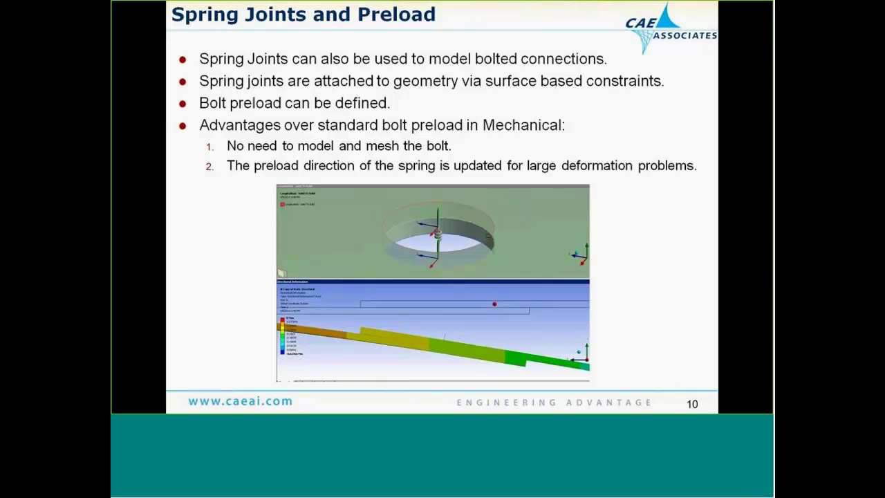
key("Page_Down")
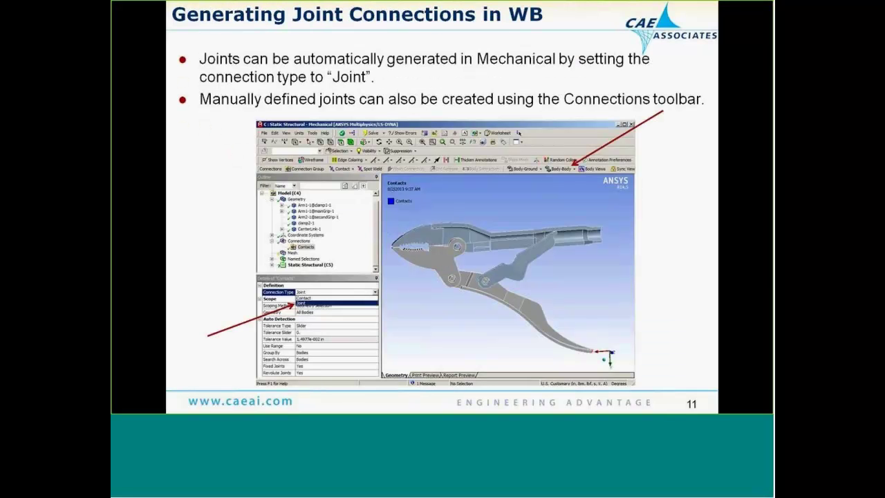
key("alt+Tab")
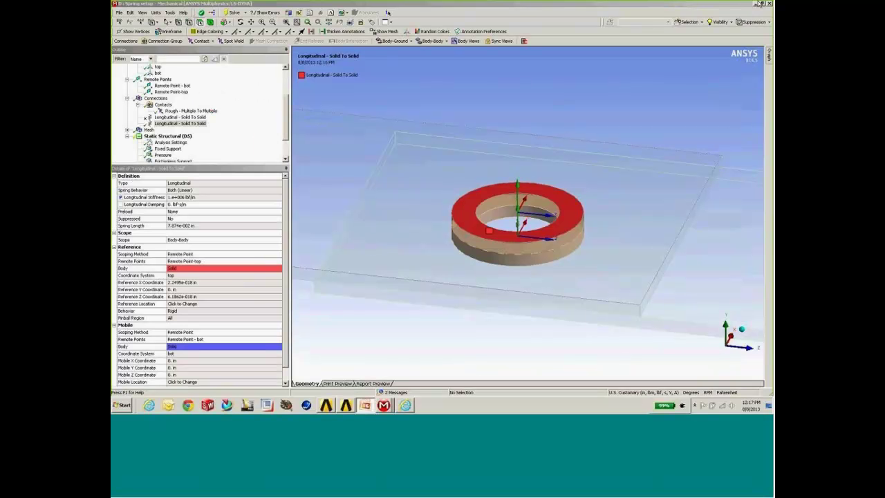
Step: Switch to the Joint setup model in ANSYS Mechanical and examine the full geometry of the locking pliers
left_click(759, 4)
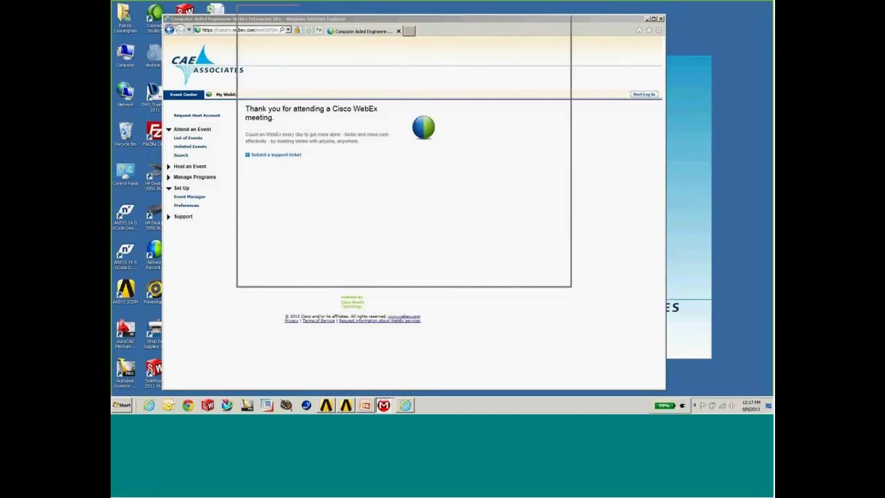
left_click(583, 44)
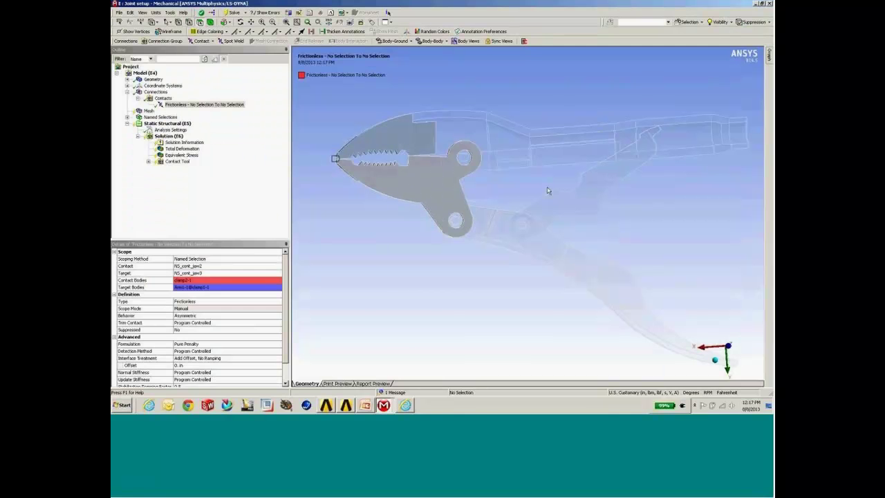
left_click(153, 80)
middle_click_drag(528, 184, 521, 186)
scroll(525, 192, "up", 3)
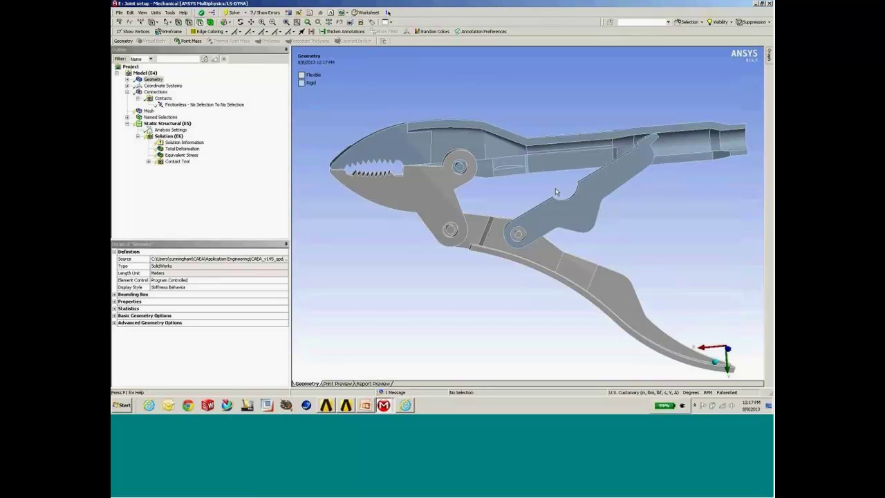
middle_click_drag(588, 172, 576, 150)
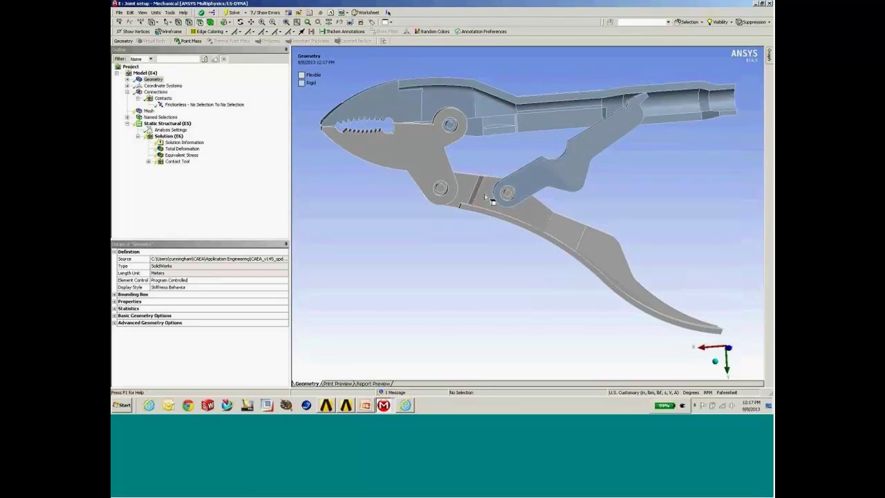
middle_click_drag(456, 172, 474, 196, "ctrl")
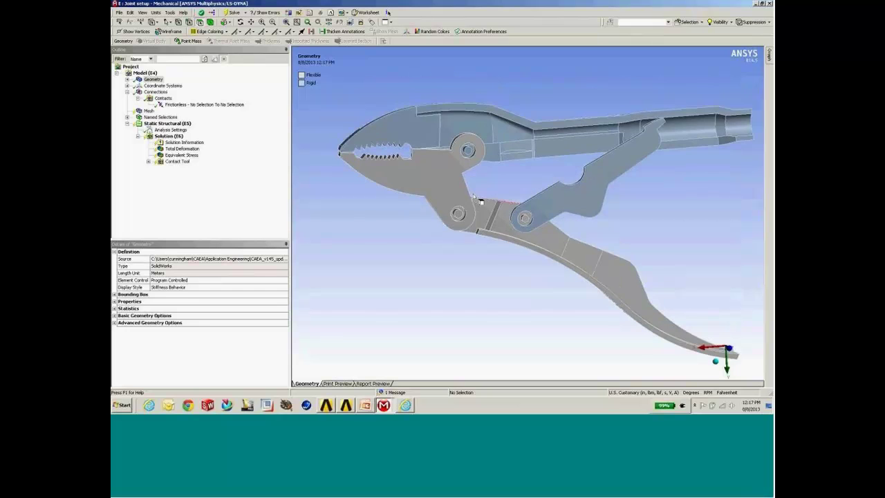
Step: Examine the existing frictionless contact between the two jaw tips, and return to the full pliers geometry
left_click(204, 104)
middle_click_drag(422, 183, 605, 222)
scroll(523, 235, "up", 5)
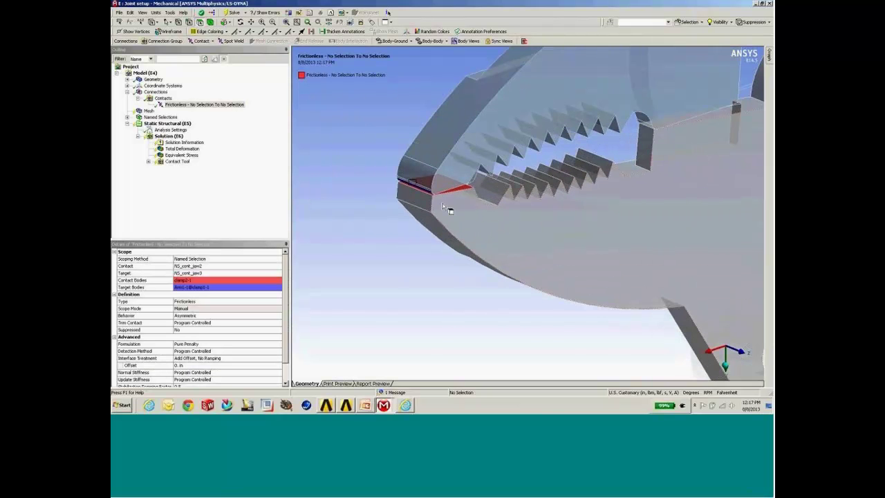
middle_click_drag(453, 205, 494, 228)
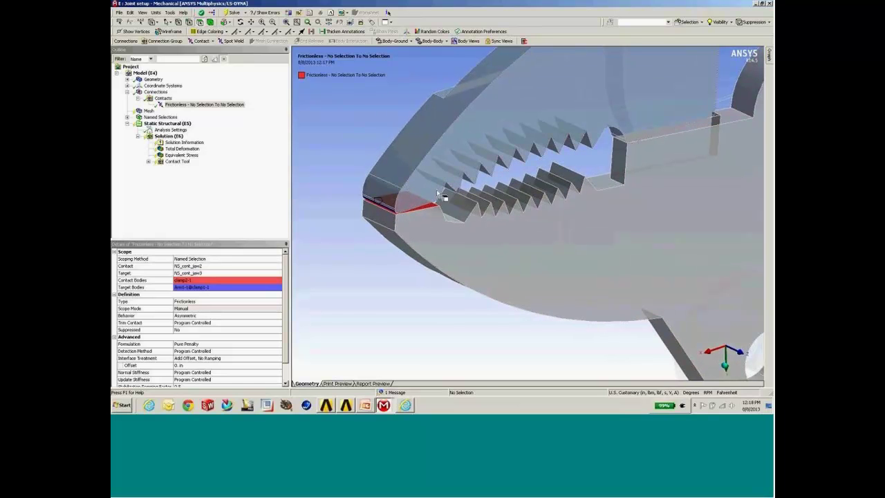
middle_click_drag(439, 192, 518, 258, "ctrl")
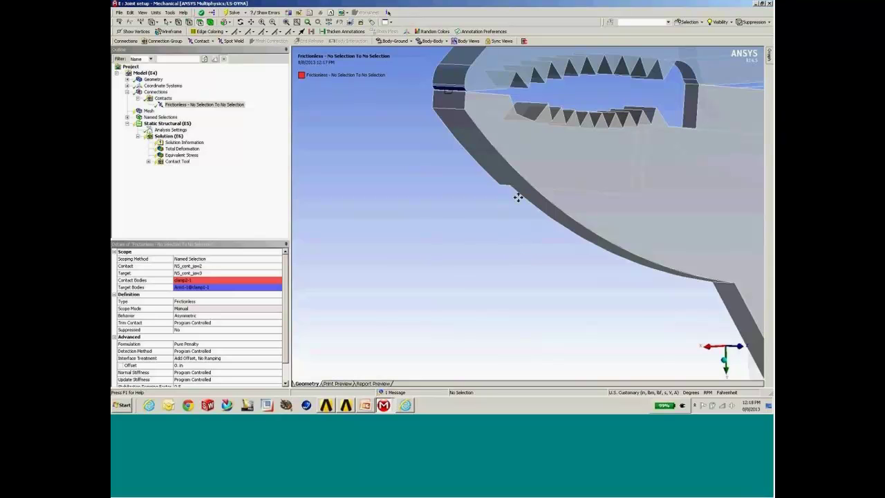
middle_click_drag(518, 198, 477, 234, "ctrl")
middle_click_drag(477, 234, 535, 209)
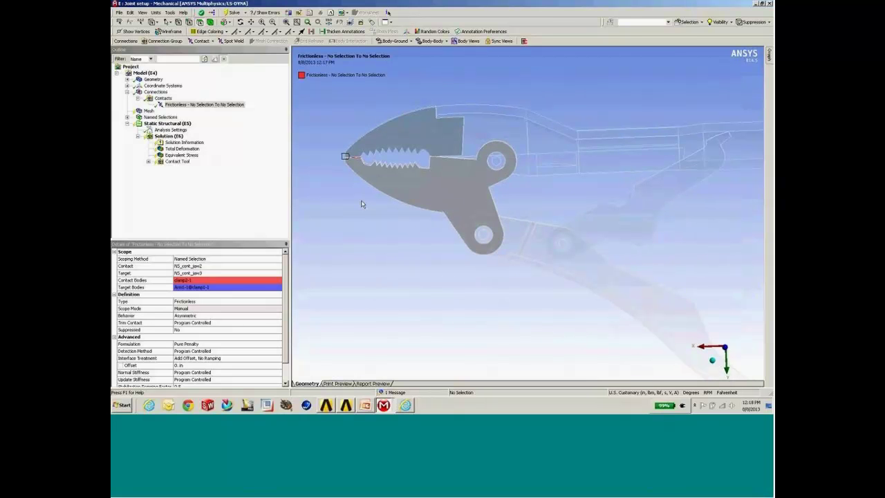
middle_click_drag(496, 170, 470, 207)
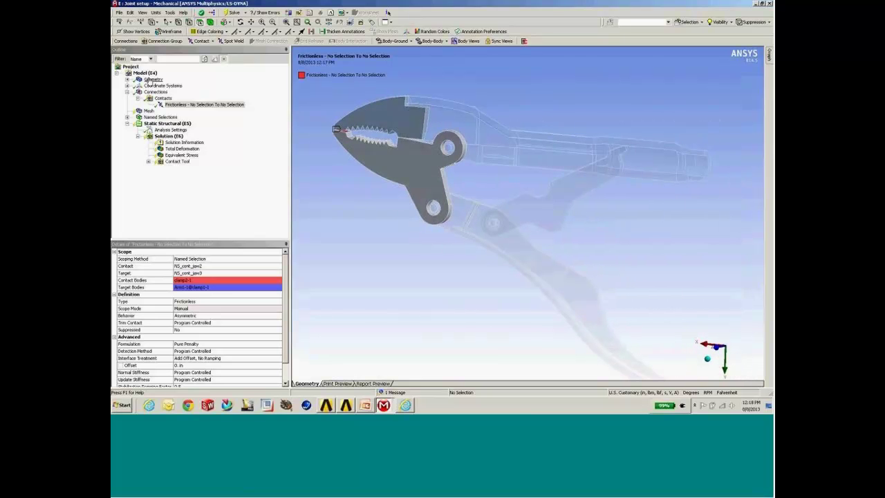
left_click(153, 79)
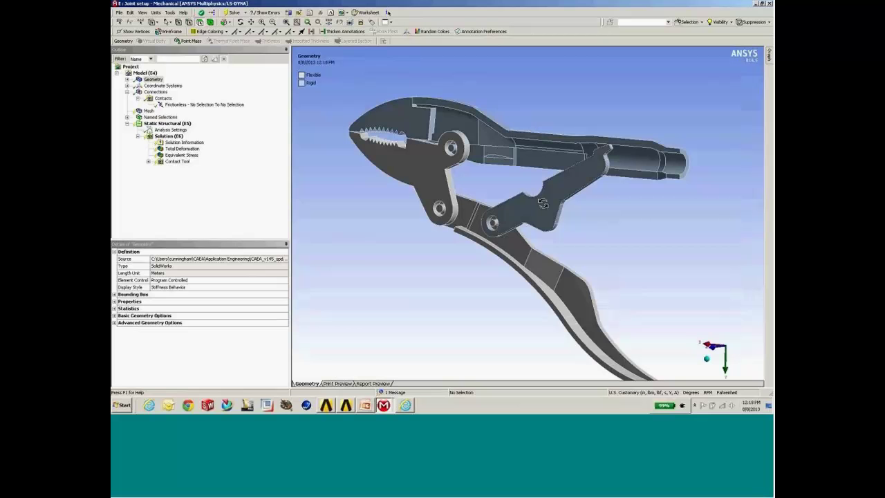
Step: Insert a connection group scoped to the end face of the upper handle and set its connection type to Joint
left_click(677, 161)
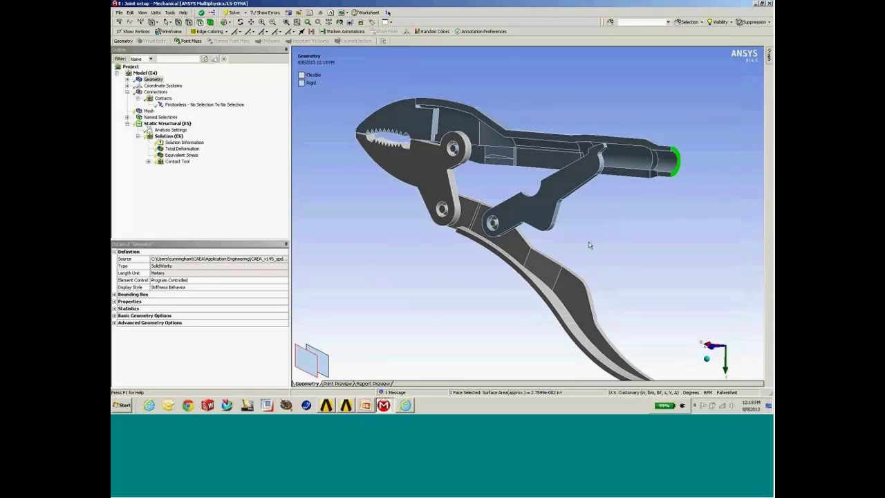
left_click(156, 93)
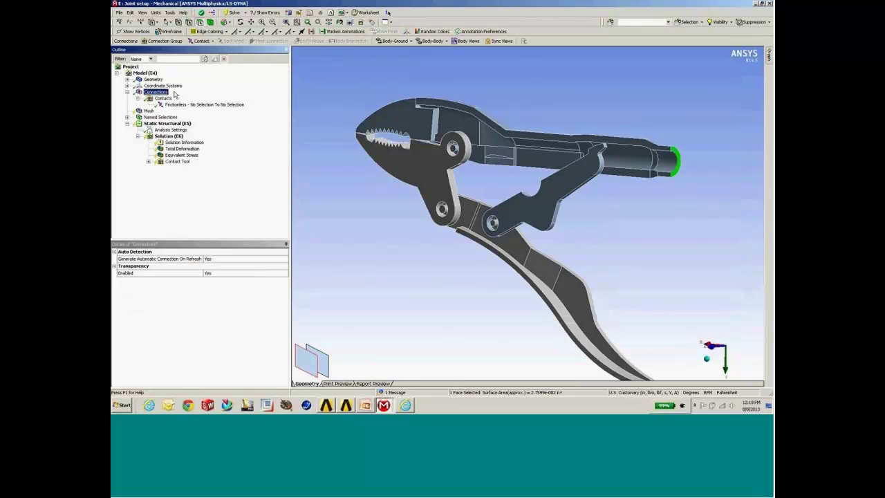
right_click(158, 92)
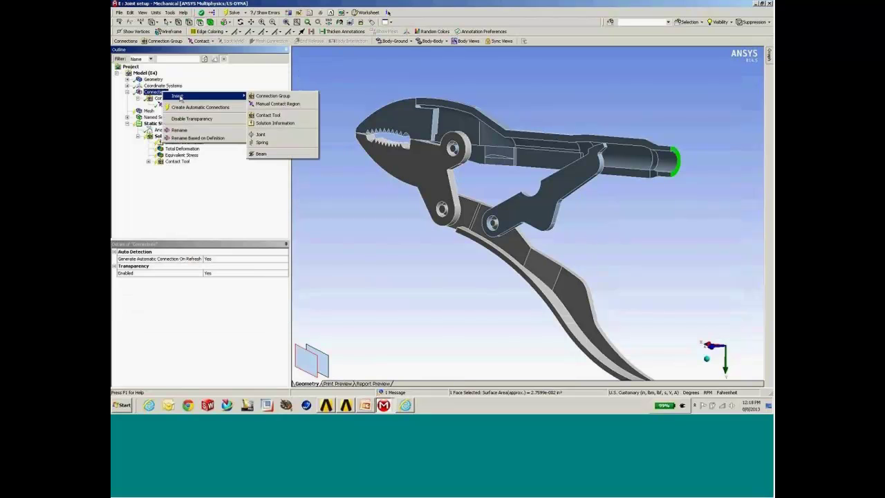
left_click(264, 97)
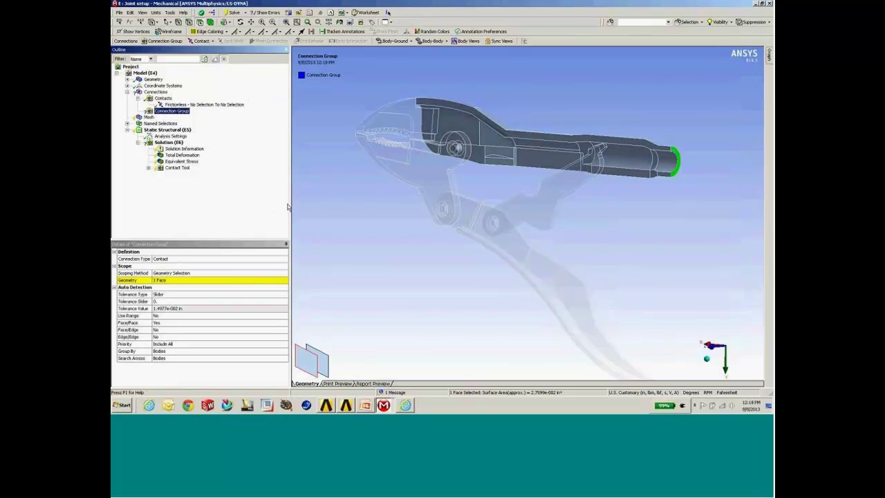
left_click(226, 261)
left_click(283, 259)
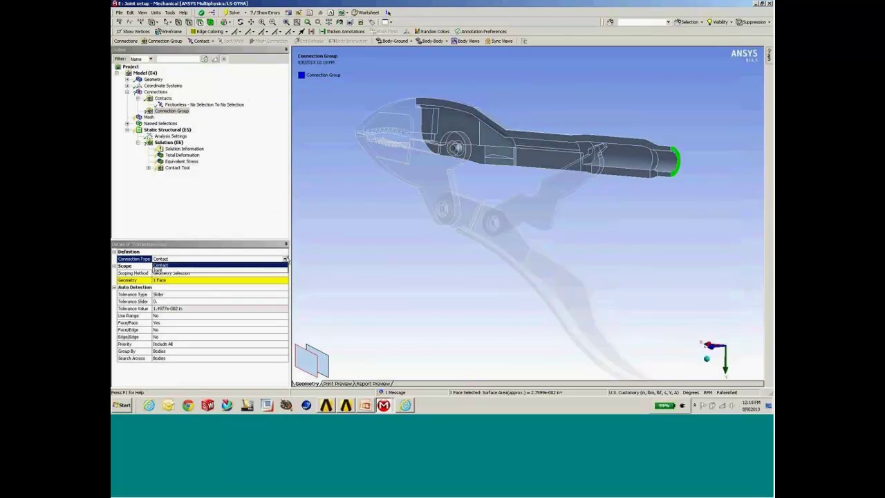
left_click(166, 271)
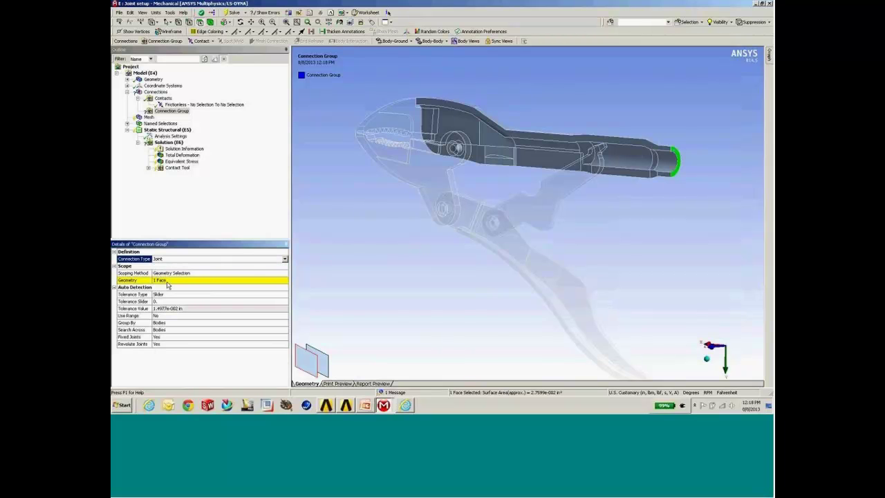
Step: Create a body-ground Fixed joint on the end face of the upper handle
middle_click_drag(463, 146, 456, 147)
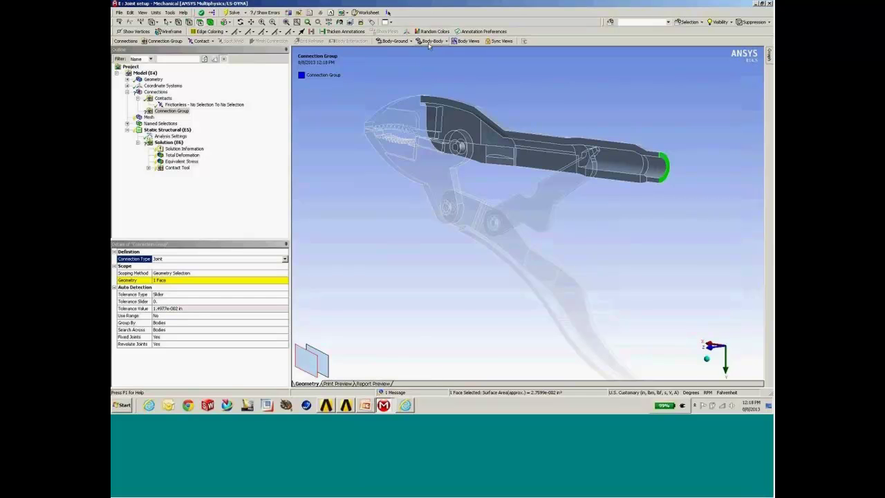
left_click(394, 41)
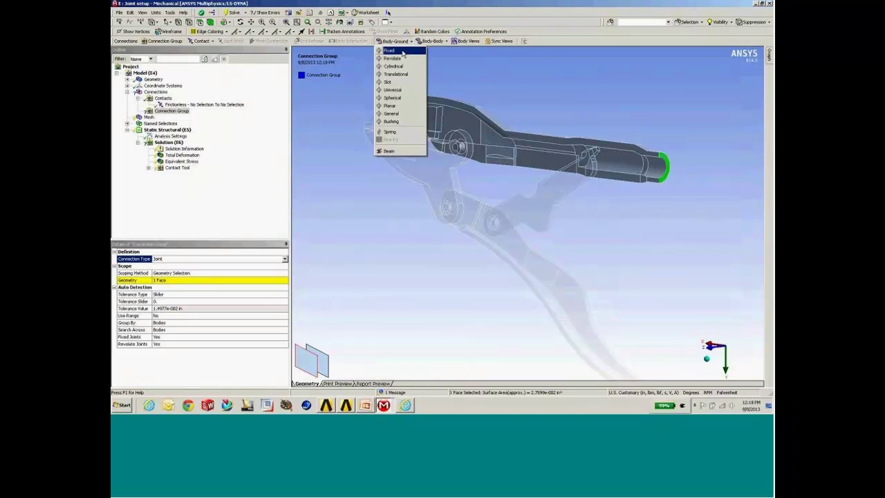
left_click(403, 52)
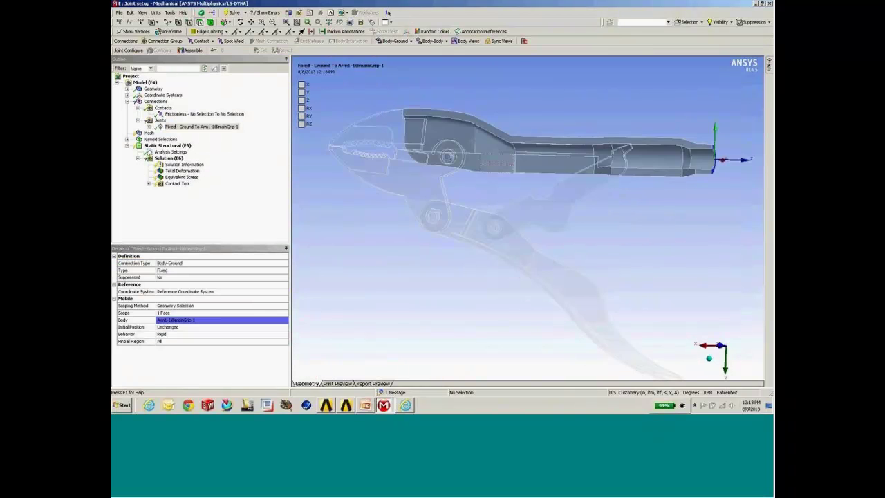
Step: Insert a frictionless support on the long narrow face along the upper edge of the upper arm
middle_click_drag(564, 164, 443, 118)
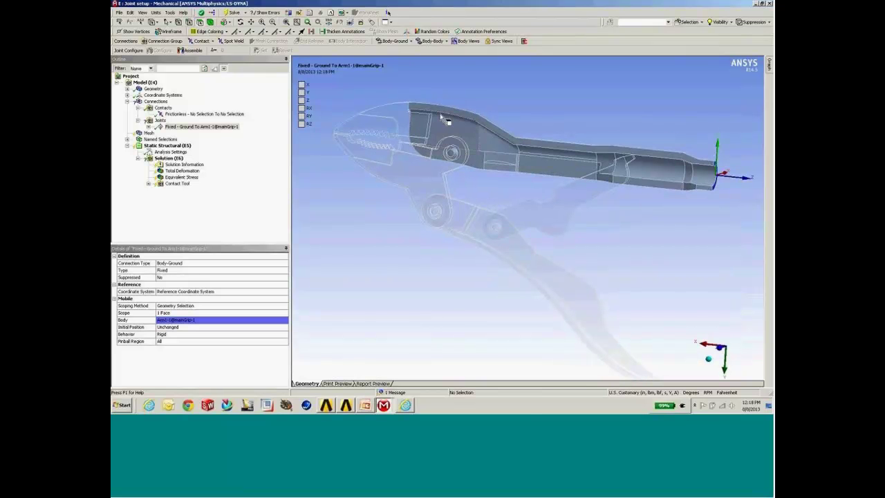
left_click(443, 117)
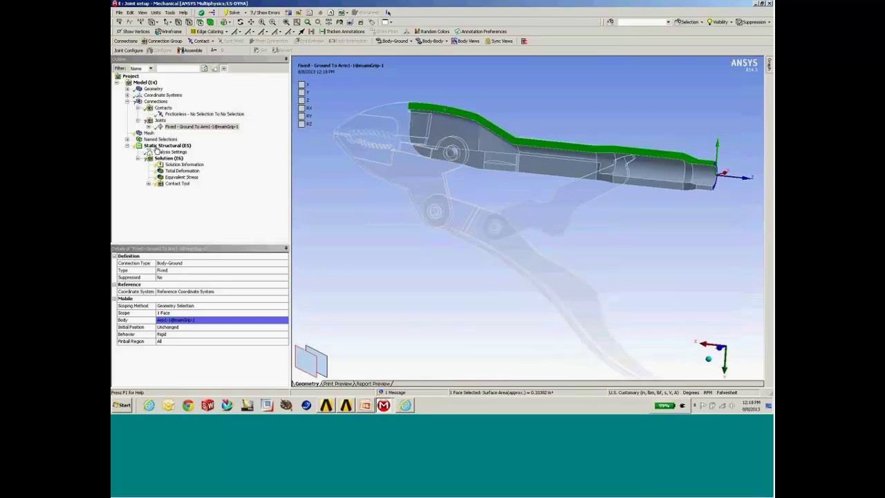
right_click(157, 146)
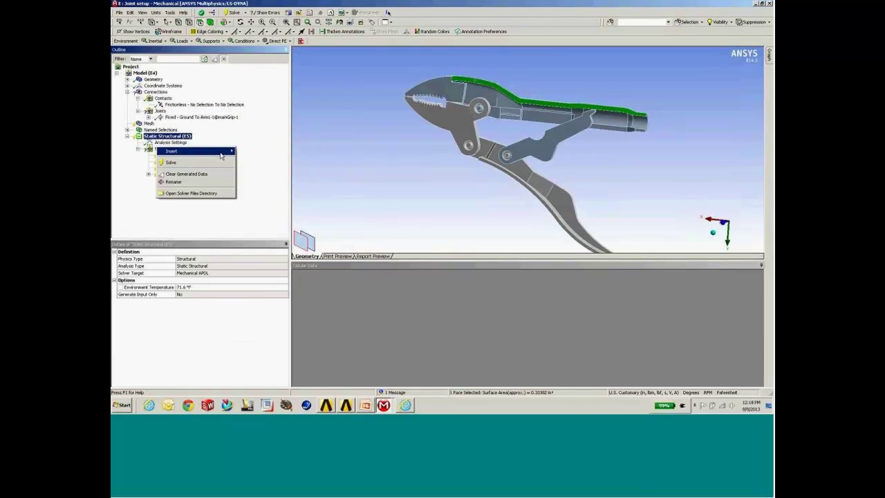
mouse_move(221, 152)
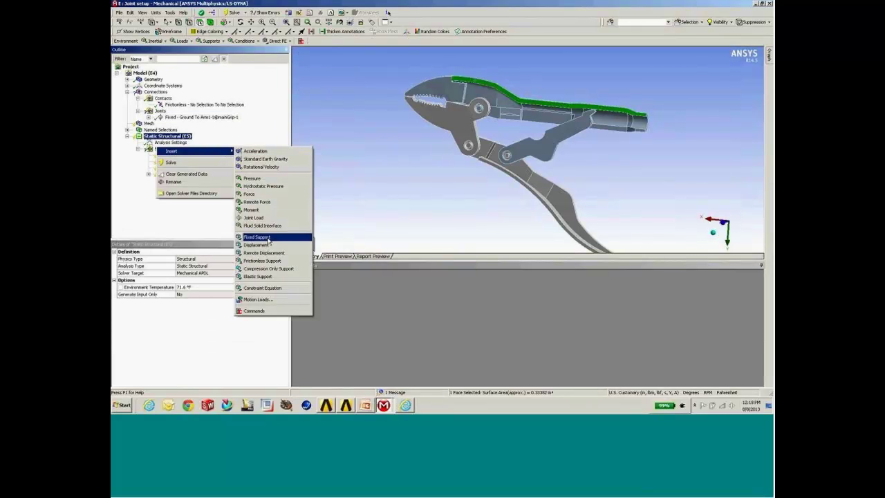
left_click(263, 261)
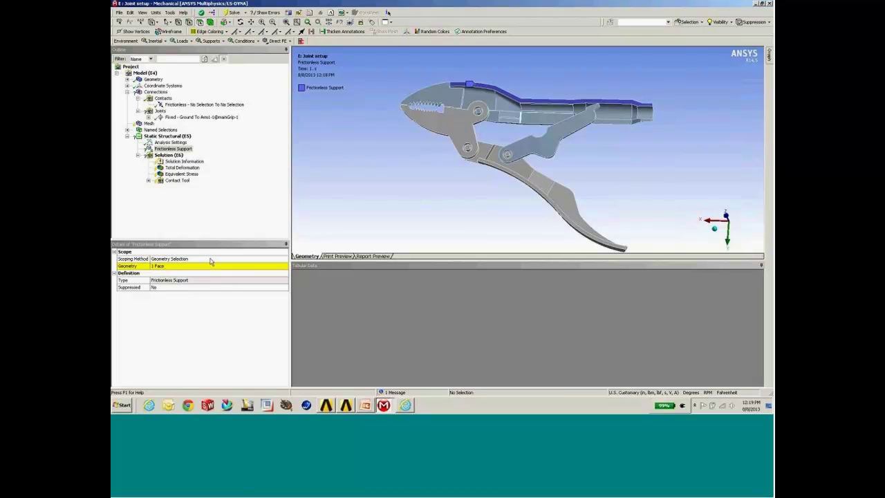
Step: Delete the frictionless support from the static structural analysis
right_click(184, 150)
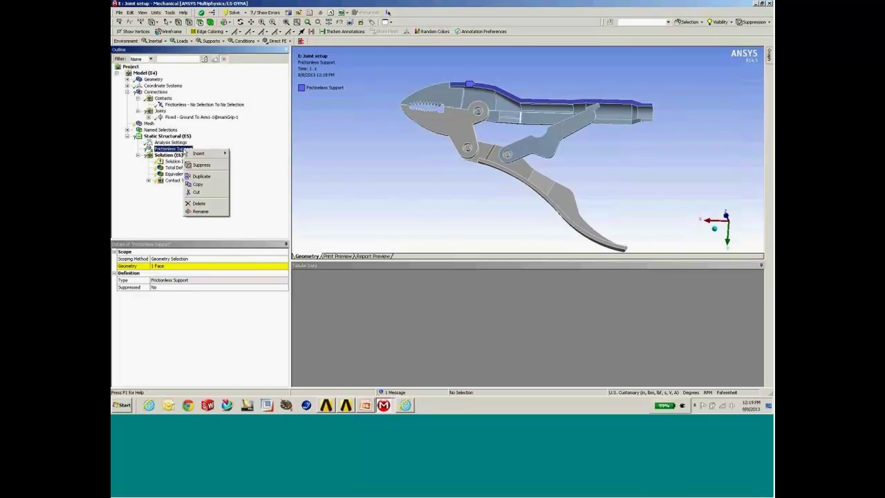
left_click(200, 203)
left_click(436, 227)
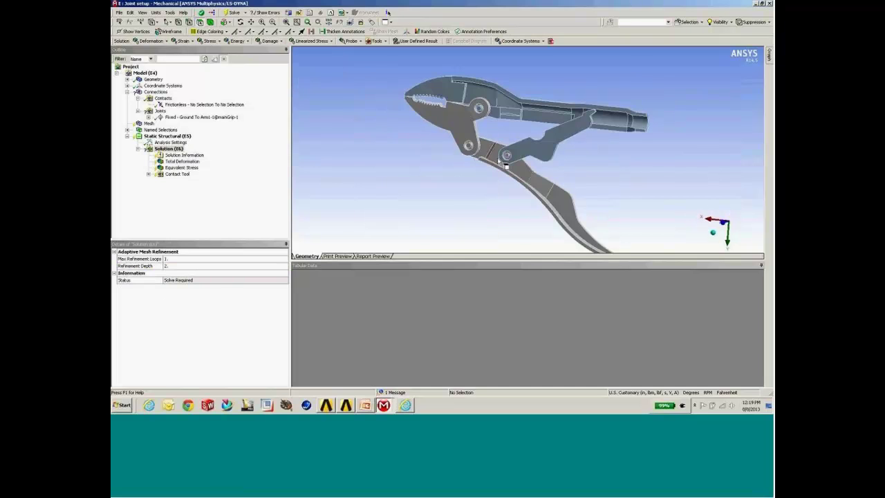
Step: Examine the enlarged pliers geometry, the grounded fixed joint, and the joint types available for body-body and body-ground connections
left_click(760, 265)
middle_click_drag(609, 227, 593, 239)
scroll(559, 222, "up", 2)
scroll(559, 222, "down", 3)
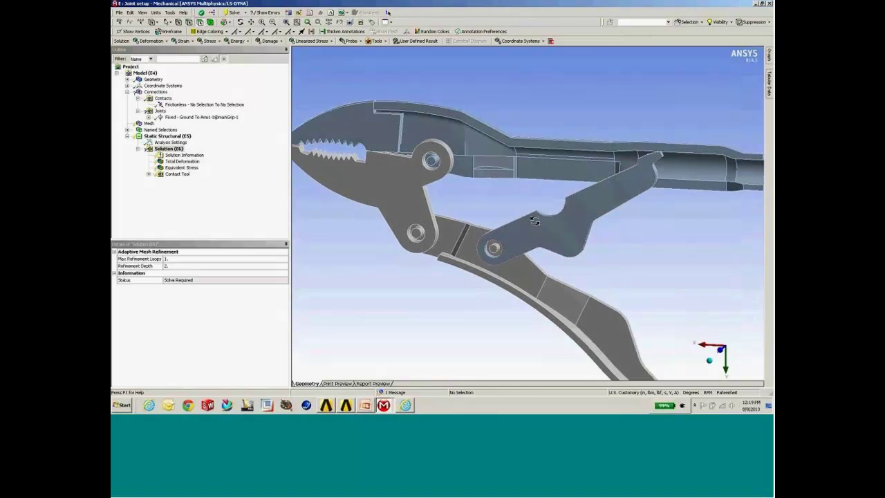
left_click(181, 117)
middle_click_drag(419, 128, 515, 124)
left_click(432, 40)
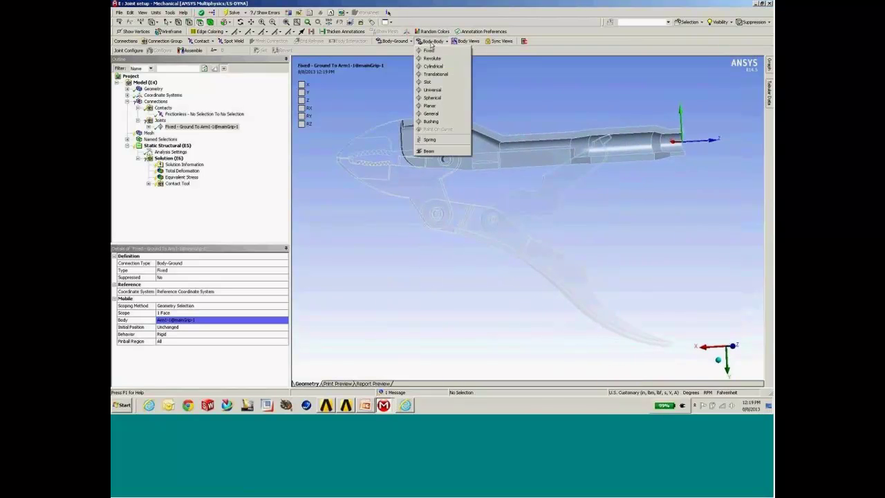
left_click(387, 43)
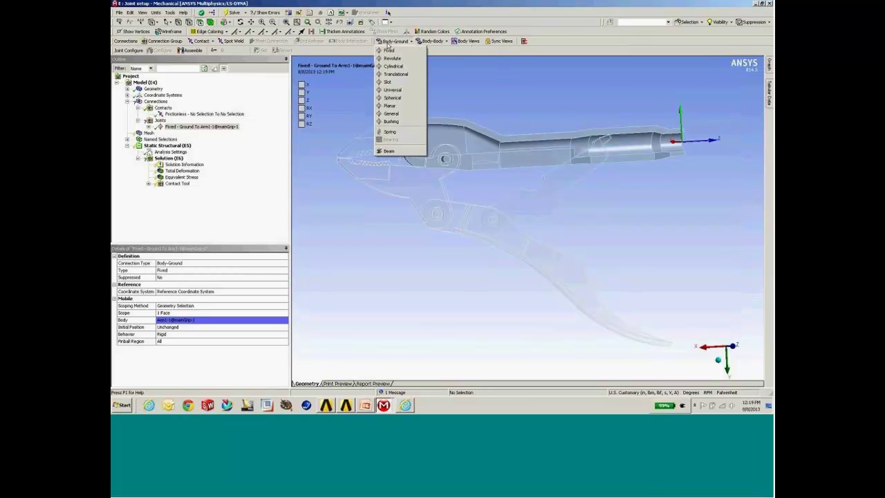
left_click(529, 98)
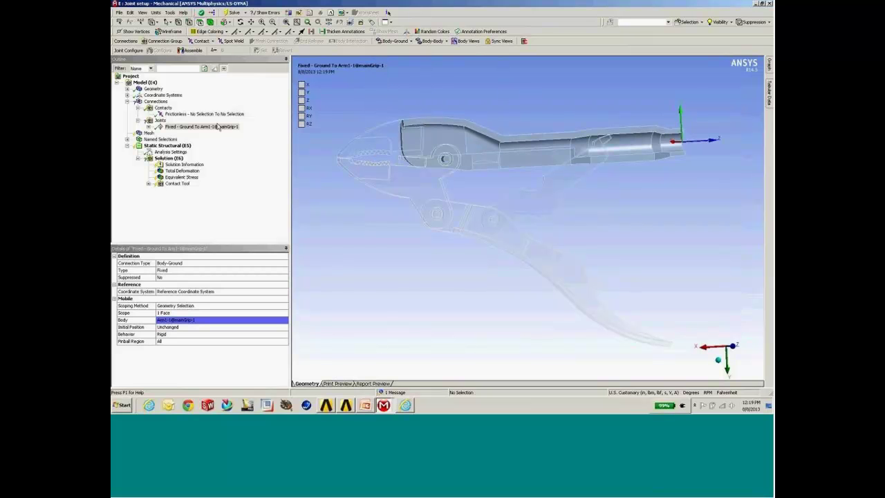
Step: Reapply the Joints group's geometry scope and try to create automatic connections from it
left_click(159, 121)
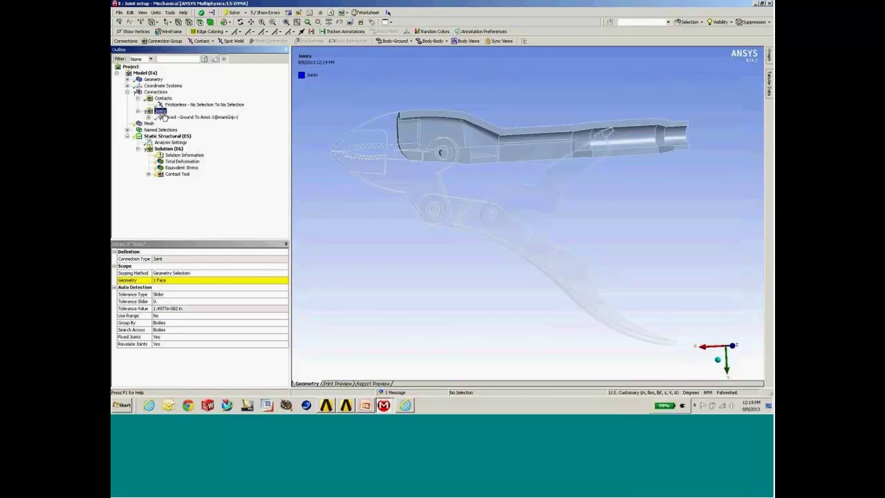
left_click(180, 281)
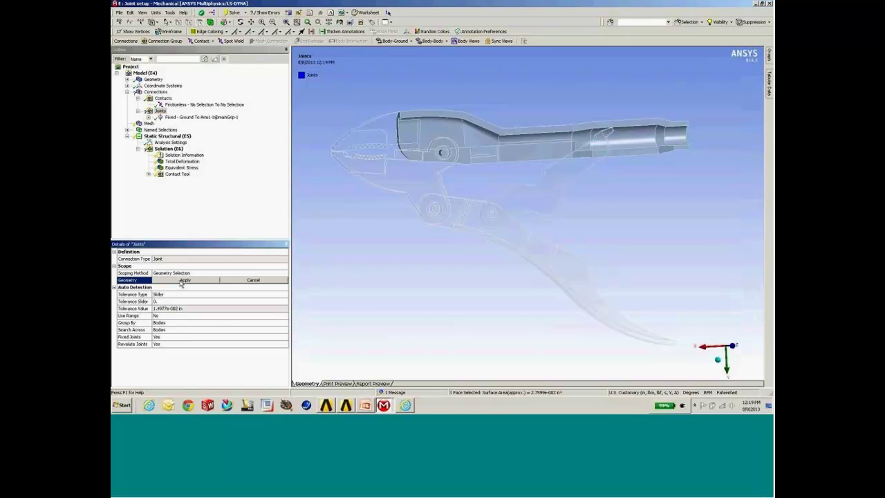
left_click(188, 280)
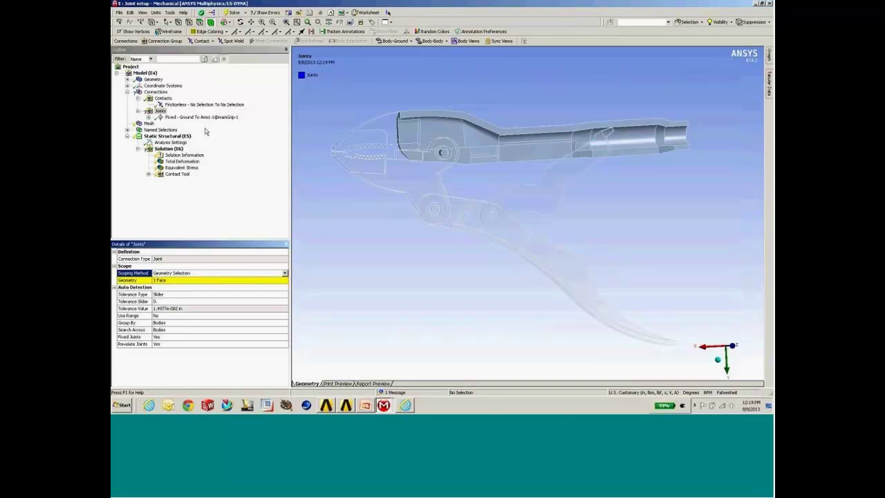
right_click(161, 111)
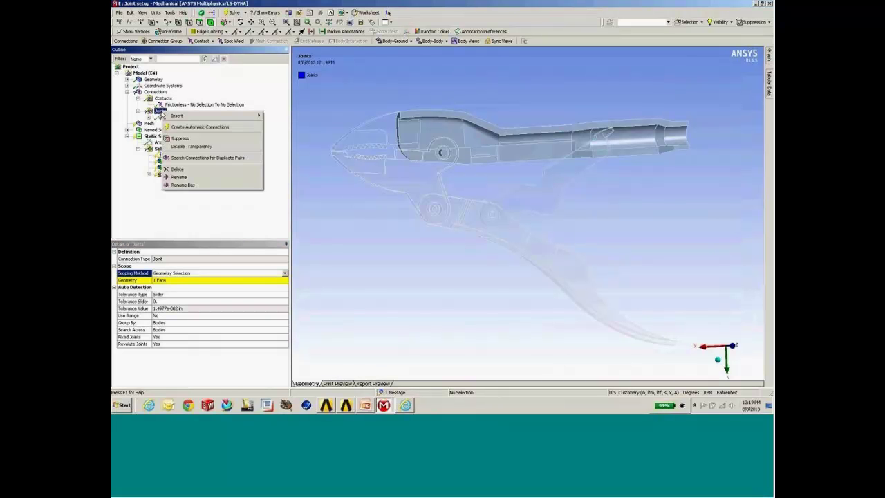
left_click(217, 129)
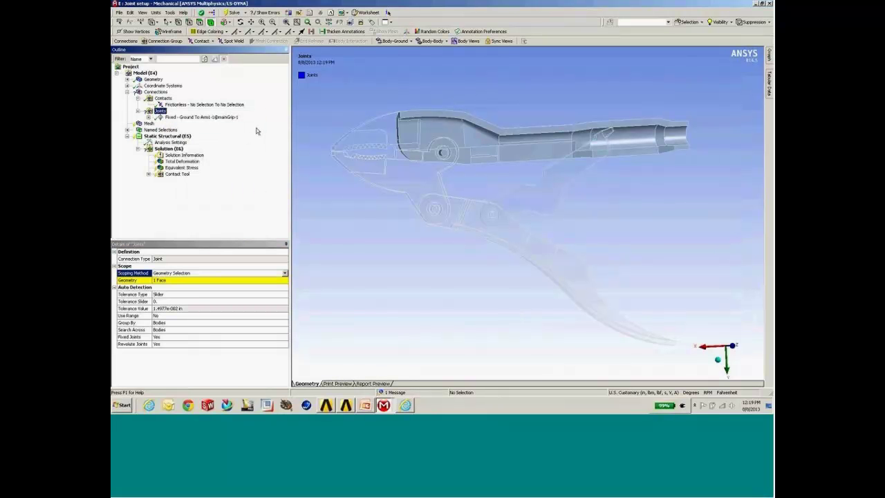
Step: Delete the Joints group together with its grounded fixed joint
right_click(161, 111)
left_click(179, 168)
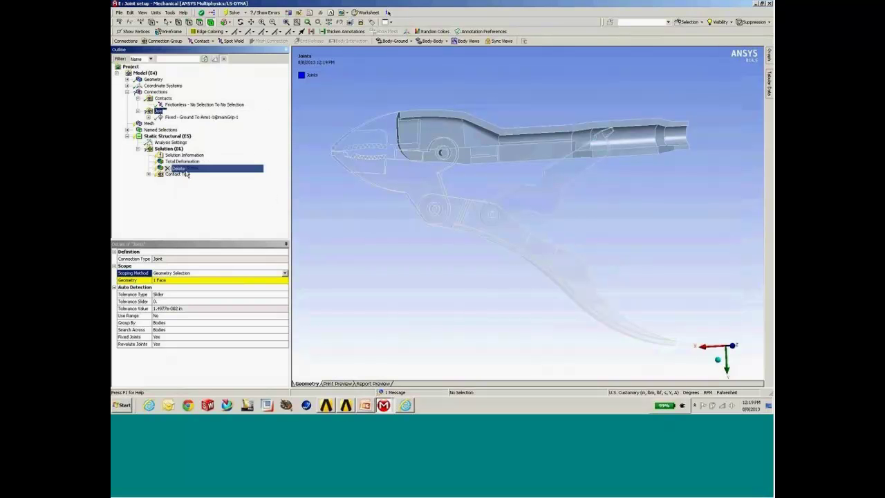
left_click(442, 227)
Step: Insert a new connection group under Connections and set its connection type to Joint
left_click(156, 92)
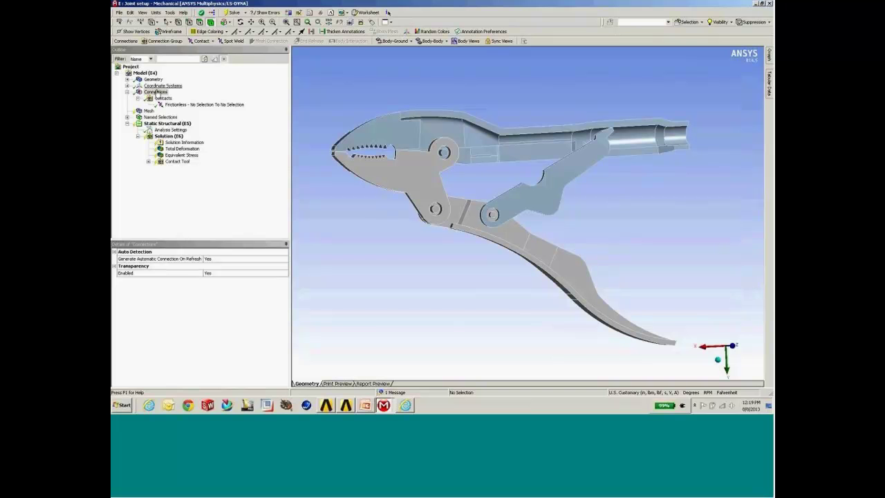
right_click(159, 92)
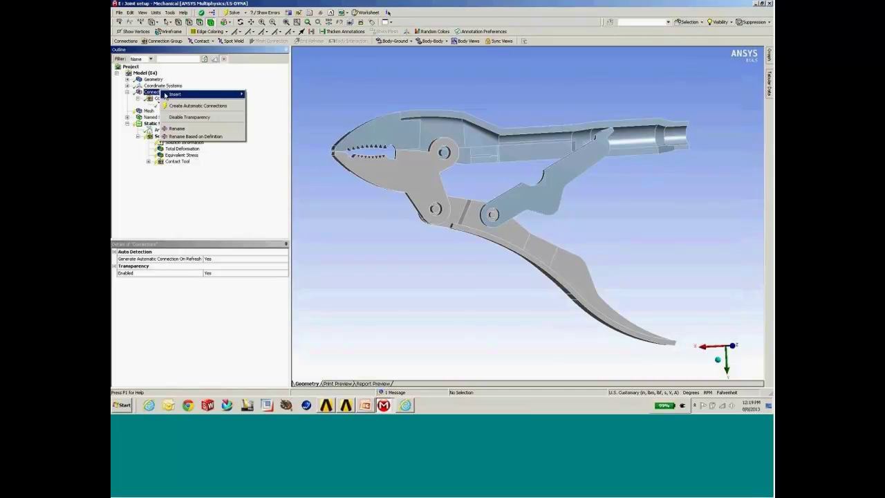
mouse_move(207, 94)
left_click(256, 96)
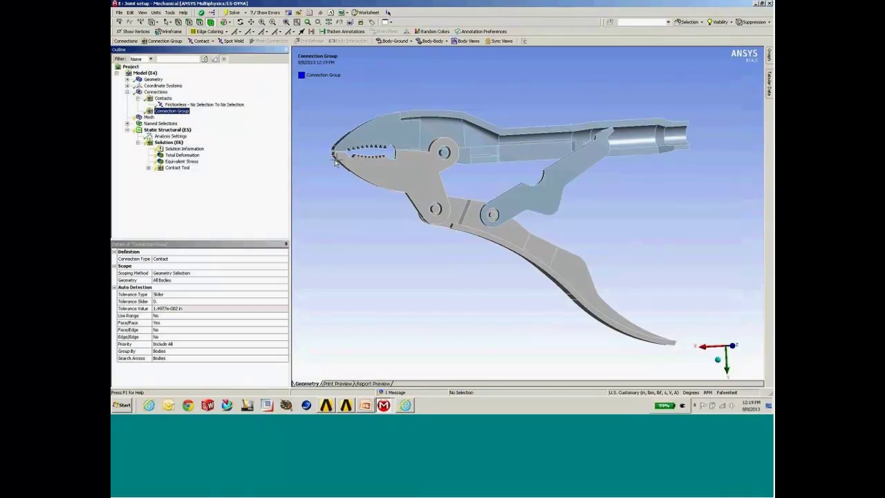
left_click(167, 105)
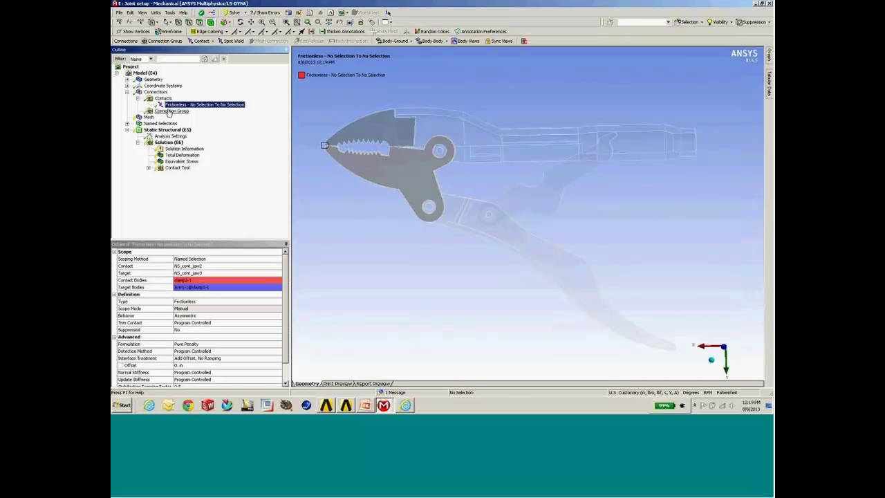
left_click(168, 111)
left_click(173, 260)
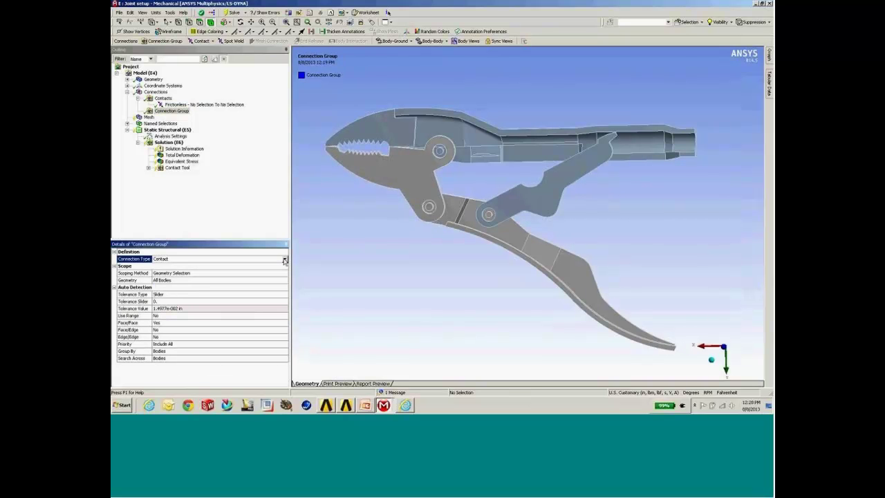
left_click(284, 260)
left_click(186, 270)
Step: Scope the joint connection group to all bodies and generate its joints with Create Automatic Connections
left_click(216, 281)
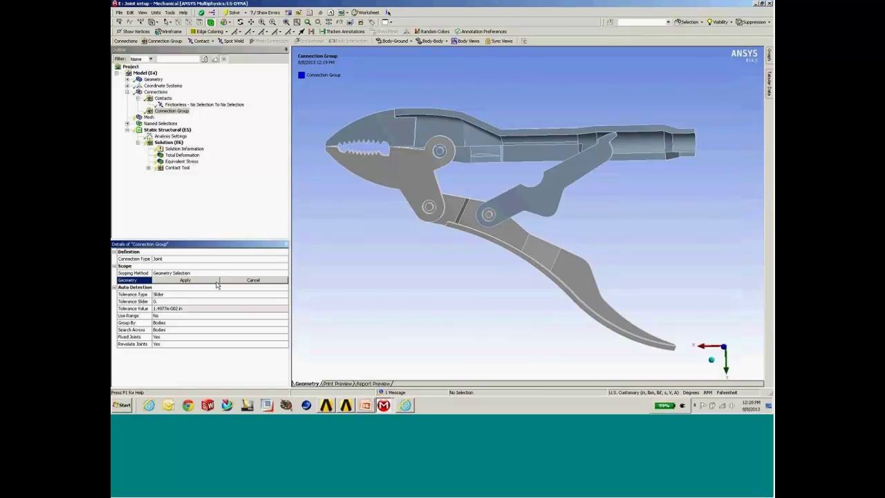
left_click(200, 281)
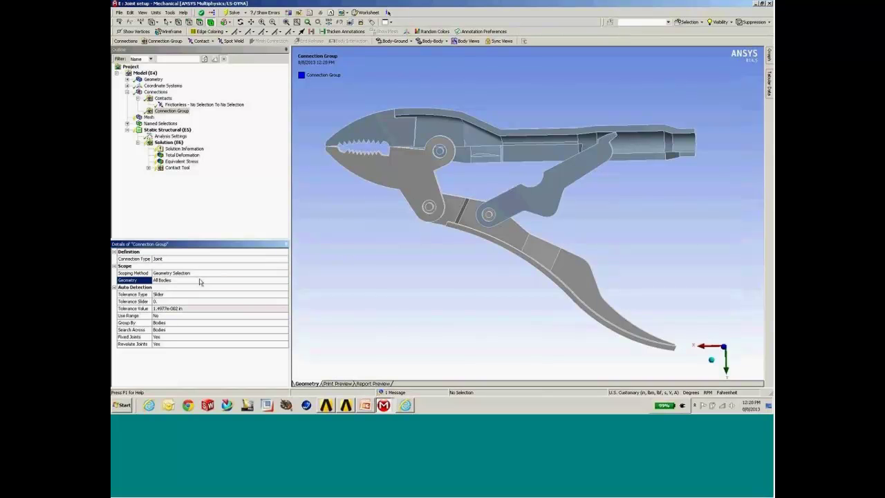
right_click(187, 115)
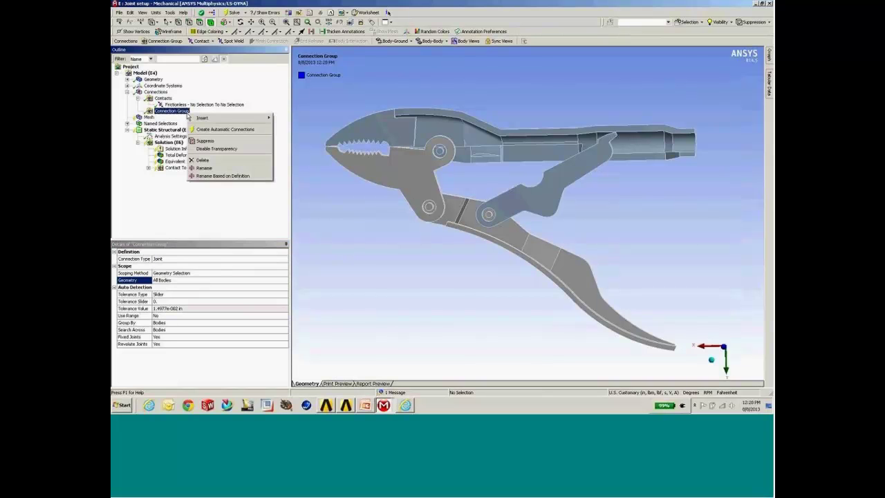
left_click(221, 130)
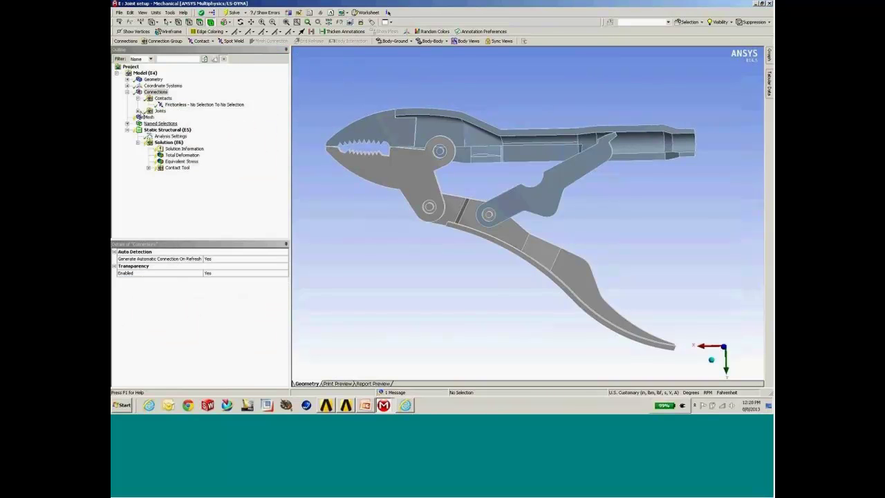
Step: Add a fixed body-to-ground joint on the rear end face of the upper grip handle
left_click(139, 111)
left_click(171, 133)
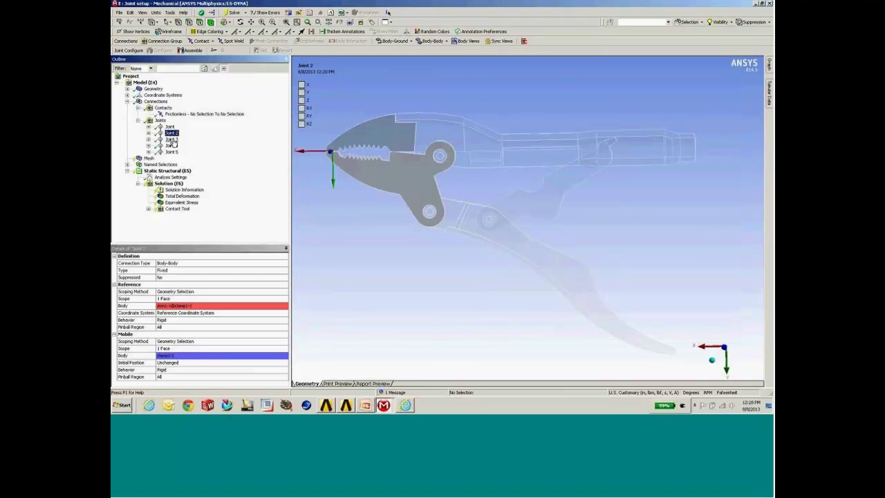
left_click(172, 139)
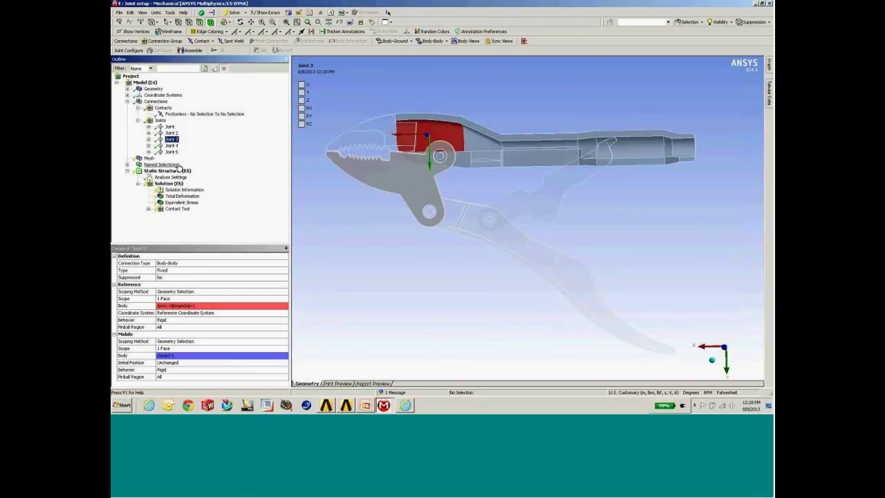
middle_click_drag(316, 174, 622, 177)
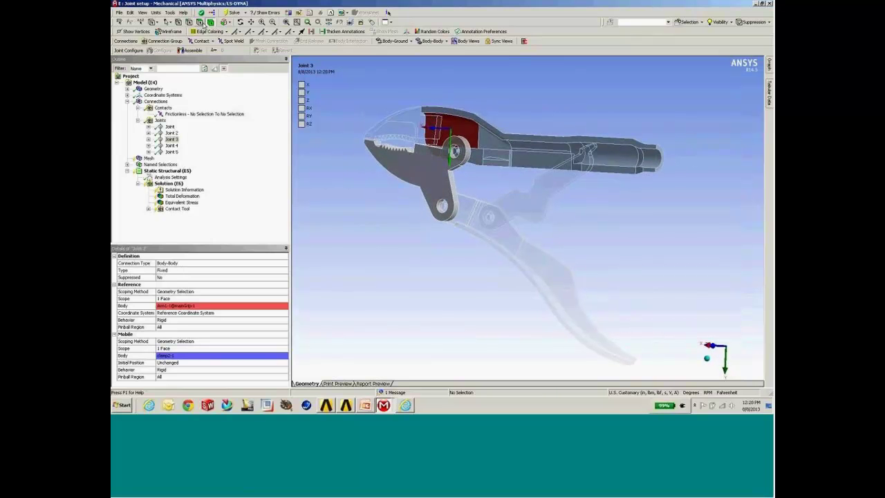
left_click(659, 157)
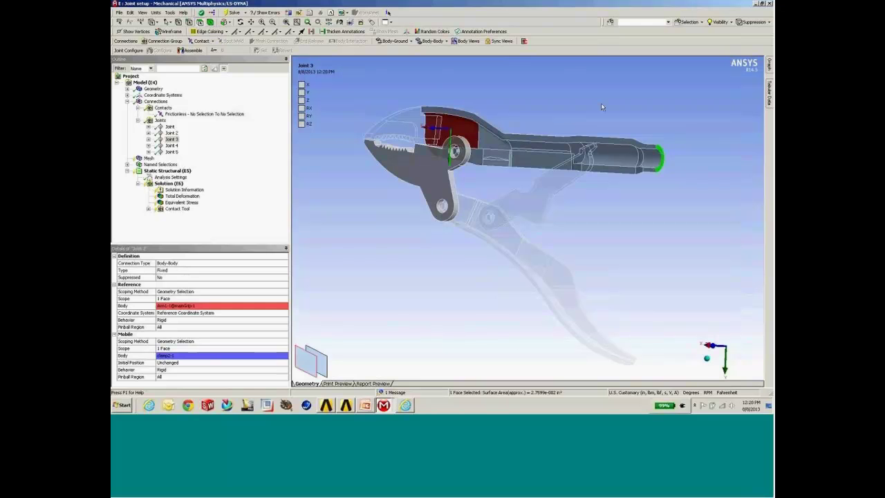
left_click(394, 41)
left_click(389, 51)
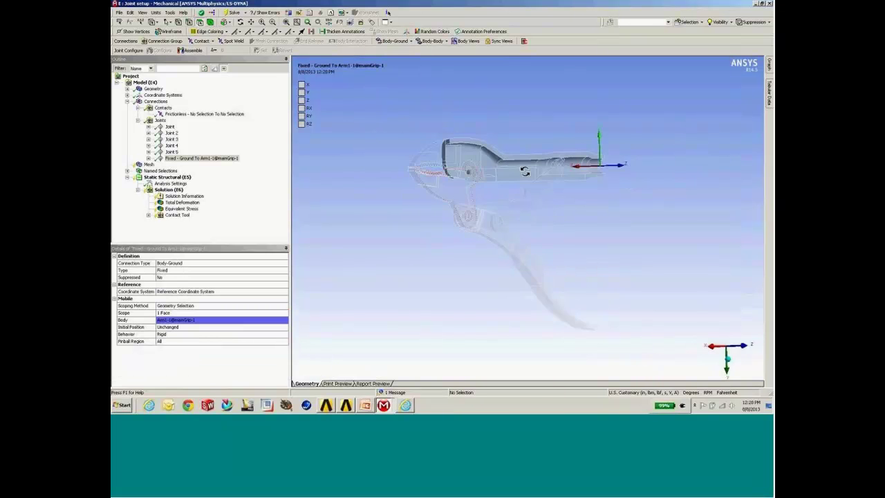
Step: Examine the grounded joint on the upper grip and the fixed joint between the upper jaw and the grip
scroll(454, 171, "up", 1)
middle_click_drag(461, 162, 568, 174, "ctrl")
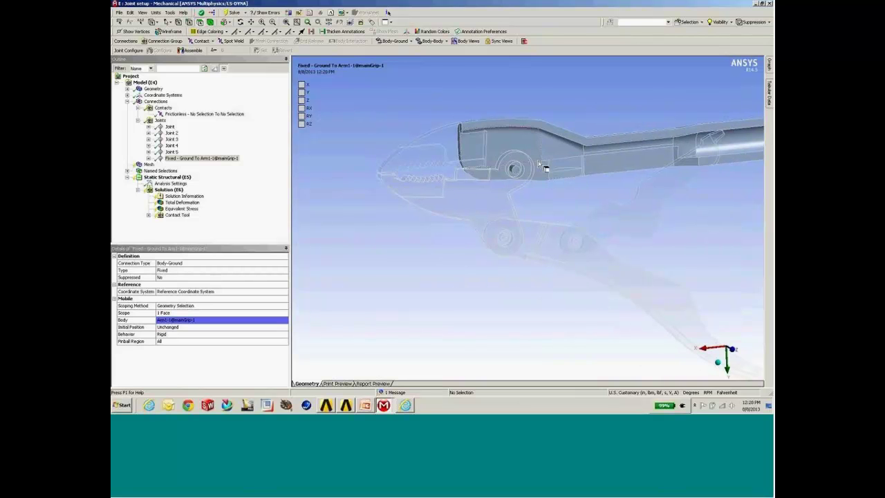
scroll(546, 166, "up", 2)
left_click(169, 126)
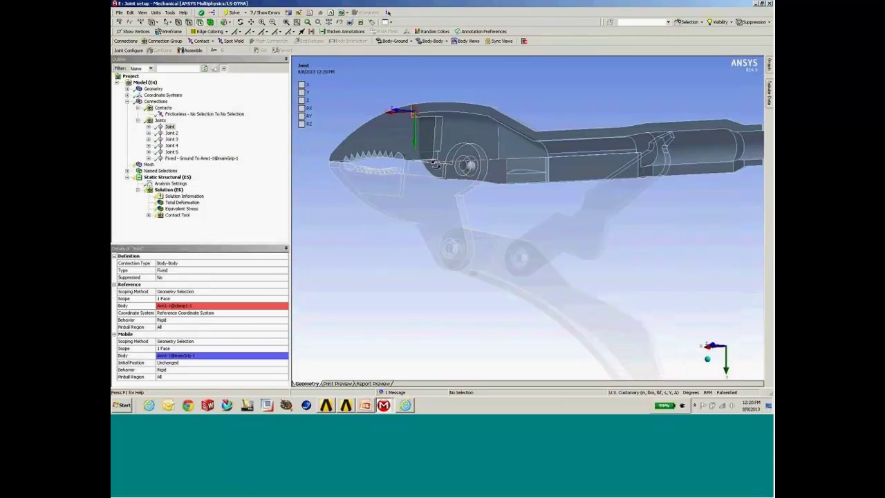
middle_click_drag(489, 168, 481, 144)
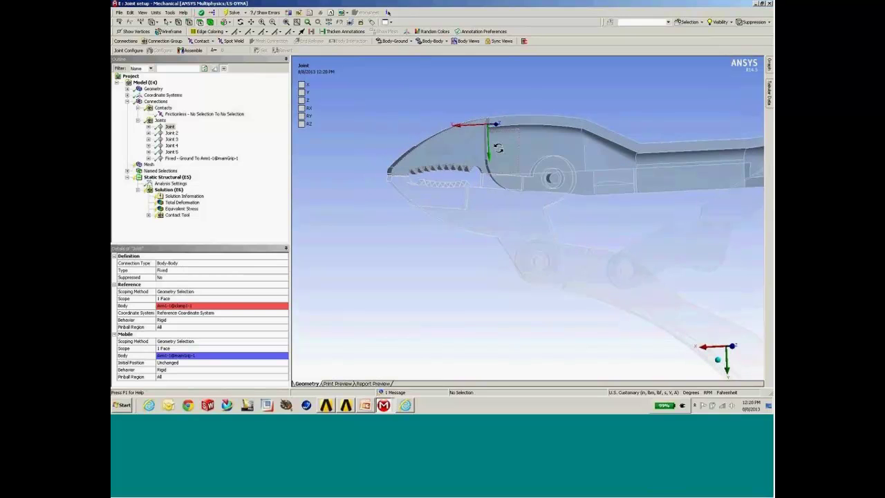
mouse_move(454, 152)
middle_mouse_down()
mouse_move(482, 150)
mouse_move(497, 162)
mouse_move(466, 160)
middle_mouse_up()
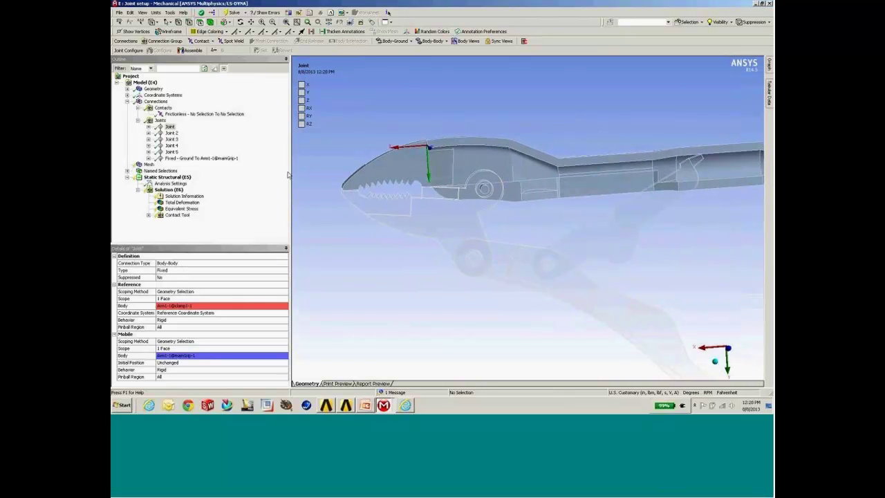
Step: Delete Joint 2, the automatically generated fixed joint between the upper and lower jaw tips
left_click(172, 133)
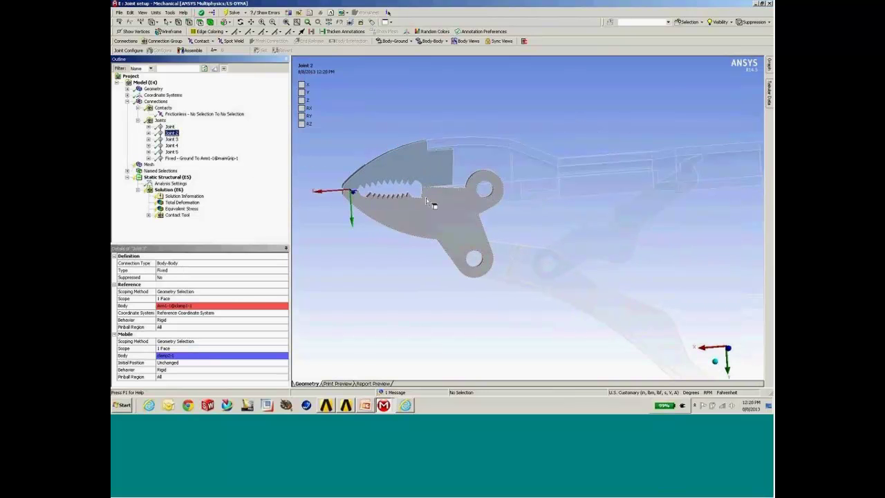
scroll(495, 204, "up", 5)
middle_click_drag(505, 201, 592, 223, "ctrl")
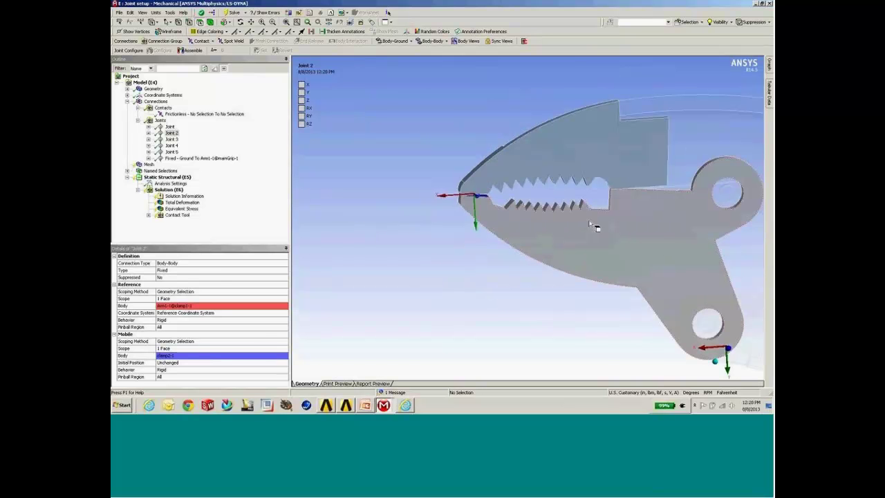
left_click(174, 134)
right_click(177, 139)
left_click(208, 237)
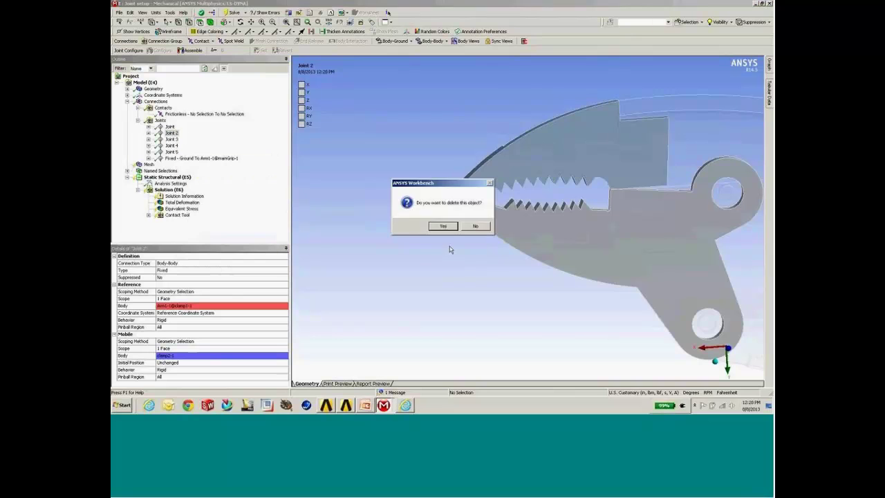
left_click(454, 224)
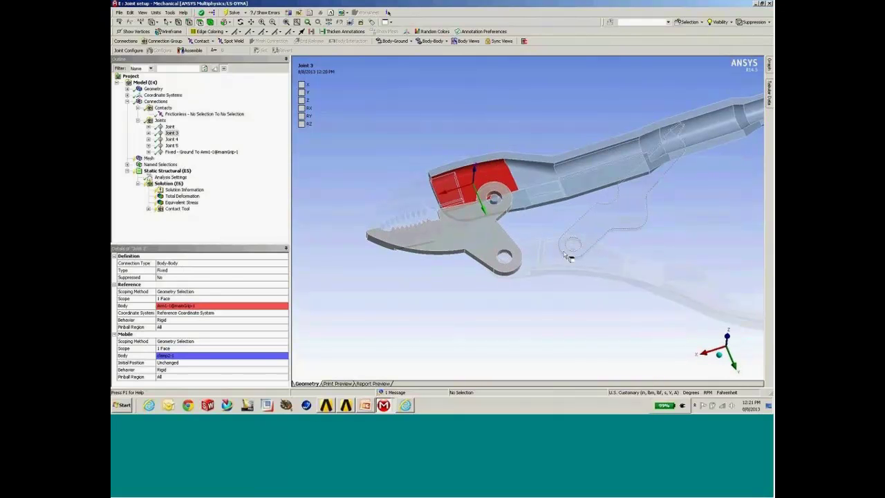
Step: Change the type of Joint 3, between the upper grip and the lower jaw, to Revolute
scroll(557, 252, "up", 5)
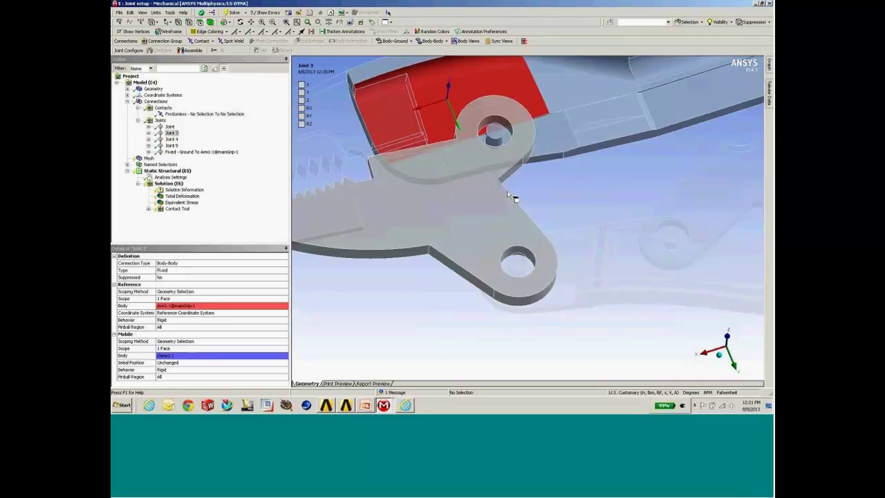
scroll(551, 253, "down", 3)
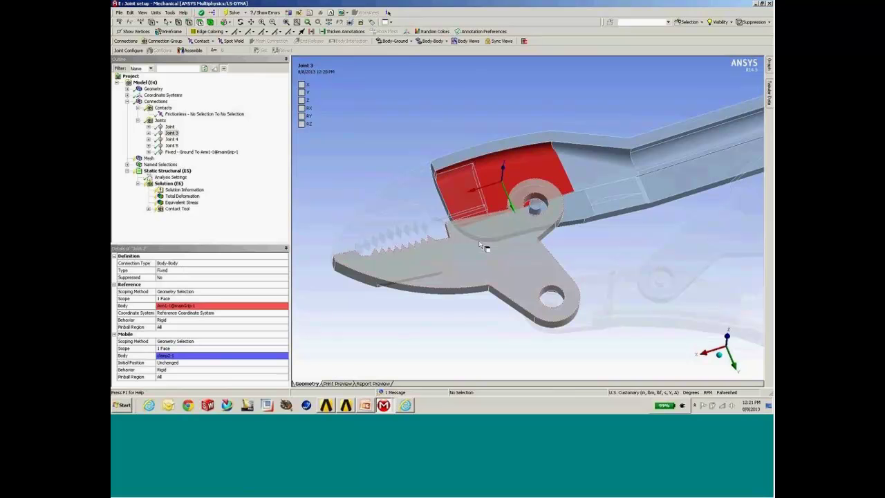
mouse_move(537, 189)
middle_mouse_down()
mouse_move(549, 161)
mouse_move(539, 195)
middle_mouse_up()
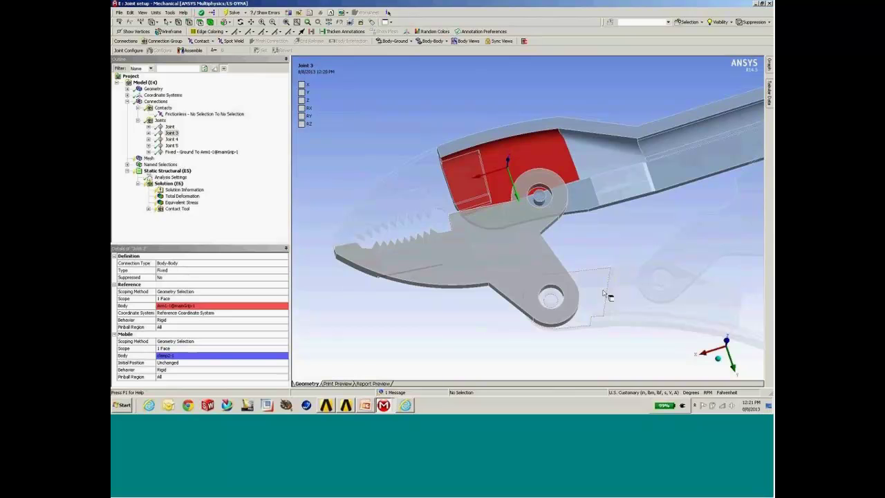
middle_click_drag(589, 257, 560, 246, "ctrl")
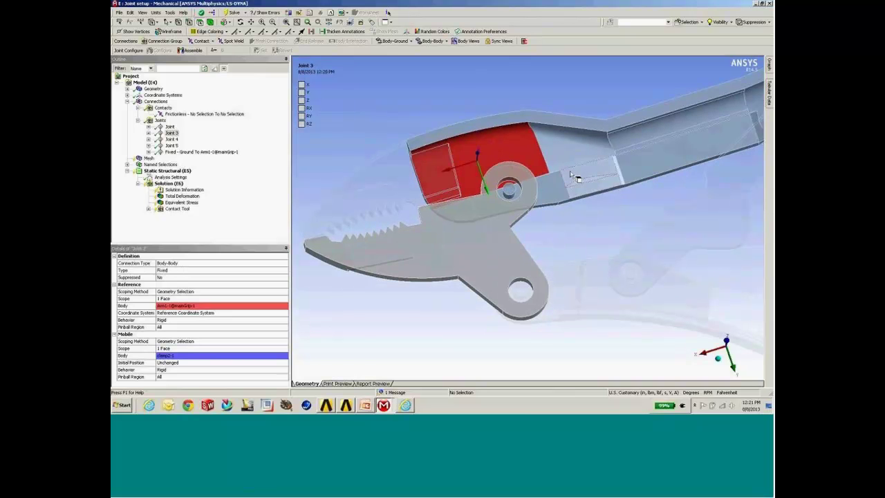
middle_click_drag(503, 257, 474, 224)
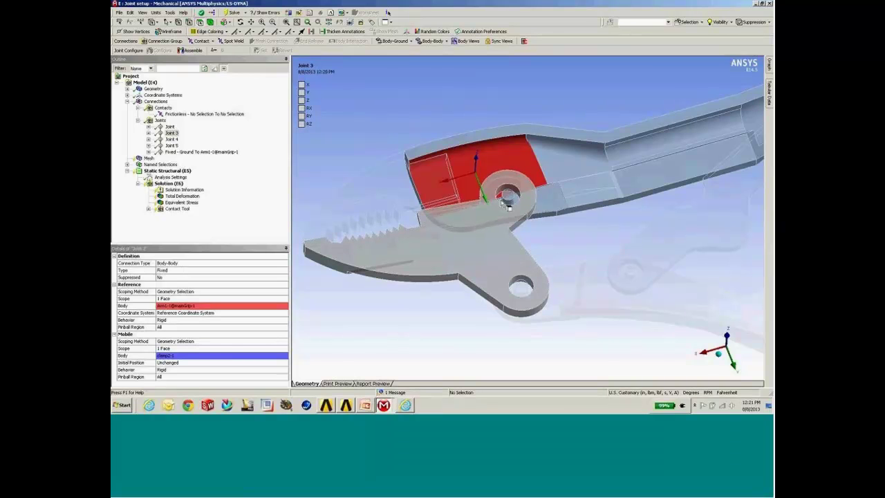
scroll(490, 214, "up", 4)
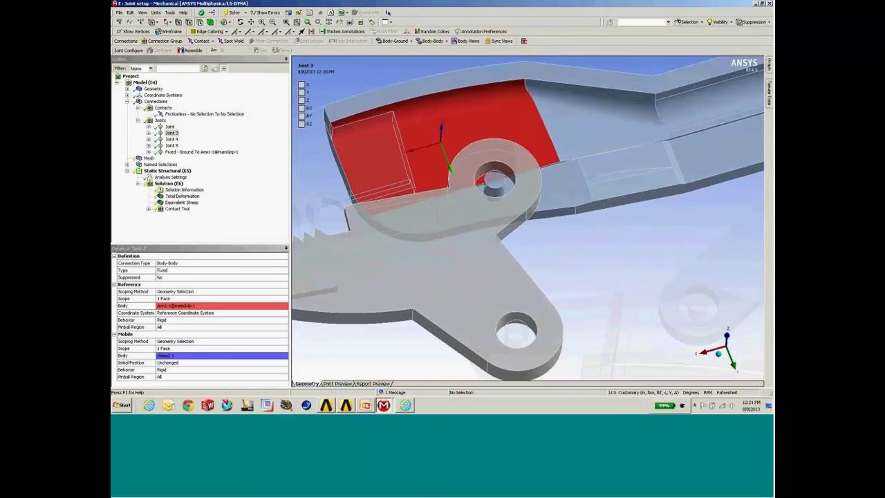
left_click_drag(205, 247, 203, 220)
left_click(187, 246)
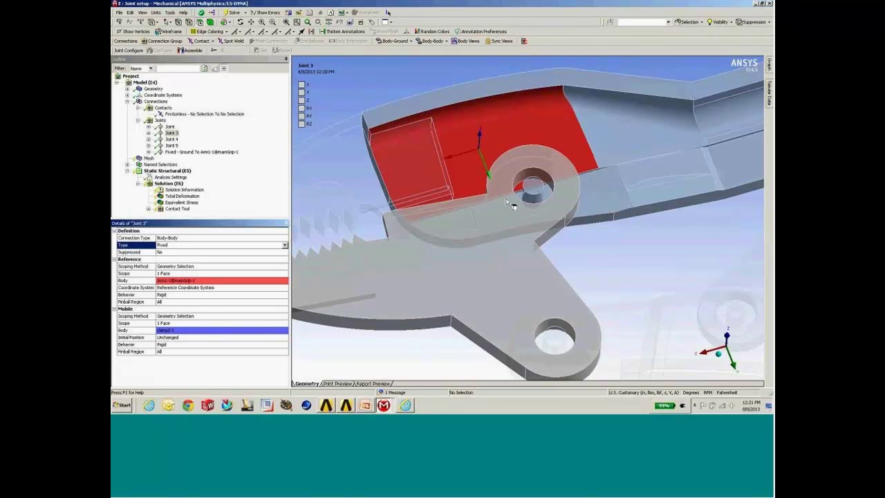
left_click(284, 246)
left_click(160, 257)
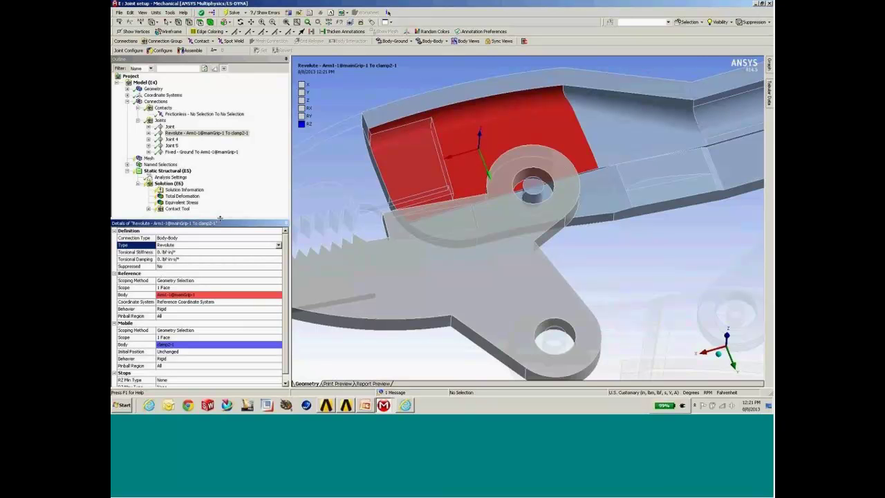
Step: Rescope the revolute joint's reference side to the cylindrical face of the upper grip's pivot pin
left_click_drag(220, 219, 219, 191)
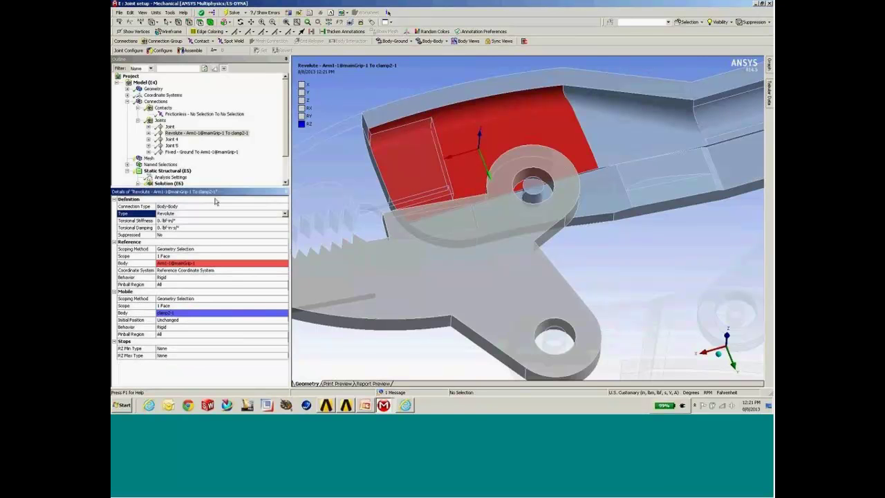
left_click(190, 256)
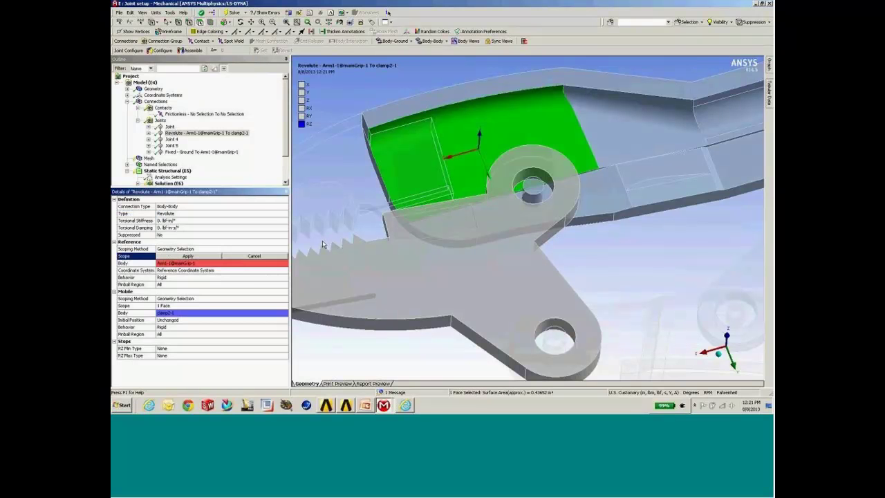
left_click(185, 249)
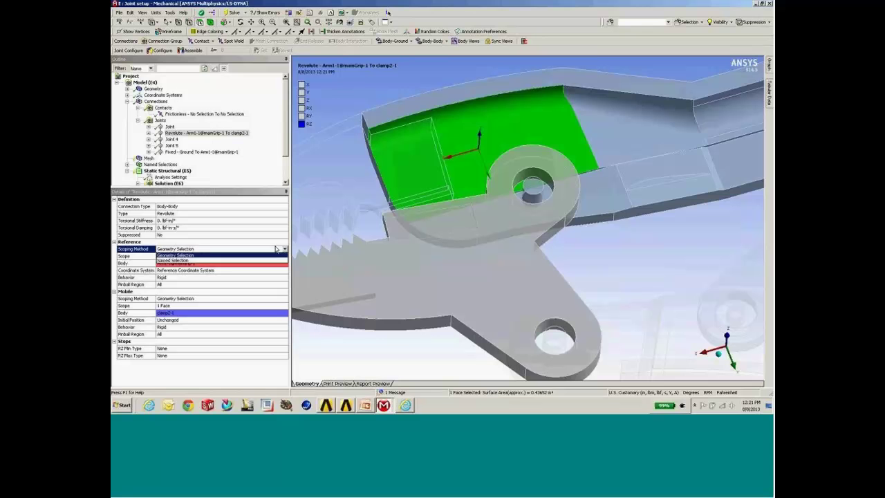
left_click(187, 261)
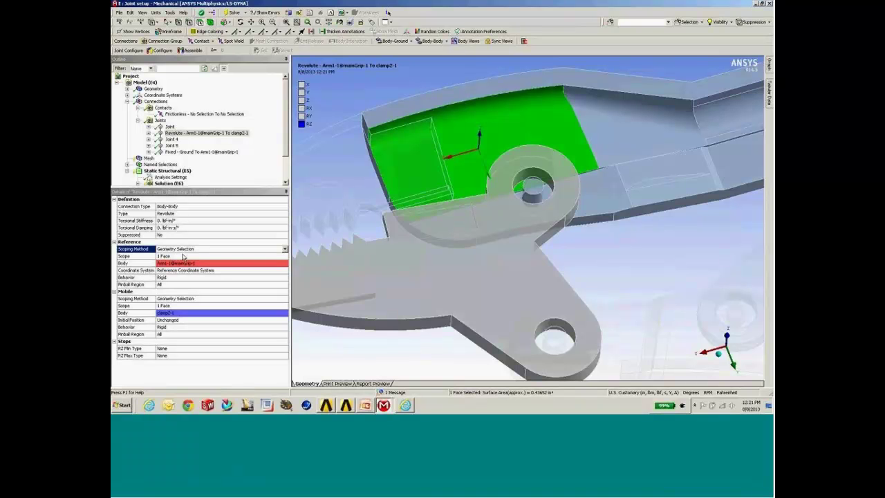
left_click(180, 258)
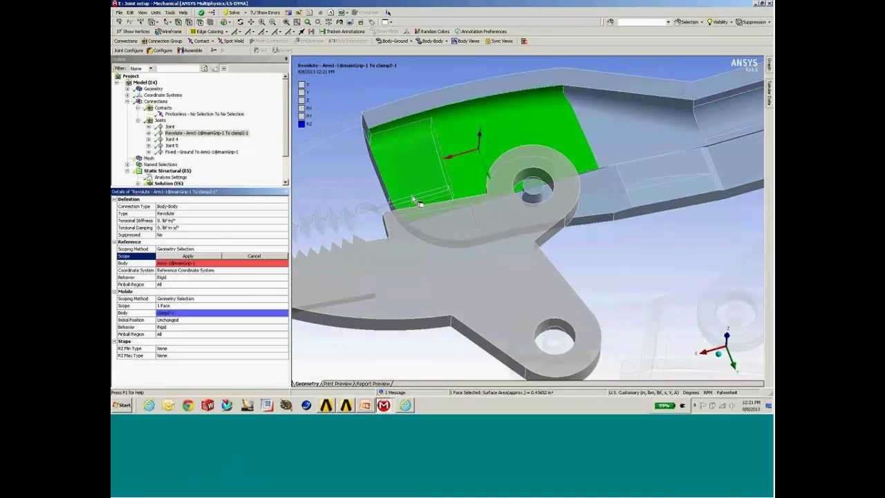
left_click(531, 195)
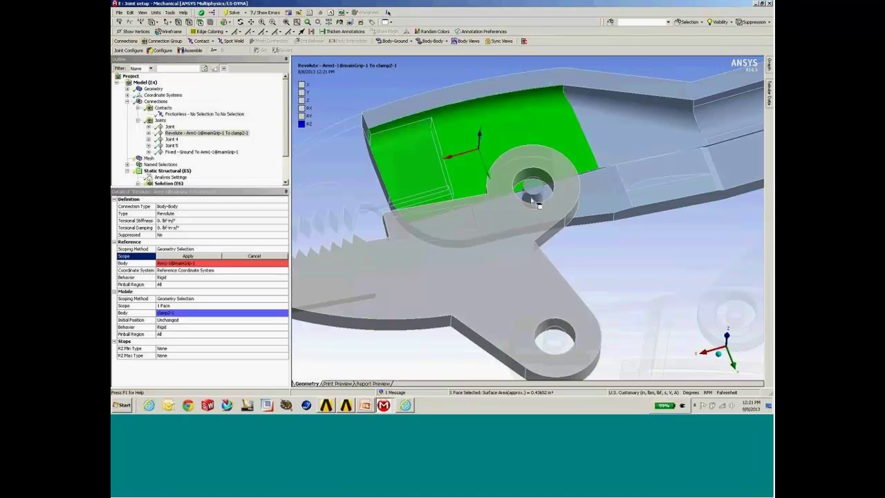
left_click(187, 255)
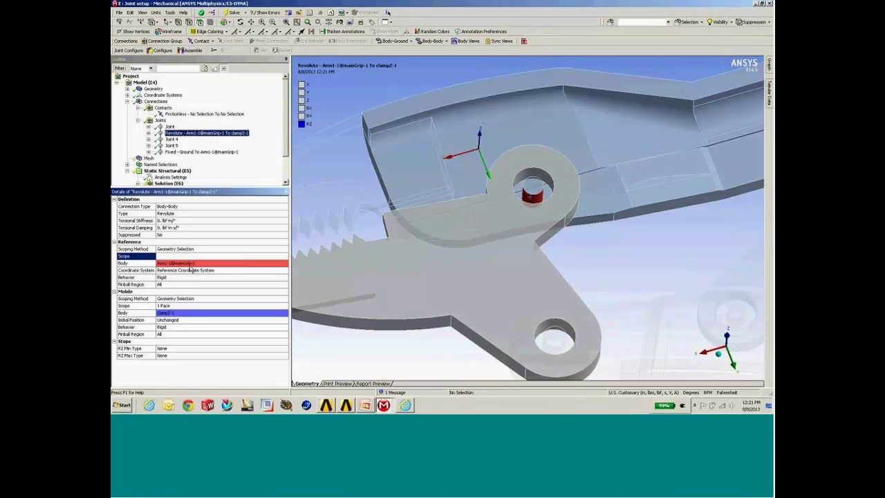
Step: Relocate the revolute joint's reference coordinate system to the centre of the pivot pin
middle_click_drag(527, 248, 425, 257)
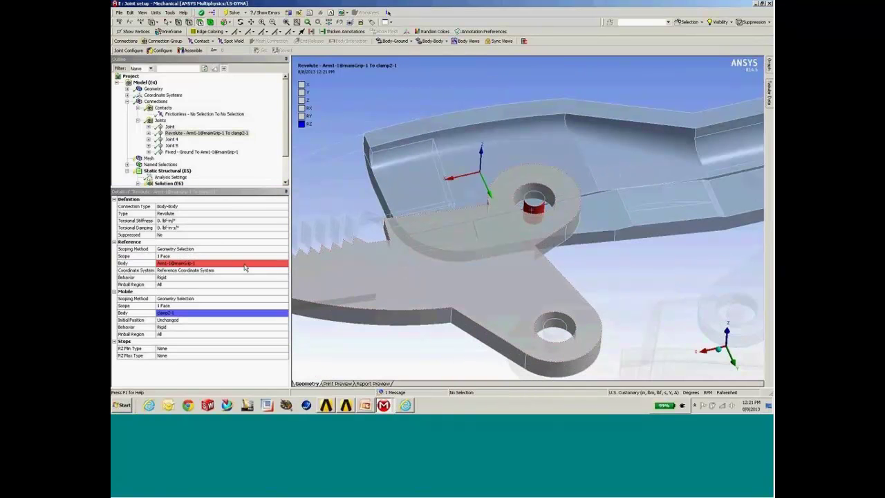
left_click(187, 270)
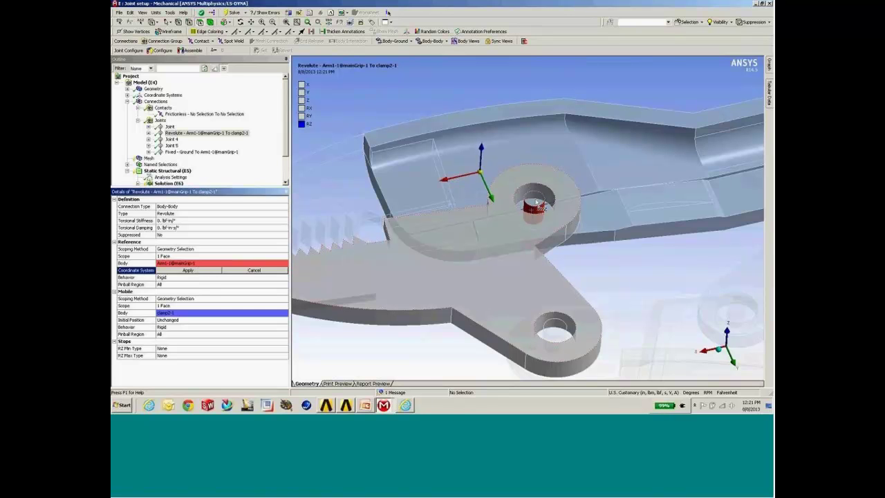
left_click(482, 236)
left_click(201, 271)
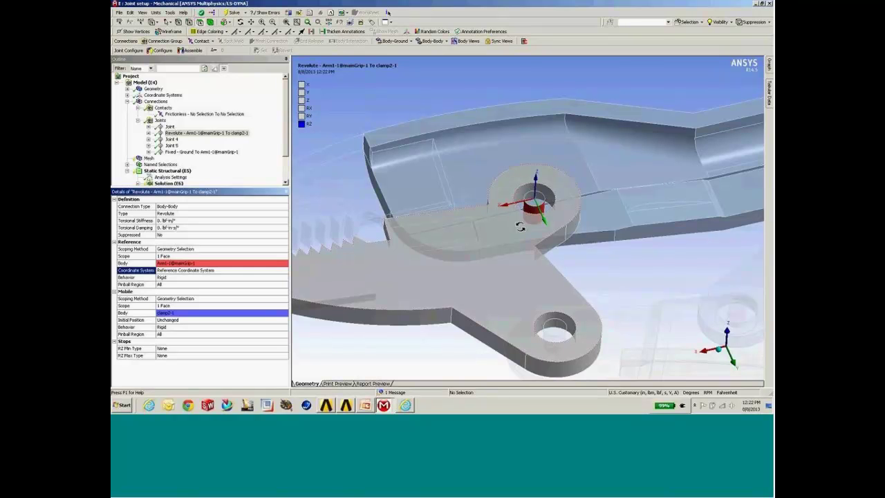
Step: Rescope the revolute joint's mobile side to the inner face of the lower jaw's upper pivot hole
middle_click_drag(553, 200, 518, 213)
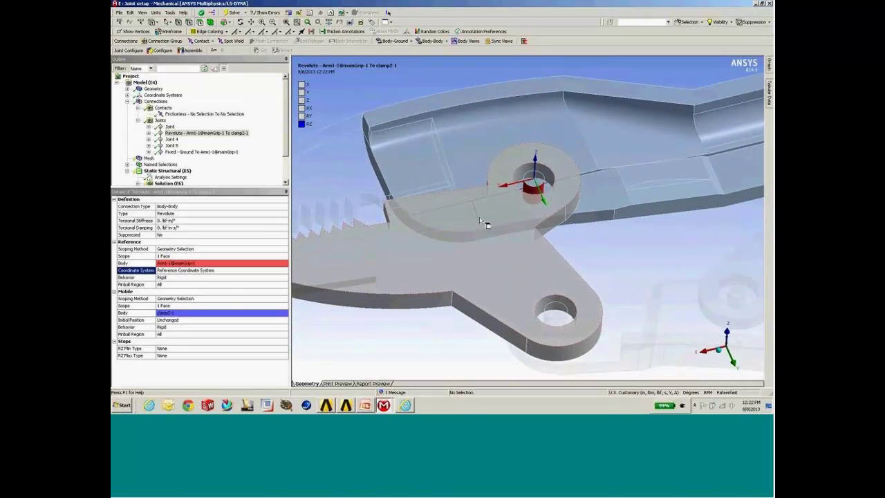
left_click(164, 307)
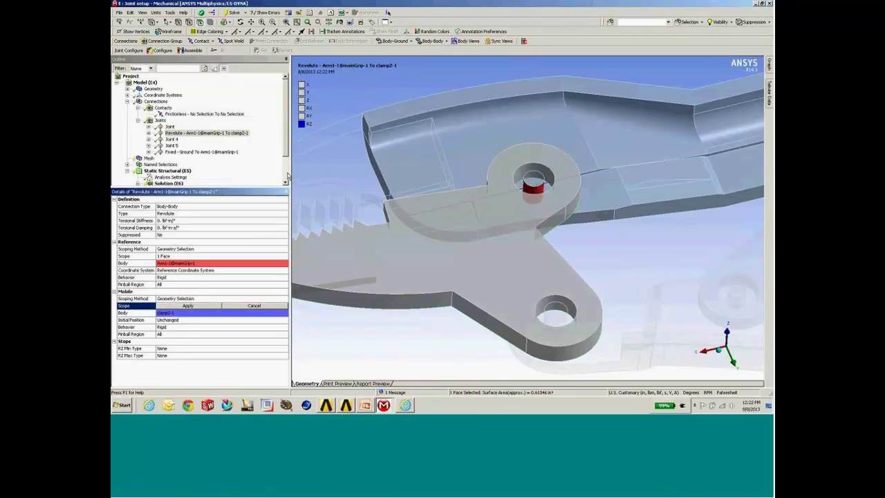
left_click(546, 175)
left_click(188, 305)
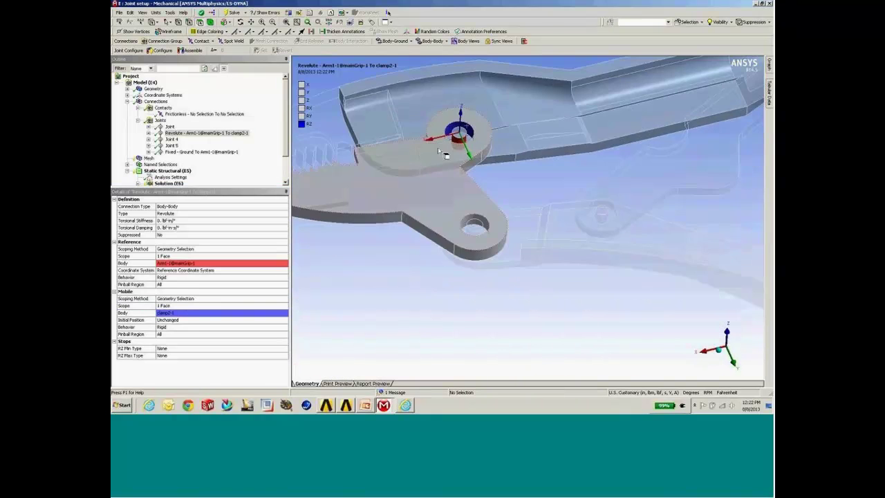
Step: Change Joint 4, between the lower grip and lower jaw, to Revolute and rescope its reference side to the grip pin's cylindrical face
left_click(175, 140)
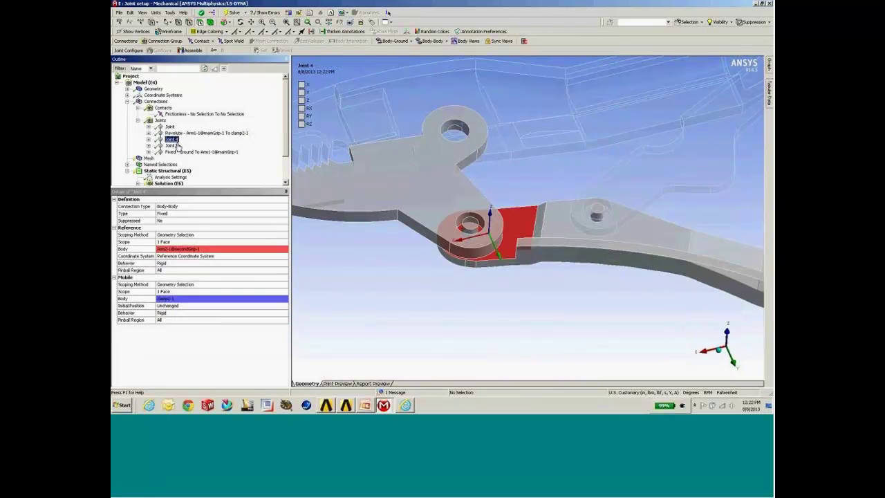
left_click(246, 213)
left_click(167, 225)
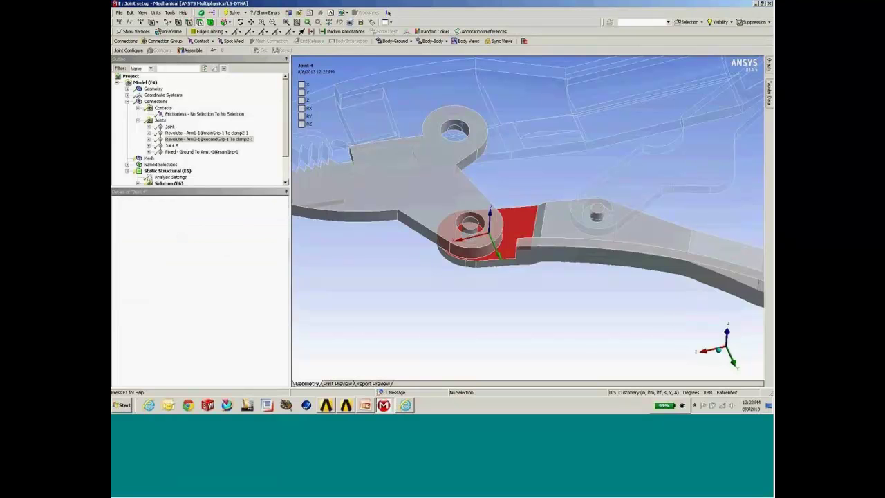
left_click(175, 257)
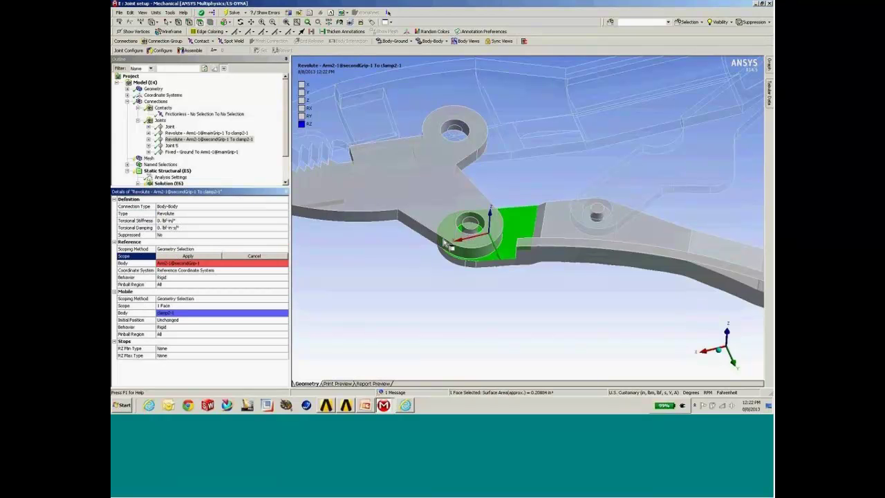
left_click(468, 234)
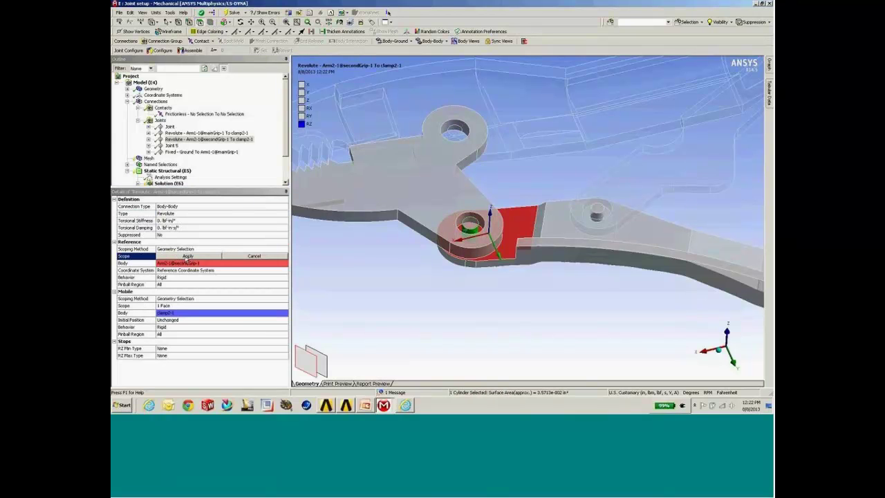
left_click(187, 256)
Step: Centre the joint's reference coordinate system on the lower grip's pin and rescope the mobile side to the inner face of the jaw's lower hole
left_click(186, 270)
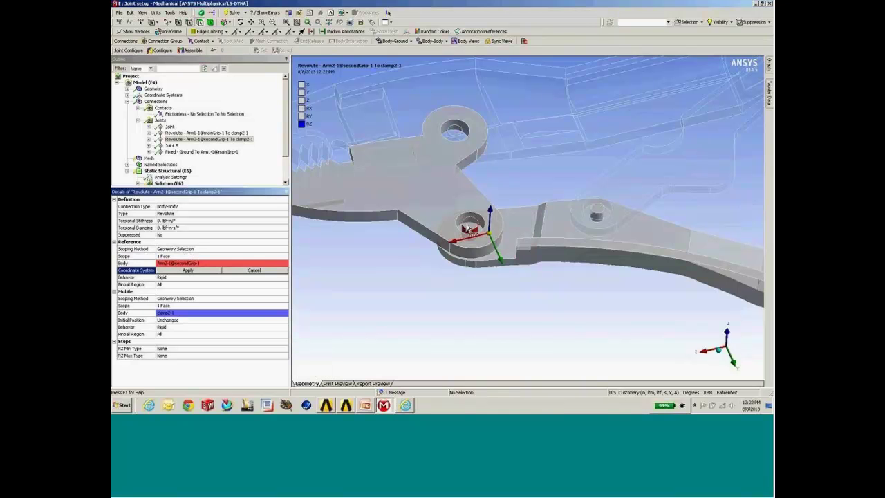
left_click(463, 231)
left_click(211, 271)
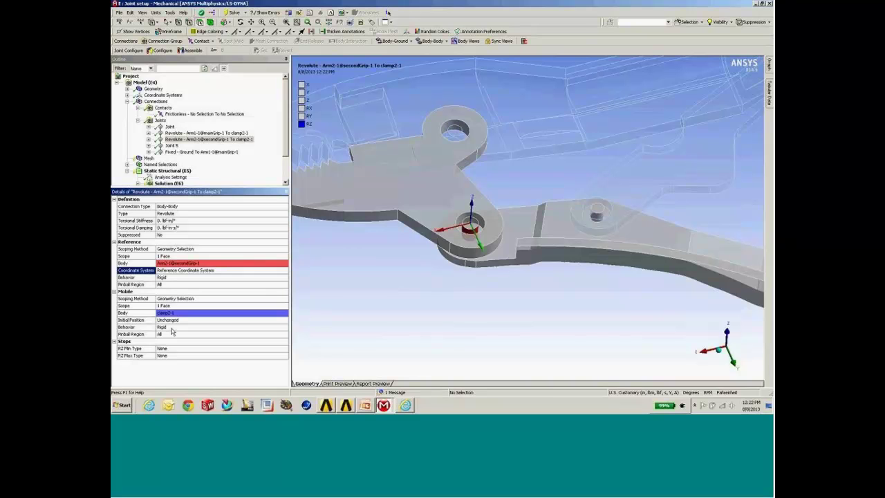
left_click(164, 306)
left_click(478, 222)
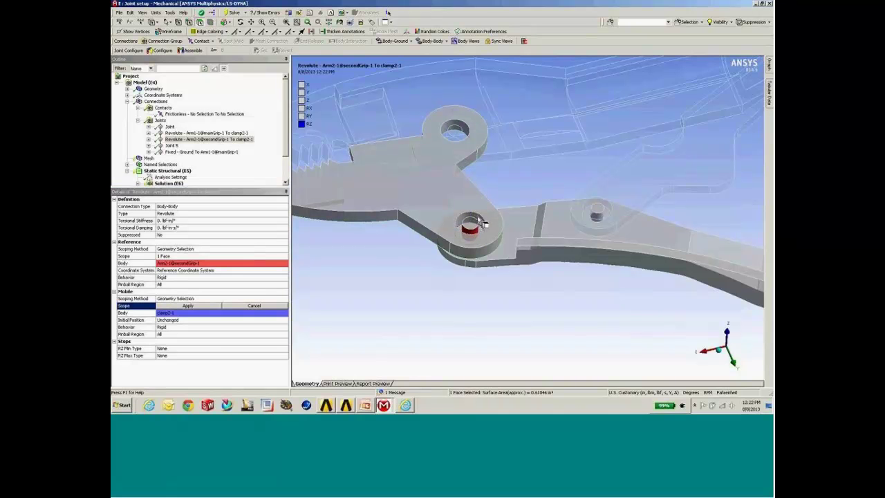
left_click(188, 306)
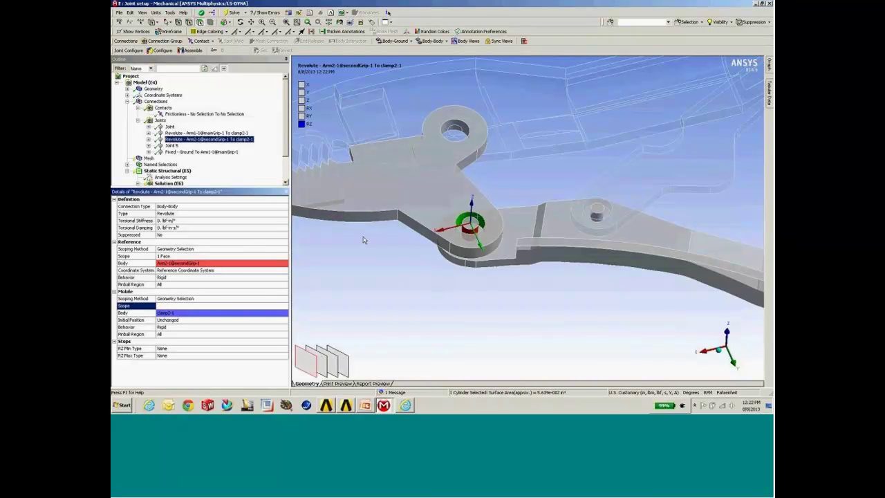
Step: Change Joint 5, between the lower grip and centre link, to Revolute and rescope its reference side to the pin's cylindrical face
middle_click_drag(594, 235, 498, 236, "ctrl")
scroll(498, 235, "up", 2)
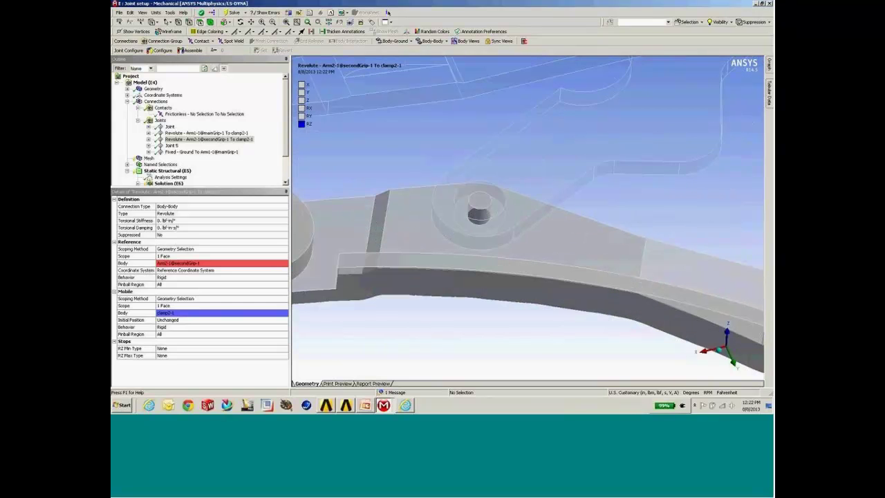
left_click(171, 145)
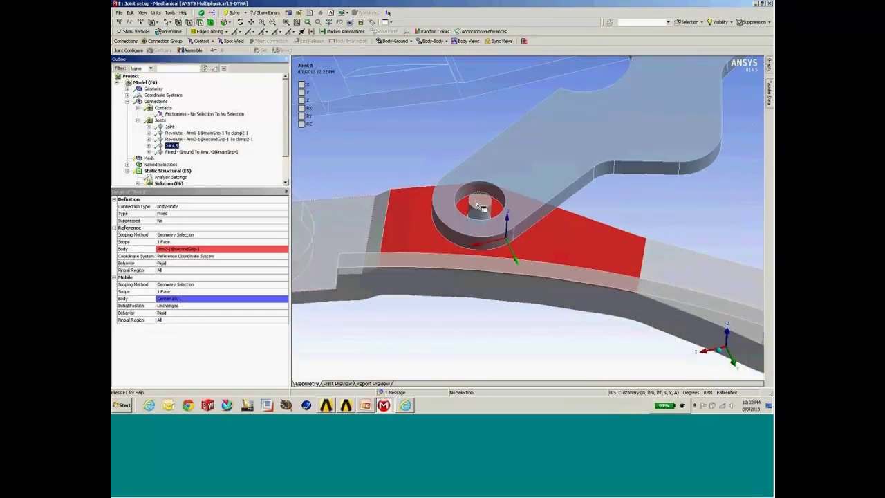
left_click(170, 214)
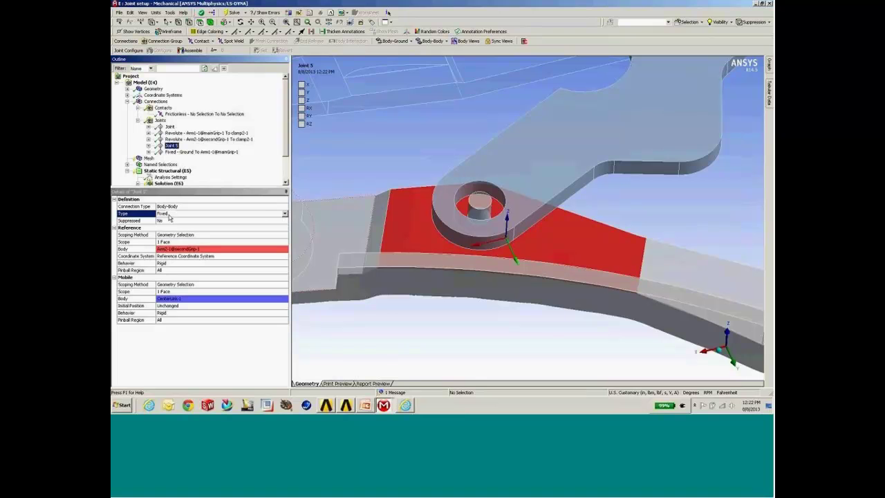
left_click(167, 227)
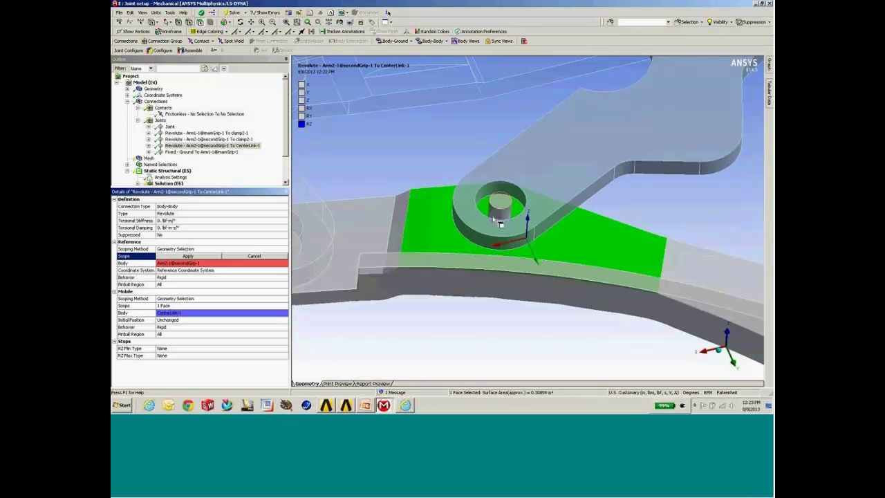
left_click(183, 260)
Step: Move this joint's reference coordinate system to the pin's top face and rescope its mobile side to the inner face of the centre link's hole
left_click(184, 271)
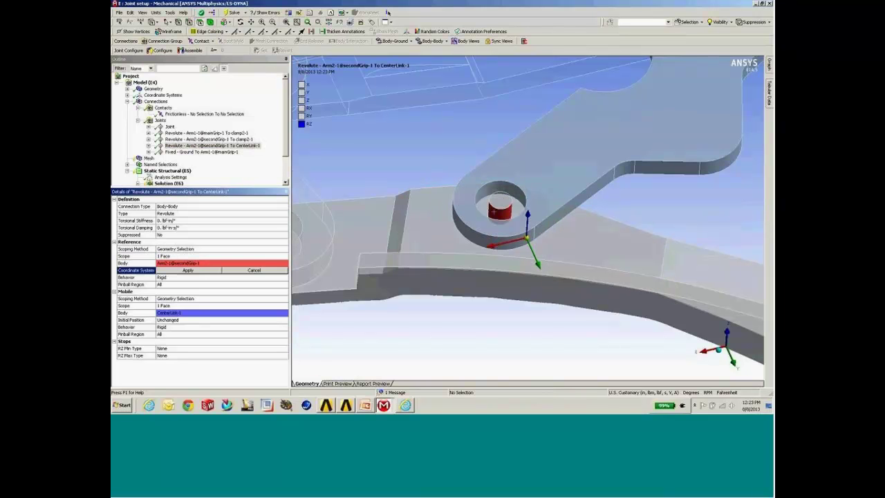
left_click(501, 200)
left_click(187, 270)
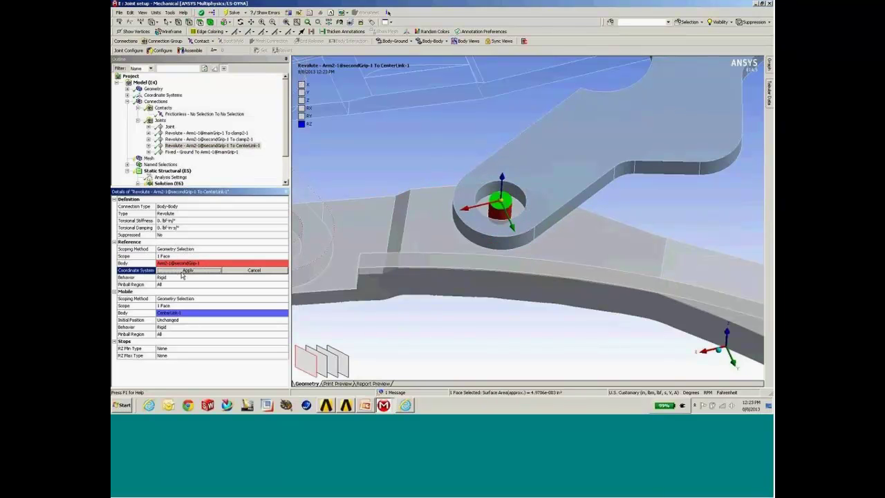
left_click(190, 307)
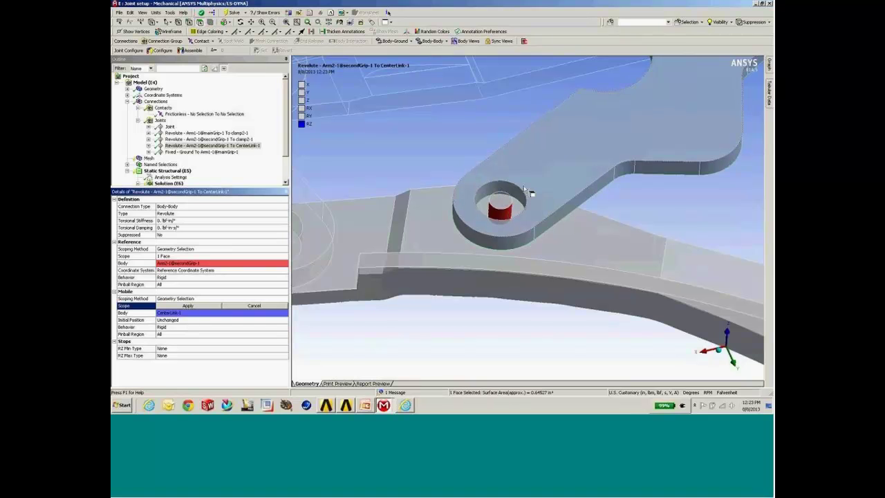
left_click(188, 305)
Step: Test the rotation of the revolute joint between the lower grip and centre link with Configure, and revert it to its original position
scroll(515, 198, "down", 3)
scroll(515, 197, "down", 6)
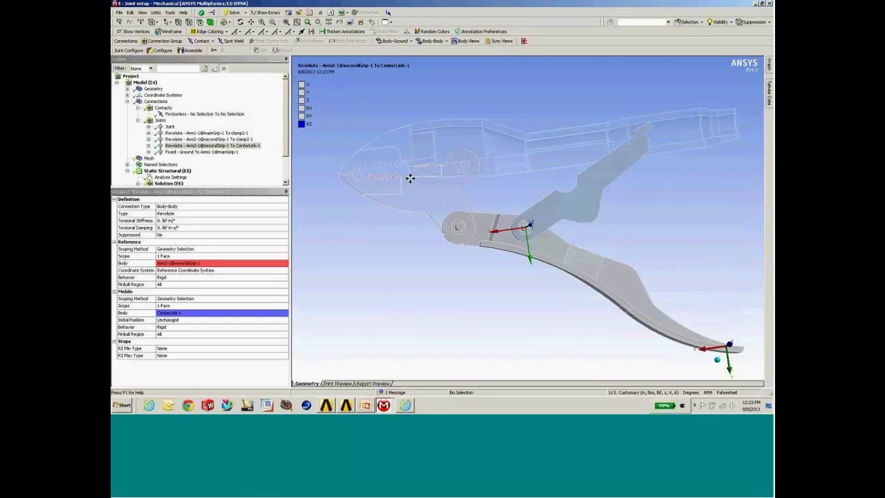
scroll(385, 166, "down", 2)
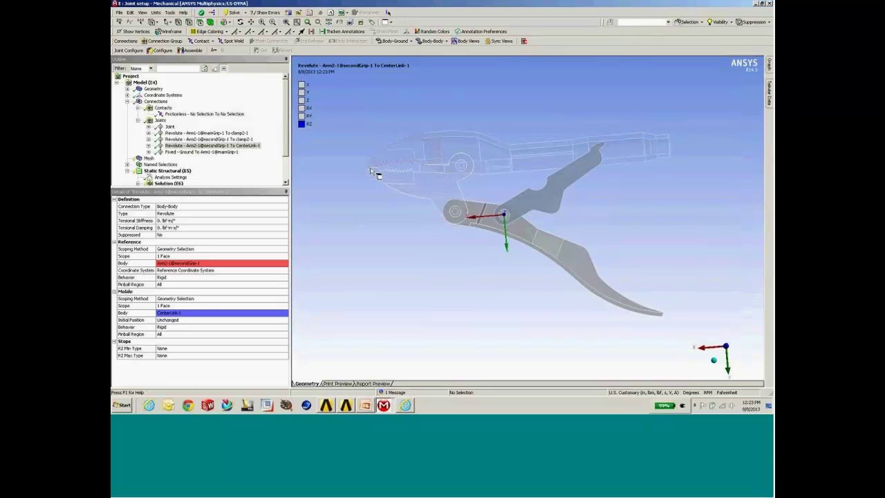
scroll(501, 208, "up", 3)
scroll(405, 171, "down", 2)
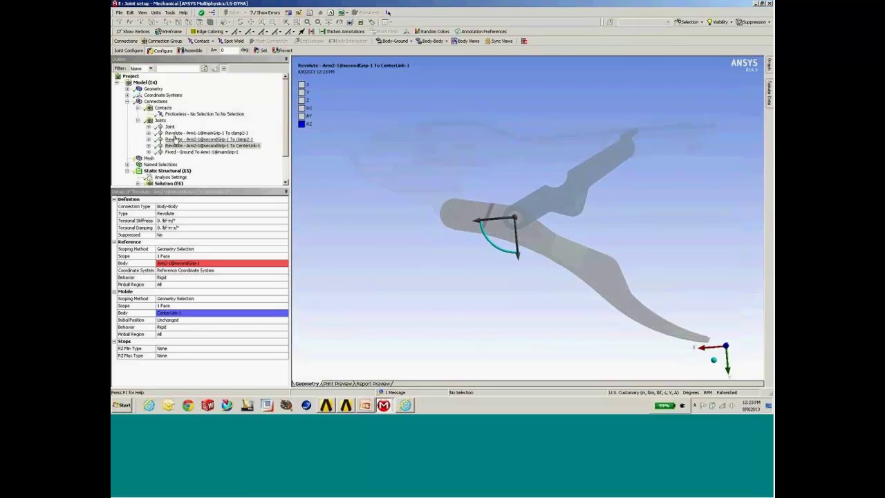
left_click(163, 52)
left_click_drag(463, 237, 448, 272)
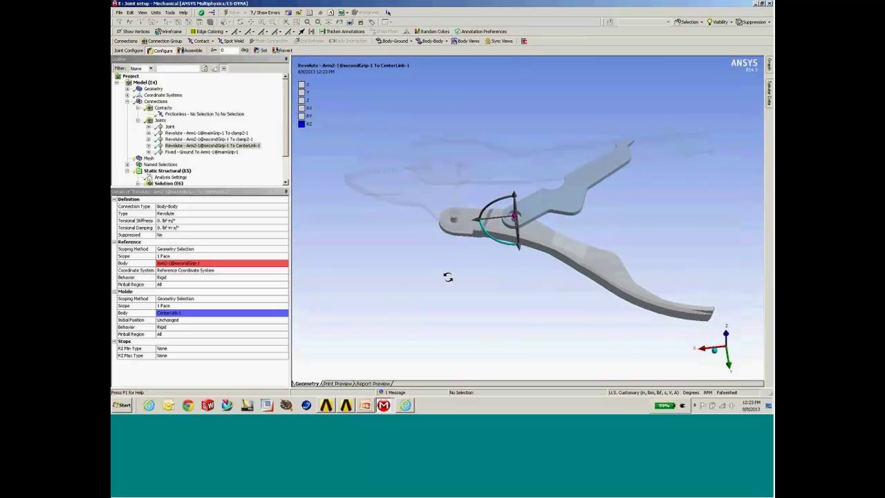
middle_click_drag(448, 272, 446, 280)
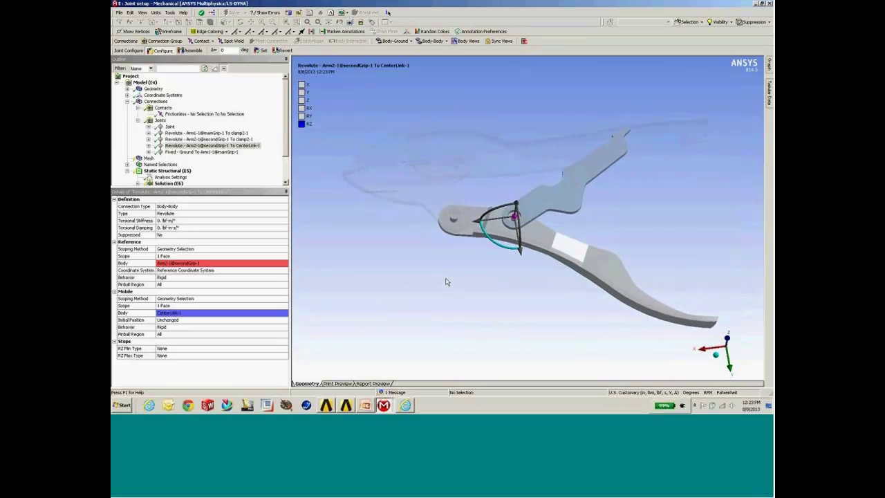
left_click_drag(496, 245, 485, 237)
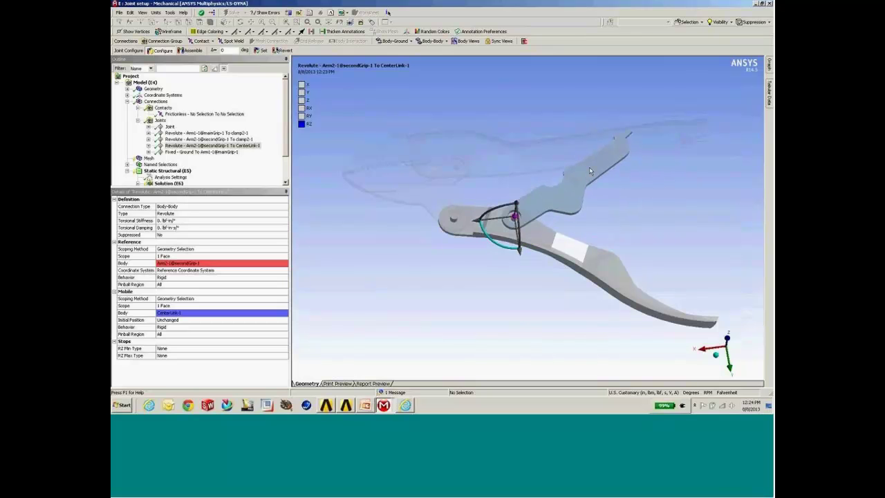
middle_click_drag(589, 167, 589, 192)
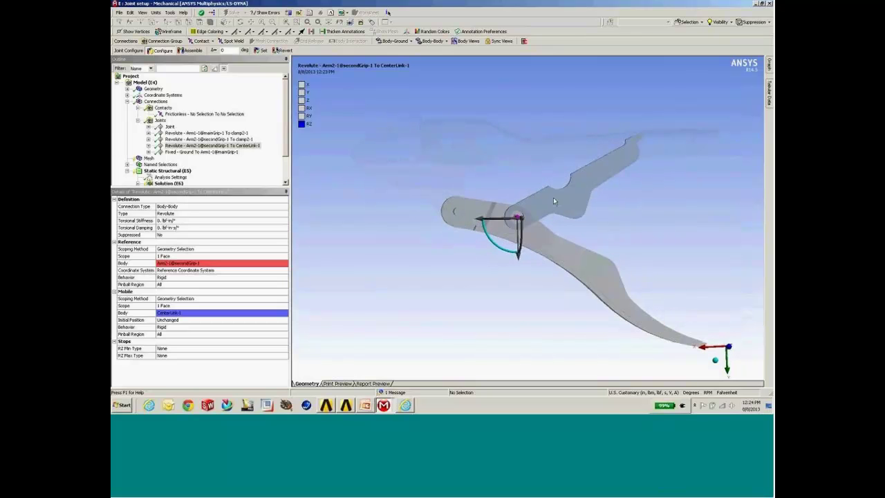
mouse_move(497, 246)
left_mouse_down()
mouse_move(505, 248)
mouse_move(499, 240)
left_mouse_up()
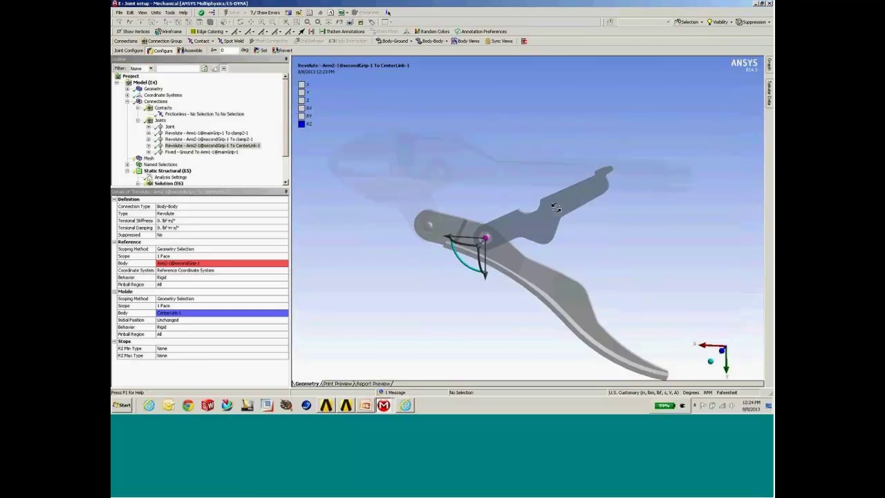
scroll(510, 232, "up", 5)
middle_click_drag(511, 232, 494, 238, "ctrl")
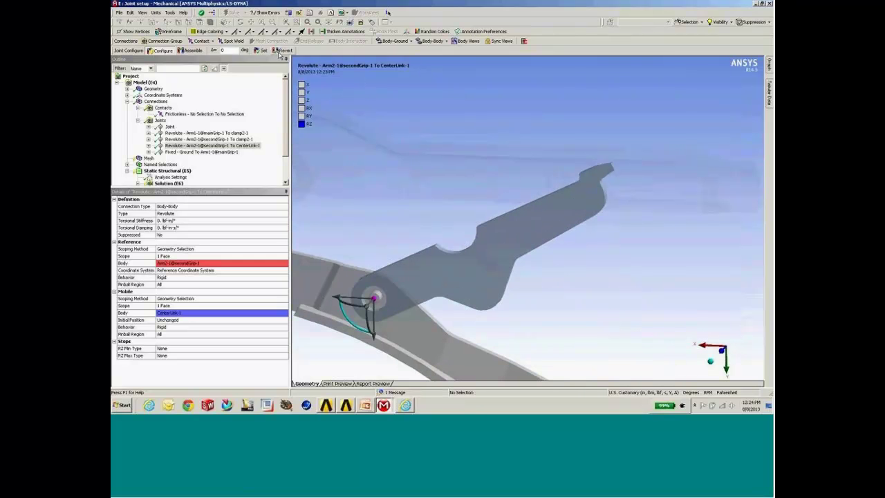
left_click(283, 51)
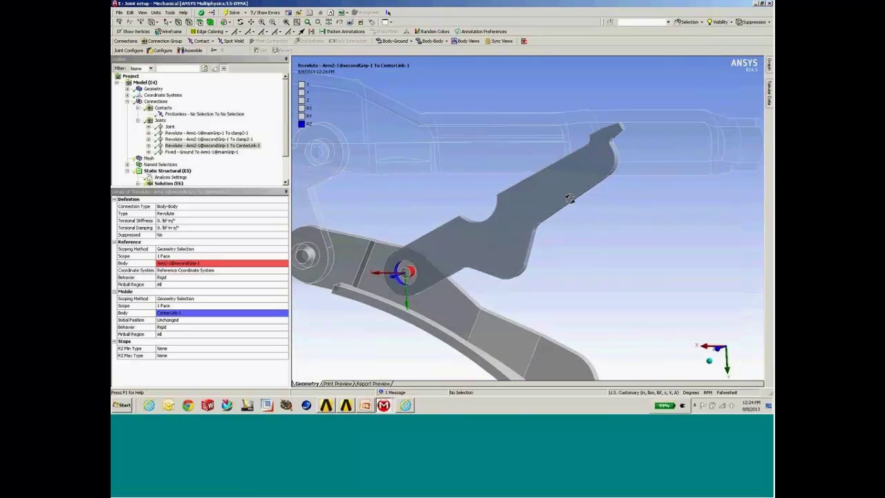
Step: Add a body-ground revolute joint on the short edge at the free tip of the centre link
scroll(568, 181, "up", 3)
scroll(568, 181, "up", 3)
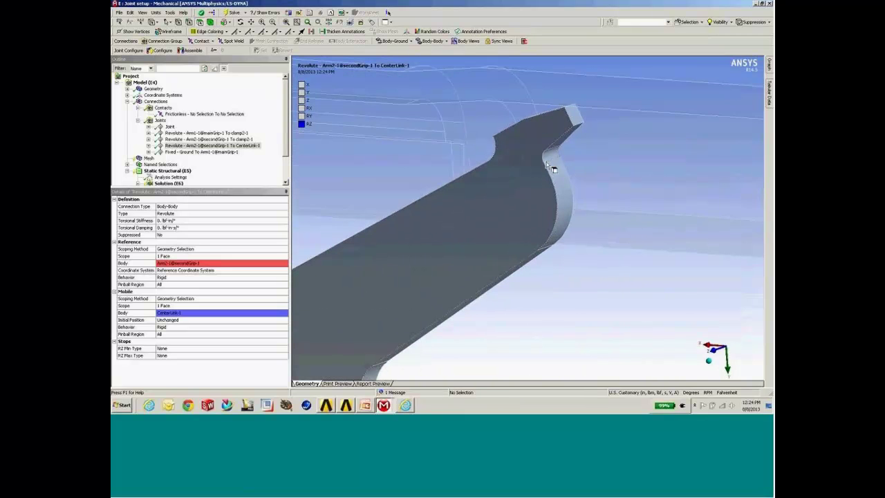
left_click(158, 121)
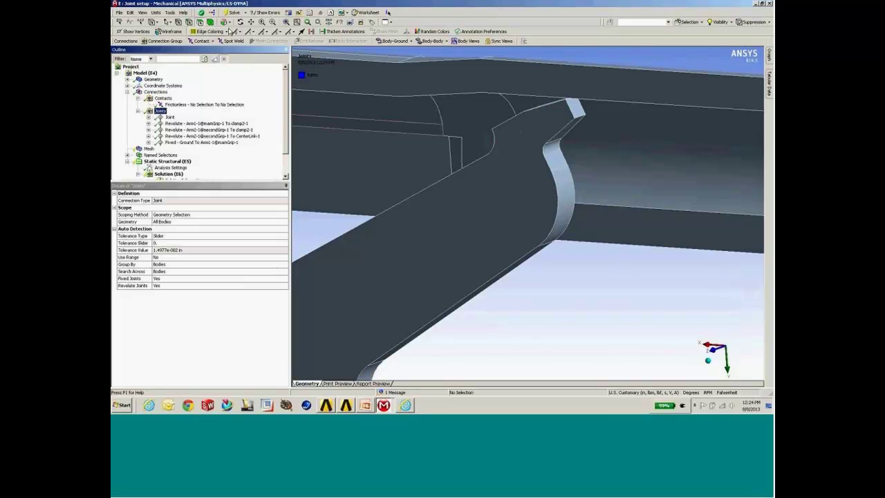
left_click(584, 117)
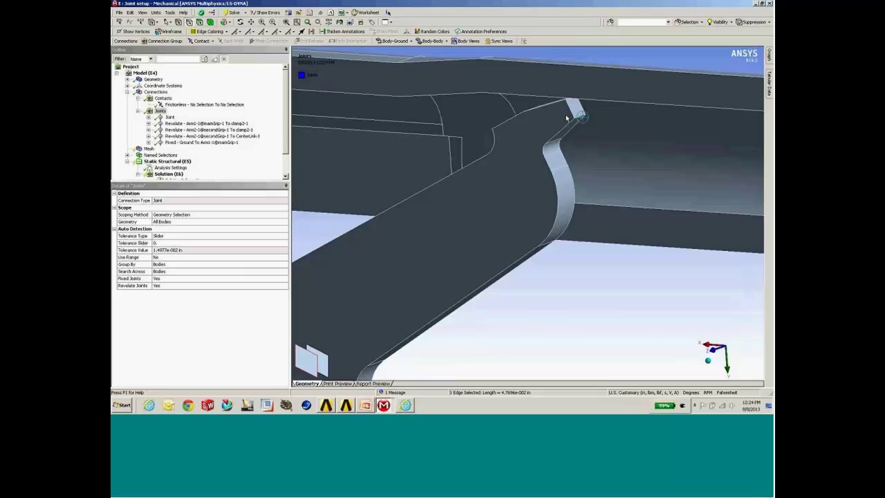
left_click(404, 46)
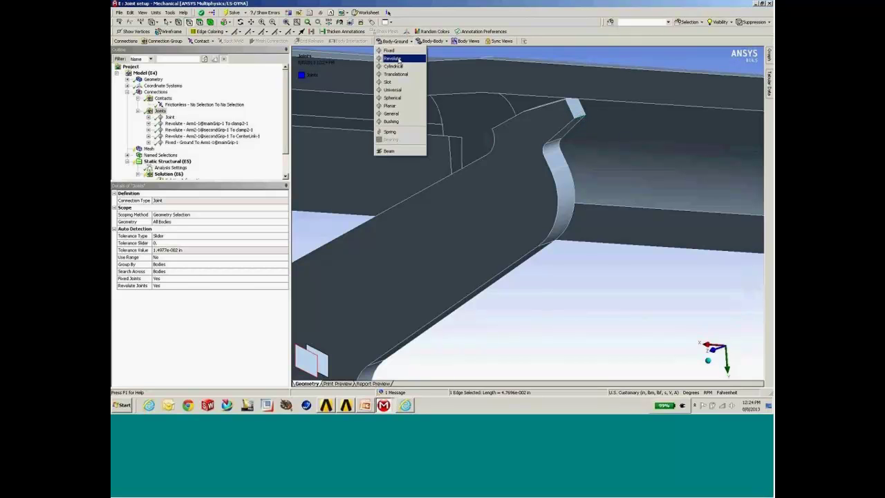
left_click(400, 60)
Step: Reorient the ground revolute joint's reference coordinate system at the centre link's tip, aligning its Y axis with global negative Y
middle_click_drag(473, 122, 439, 213)
scroll(439, 213, "up", 2)
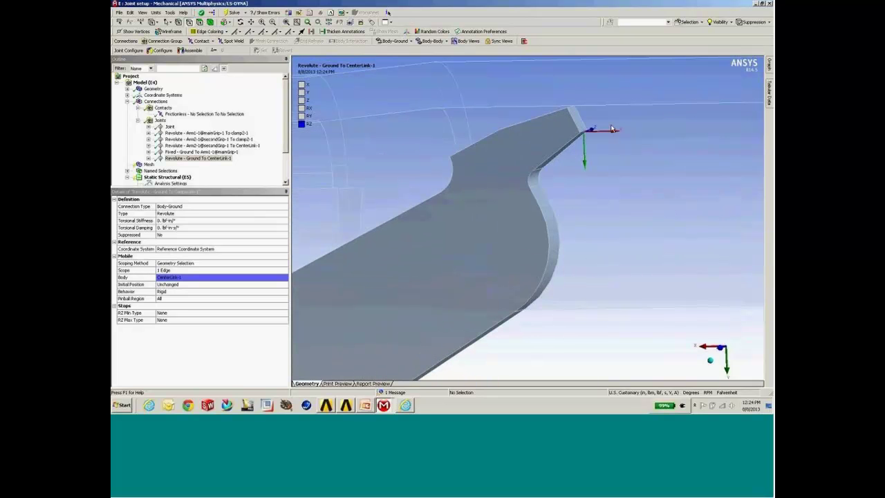
middle_click_drag(573, 154, 522, 187)
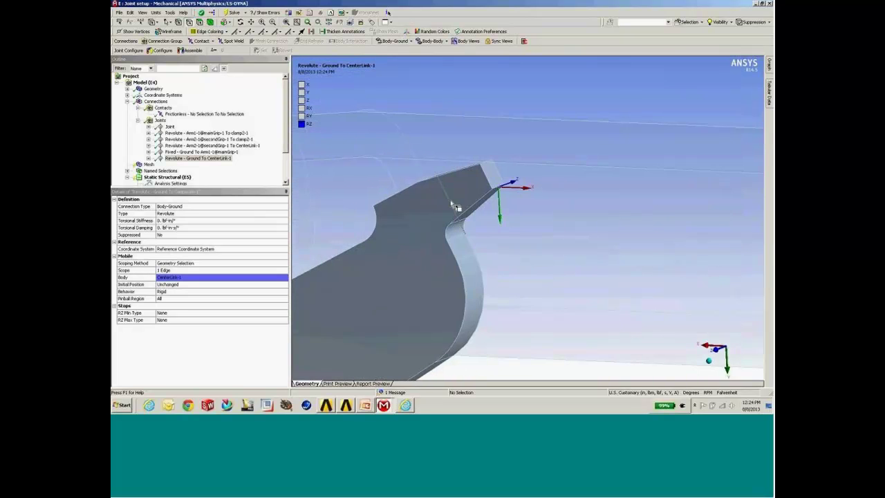
middle_click_drag(454, 205, 499, 197)
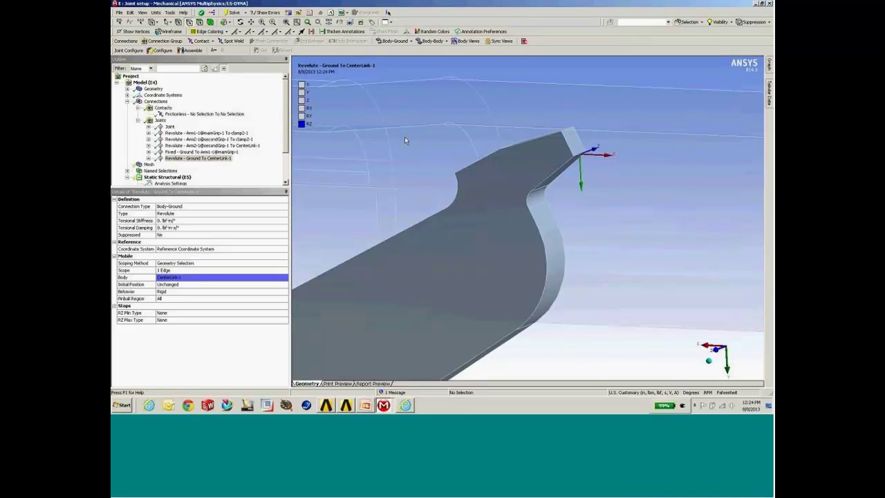
left_click(244, 249)
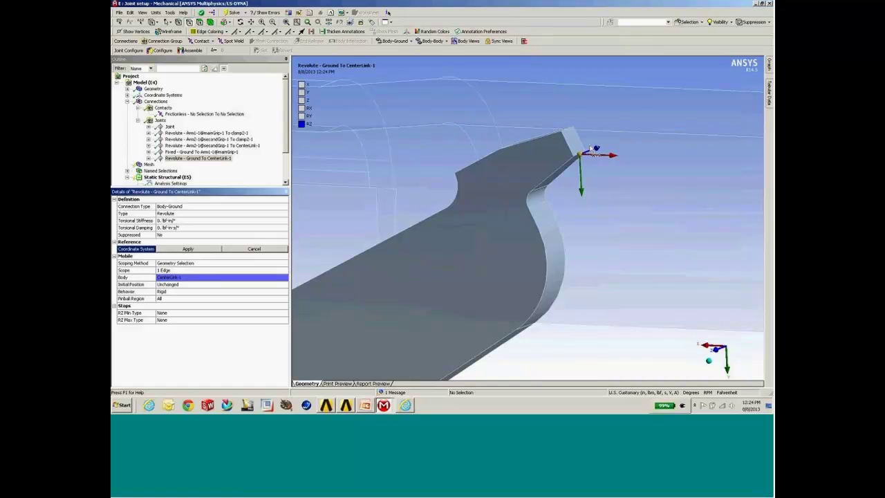
left_click(607, 162)
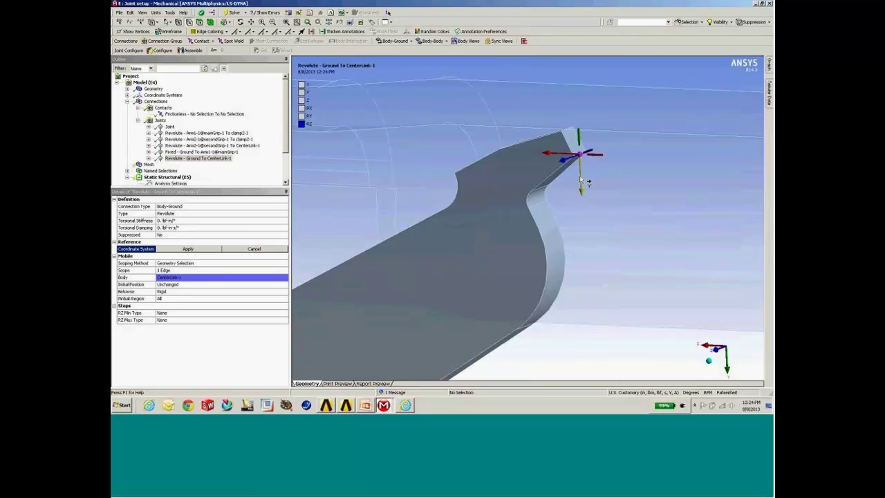
left_click(581, 141)
middle_click_drag(490, 183, 508, 160)
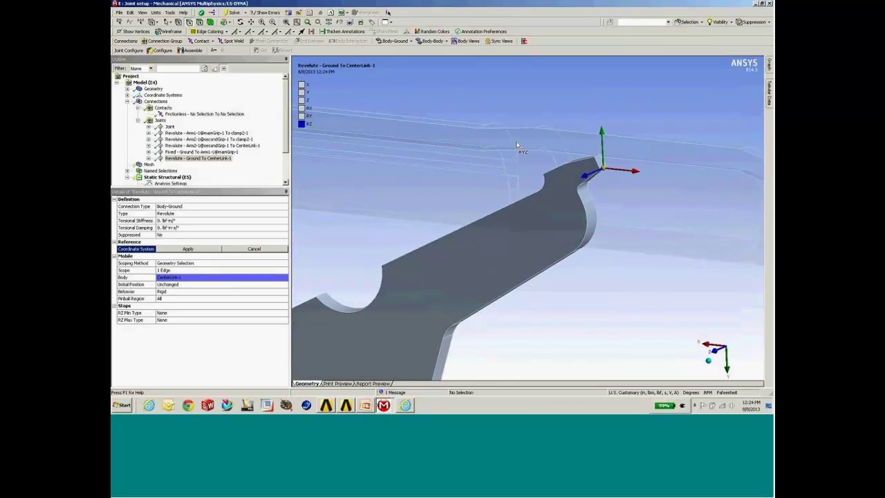
left_click(201, 250)
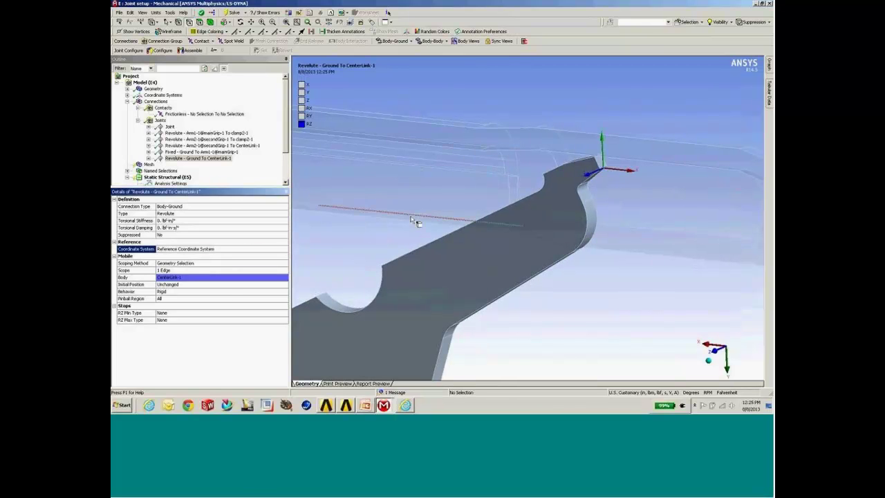
Step: Rotate the revolute joint between the lower grip and centre link back and forth with Configure, and restore its original position
scroll(496, 197, "down", 1)
middle_click_drag(417, 225, 530, 186, "ctrl")
scroll(496, 197, "down", 5)
left_click(174, 147)
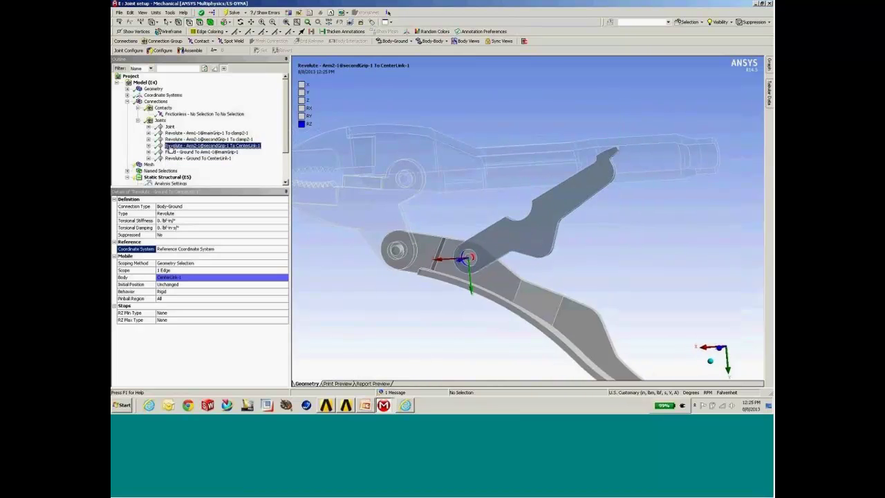
middle_click_drag(365, 186, 492, 173, "ctrl")
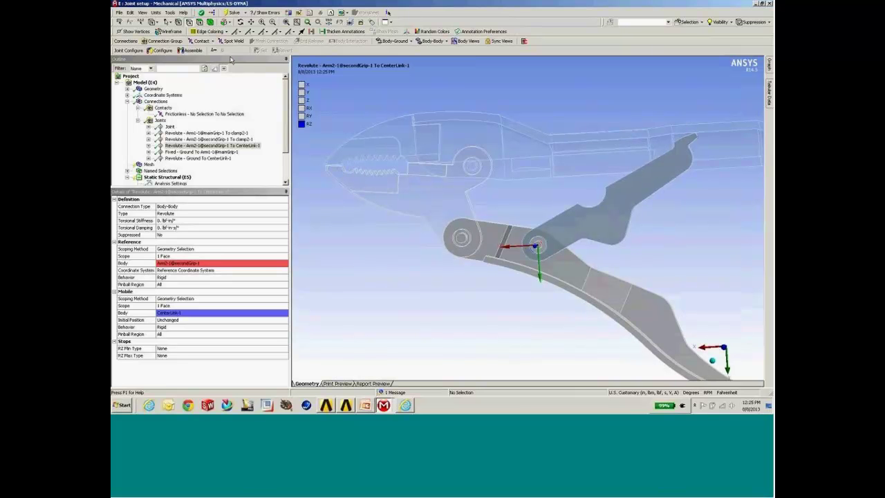
left_click(161, 51)
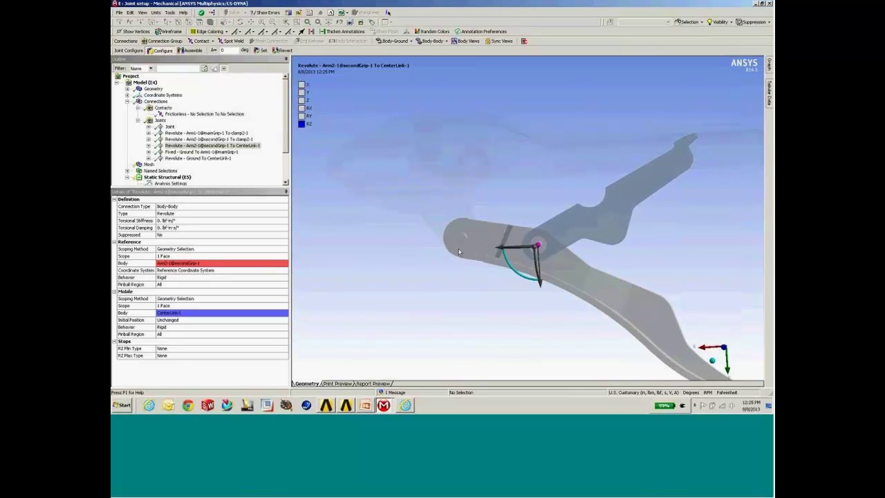
mouse_move(511, 269)
left_mouse_down()
mouse_move(538, 280)
mouse_move(523, 269)
left_mouse_up()
middle_click_drag(523, 269, 489, 261, "ctrl")
scroll(503, 264, "down", 3)
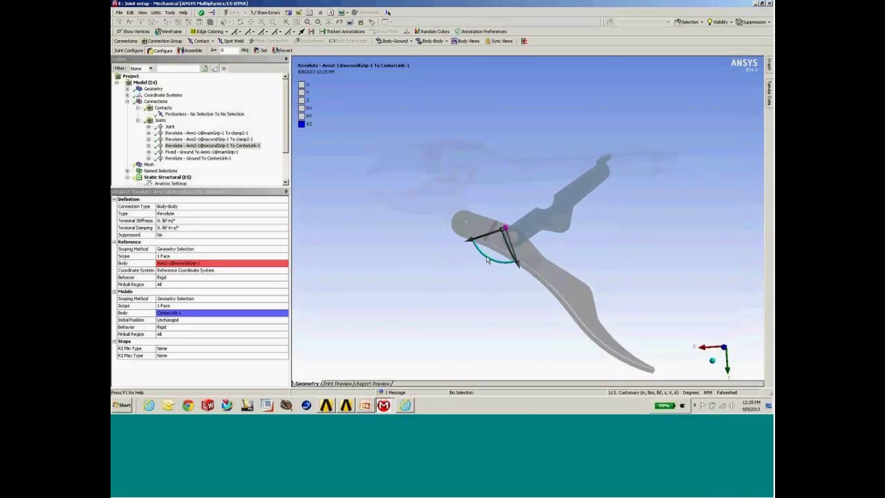
mouse_move(488, 259)
left_mouse_down()
mouse_move(482, 252)
mouse_move(495, 257)
mouse_move(485, 246)
mouse_move(499, 256)
mouse_move(486, 247)
mouse_move(498, 260)
mouse_move(481, 254)
left_mouse_up()
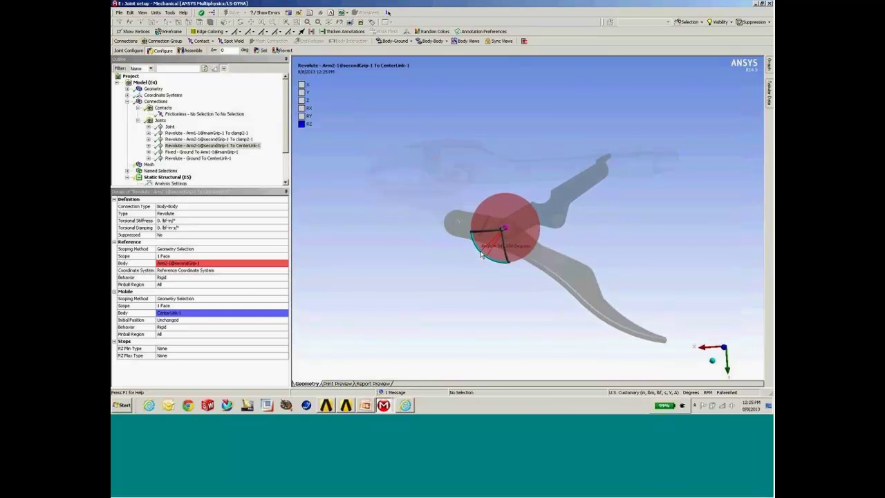
left_click_drag(481, 254, 482, 275)
middle_click_drag(454, 301, 467, 291)
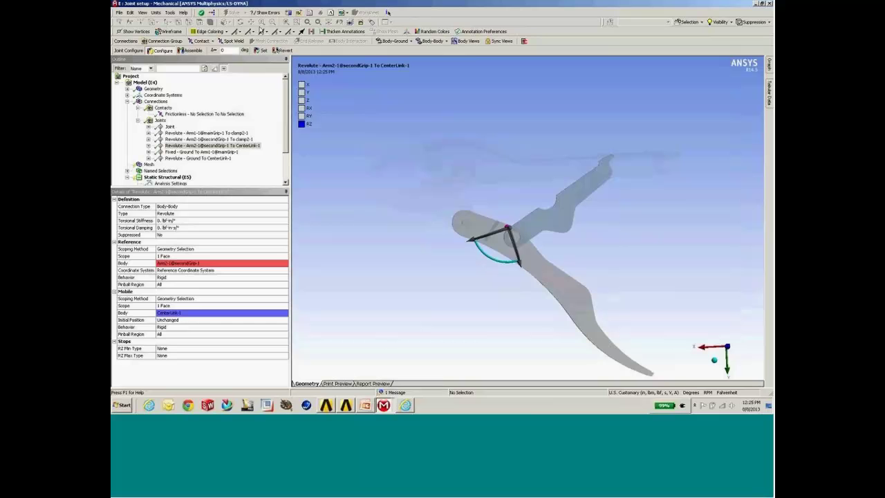
left_click(264, 52)
Step: Suppress the revolute joint between ground and the centre link
scroll(446, 221, "up", 3)
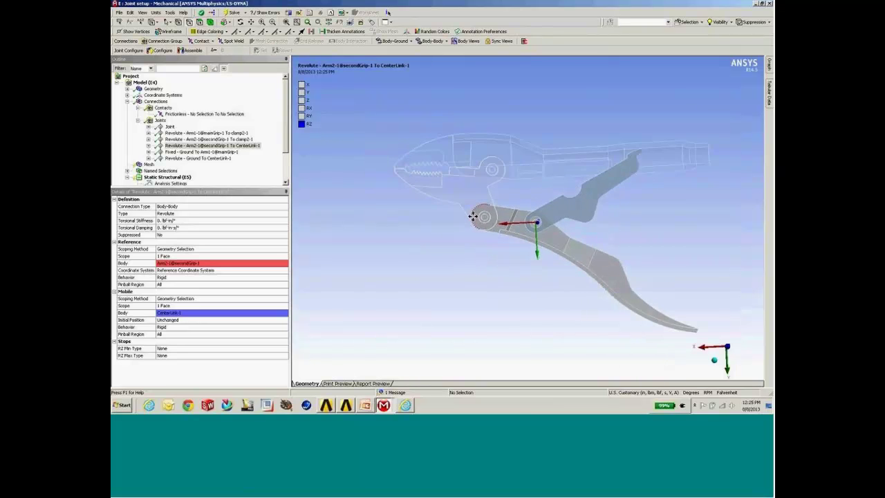
left_click_drag(458, 220, 498, 233)
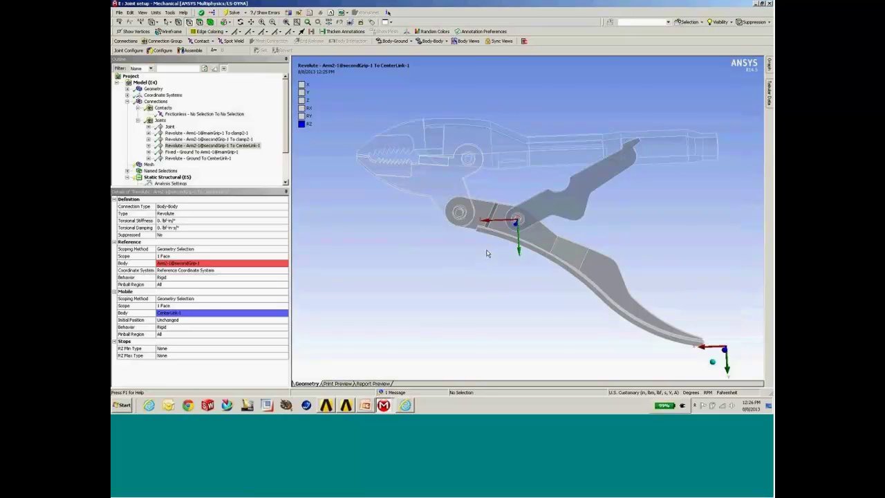
scroll(482, 247, "down", 2)
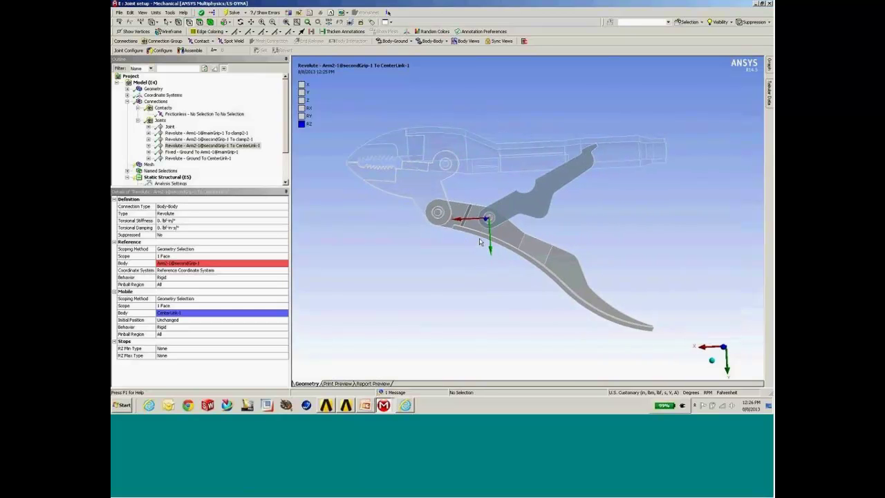
left_click(178, 158)
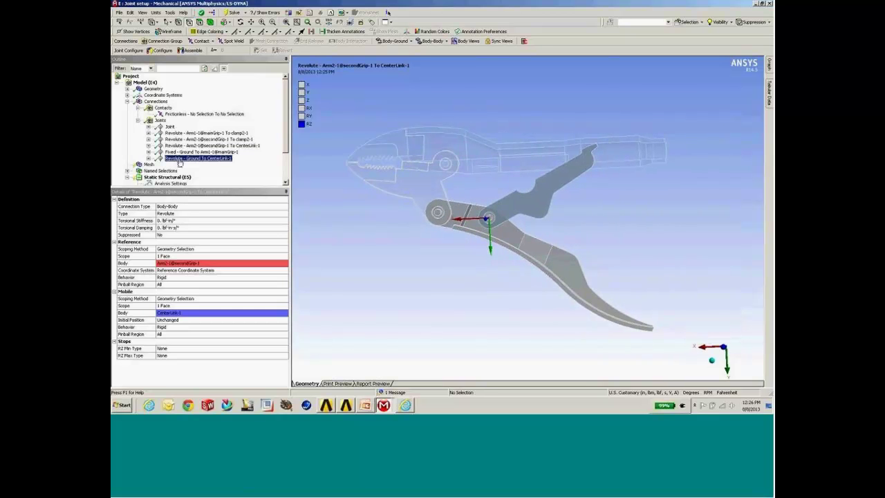
scroll(497, 197, "up", 2)
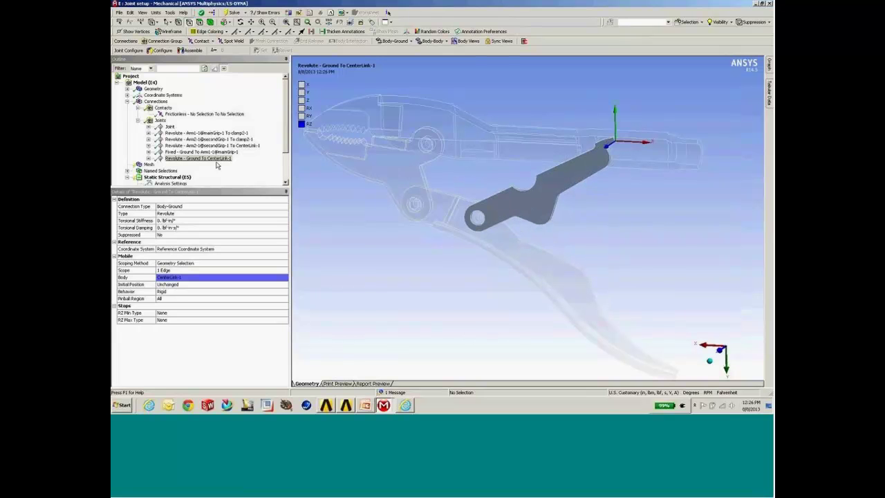
right_click(217, 158)
left_click(233, 174)
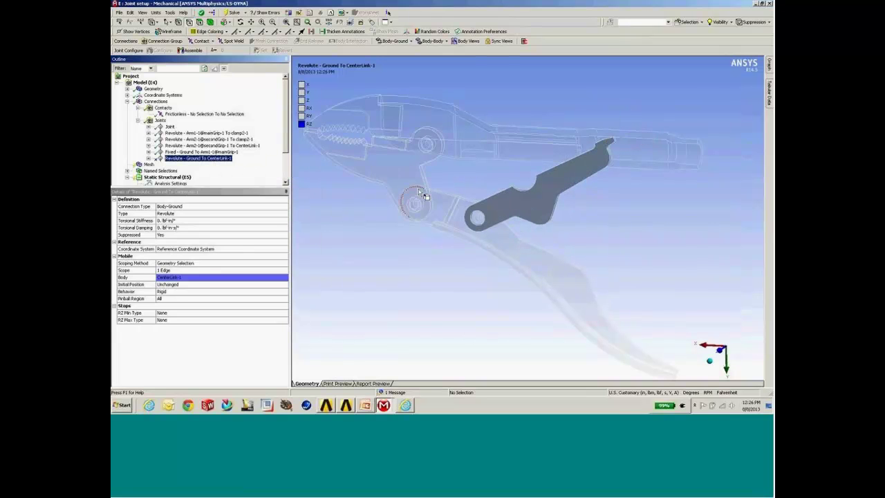
Step: Add a body-ground translational joint on the short edge at the centre link's free tip
scroll(479, 235, "up", 2)
scroll(481, 233, "up", 5)
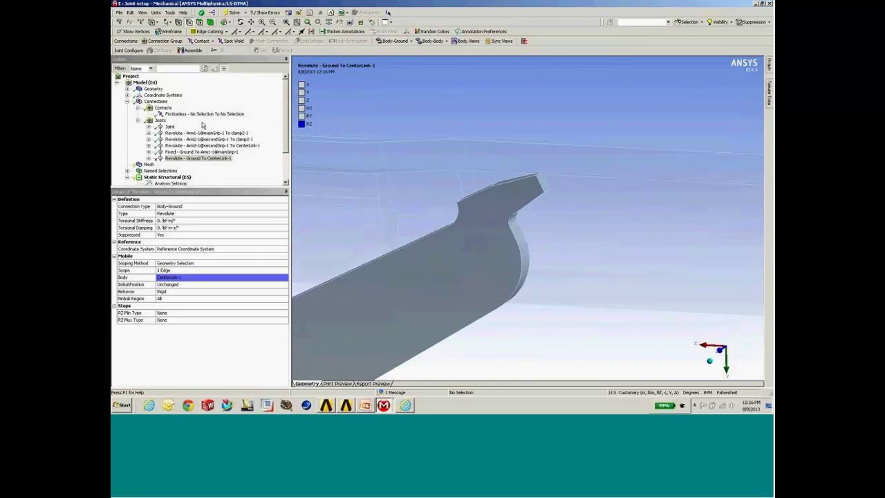
left_click(160, 121)
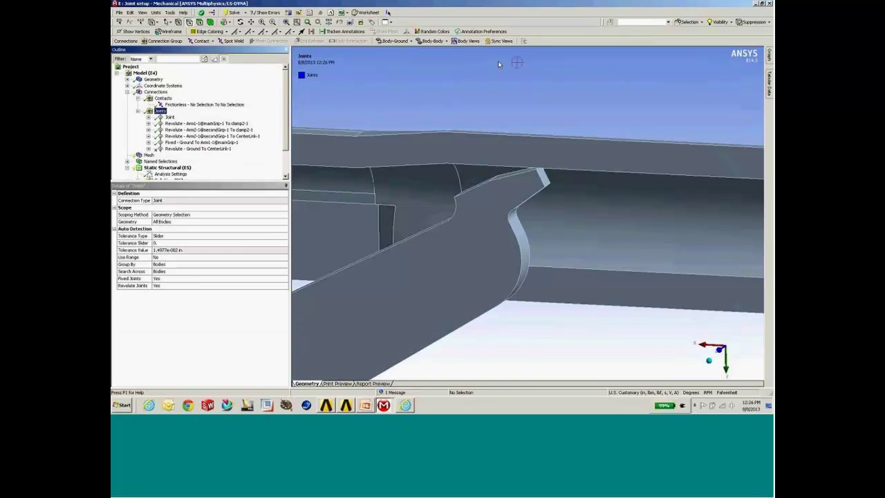
left_click(548, 185)
middle_click_drag(510, 203, 377, 62)
left_click(392, 41)
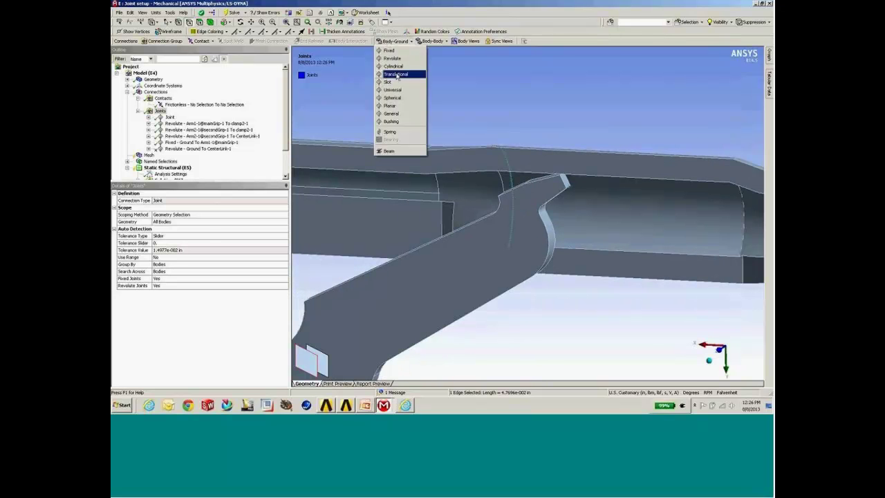
left_click(398, 74)
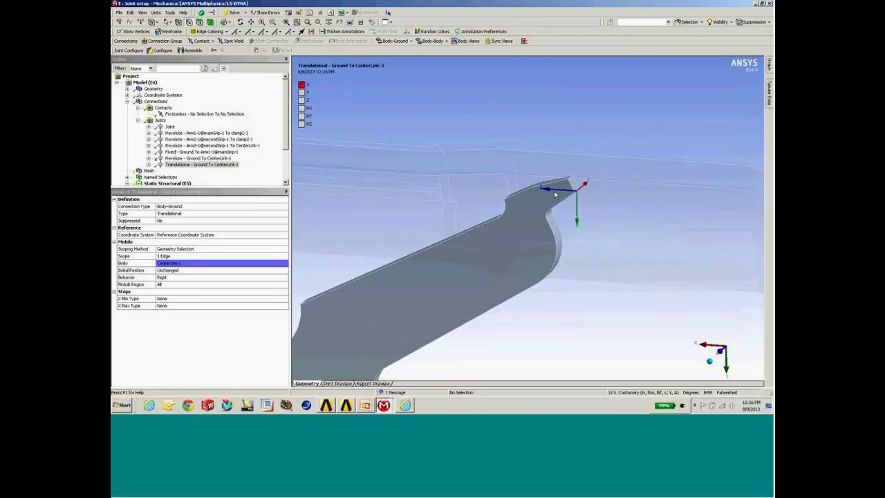
Step: Reorient the translational joint's reference coordinate system so its X axis runs along the upper grip, away from the jaws
left_click(193, 235)
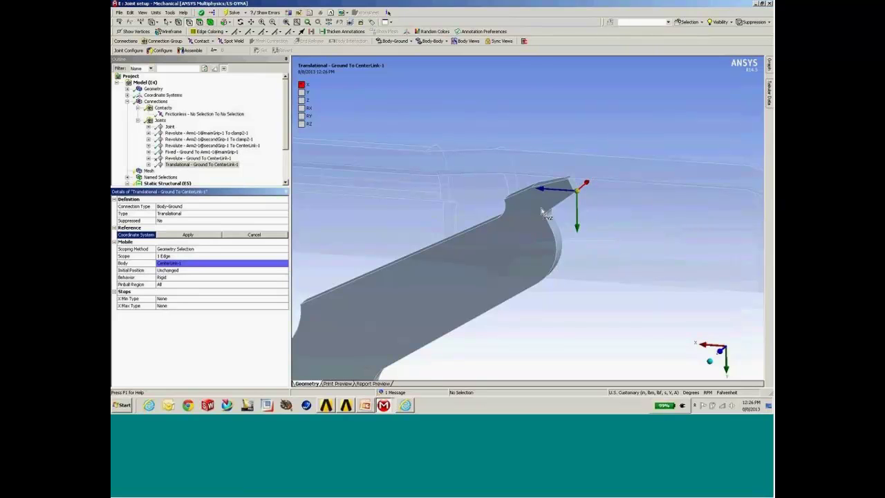
left_click(586, 189)
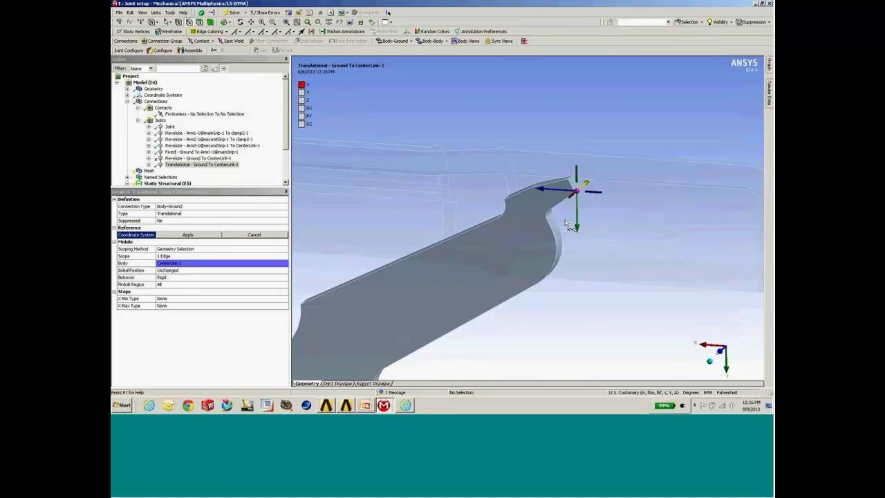
left_click(596, 195)
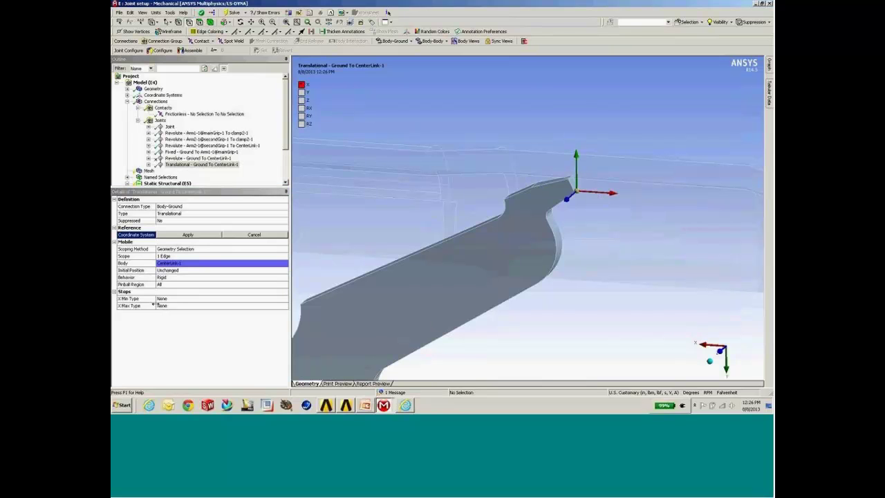
left_click(187, 235)
Step: Test the centre link's sliding along the translational joint with Configure, and revert it to its original position
middle_click_drag(405, 243, 480, 220)
scroll(513, 235, "down", 3)
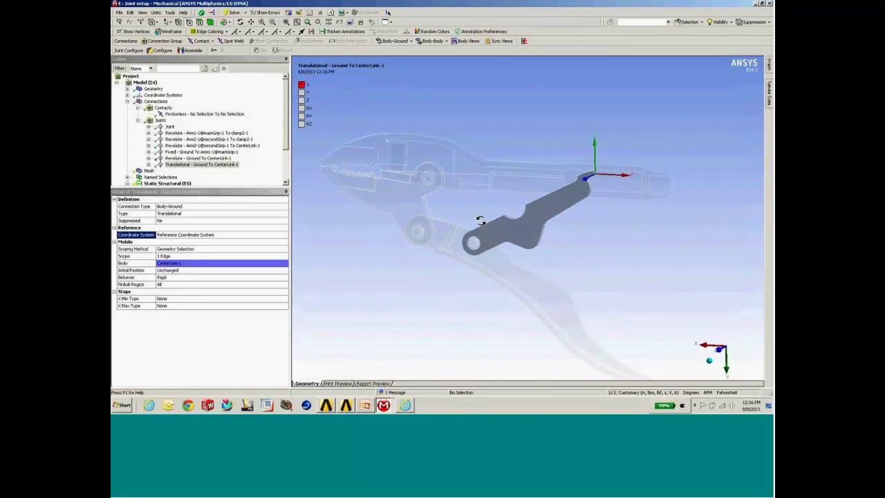
left_click(164, 50)
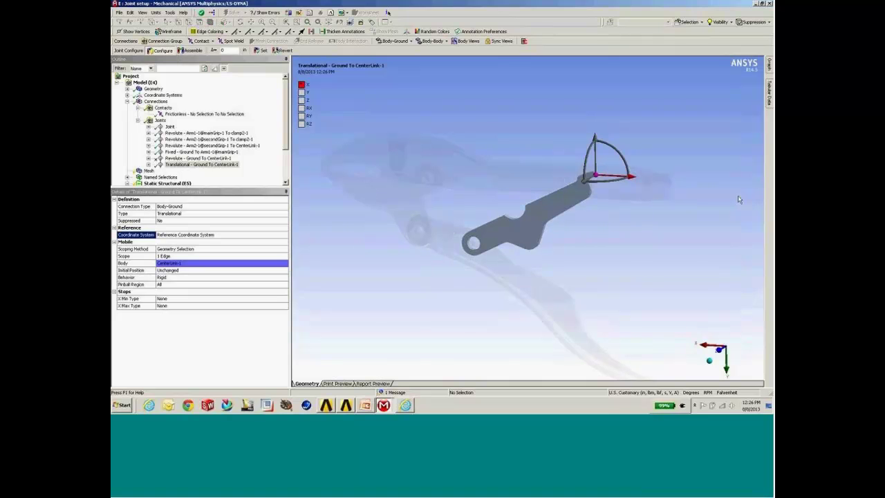
mouse_move(608, 177)
left_mouse_down()
mouse_move(619, 180)
mouse_move(595, 181)
left_mouse_up()
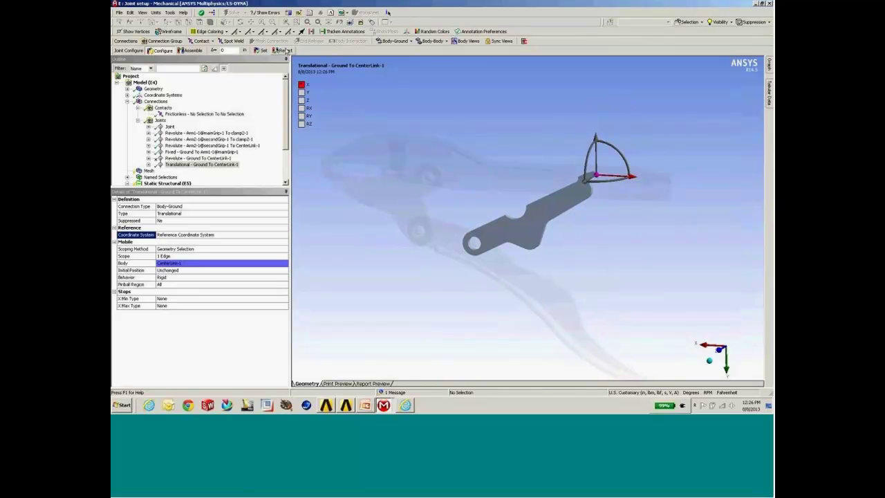
left_click(286, 51)
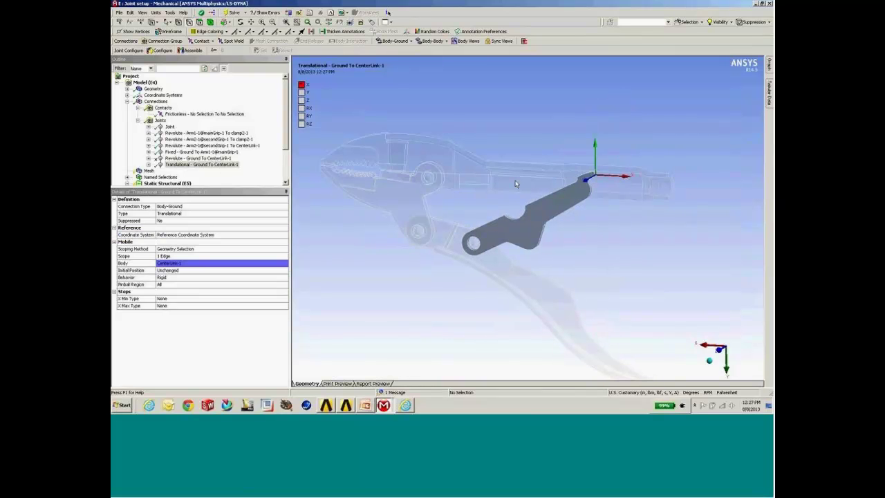
Step: Set the translational joint's X maximum type to Stop with a limit of 0.1 in
scroll(515, 183, "up", 2)
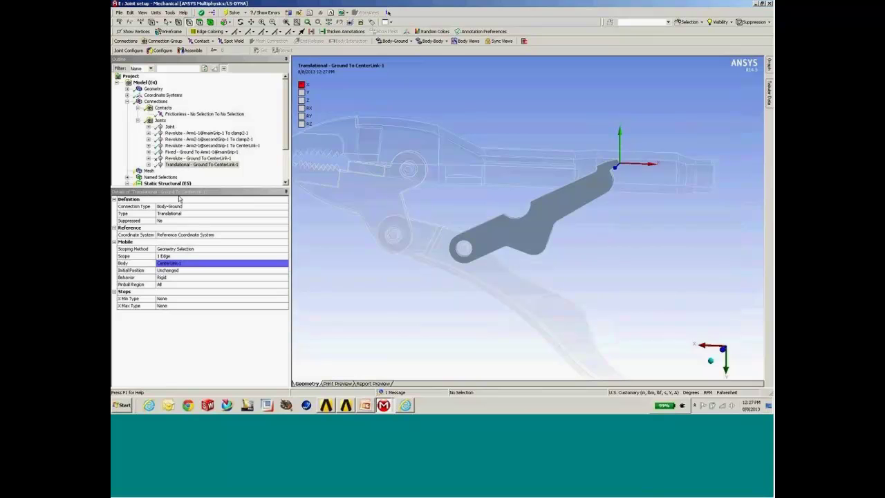
scroll(415, 211, "up", 1)
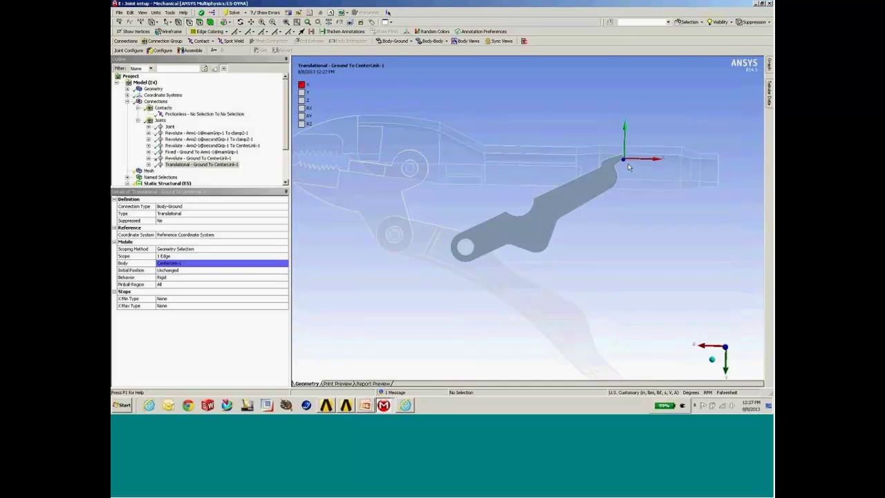
middle_click_drag(583, 189, 571, 190)
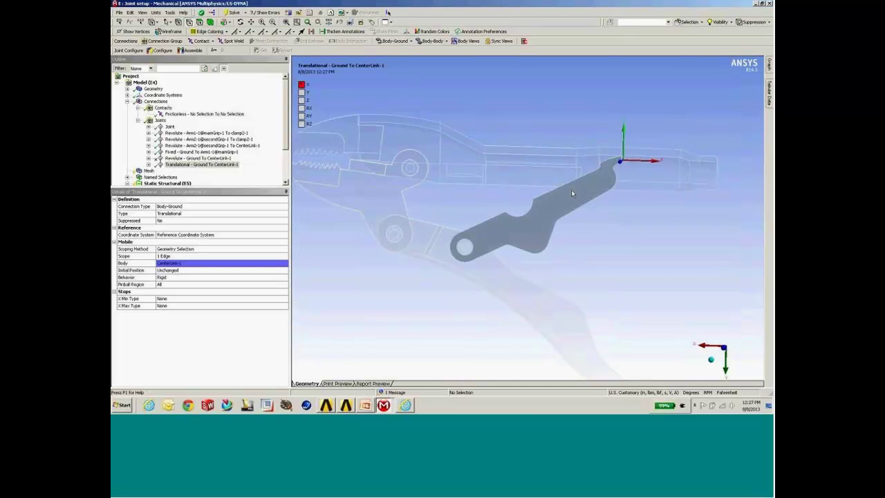
scroll(571, 189, "down", 1)
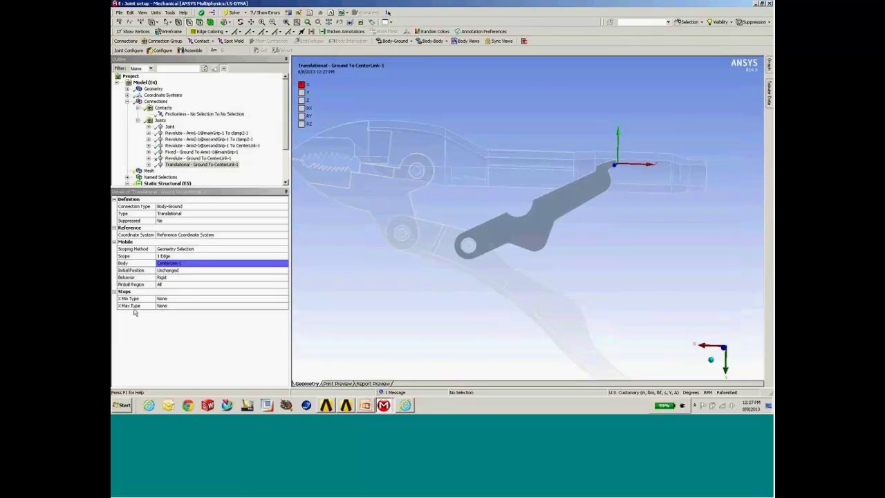
left_click(189, 307)
left_click(285, 306)
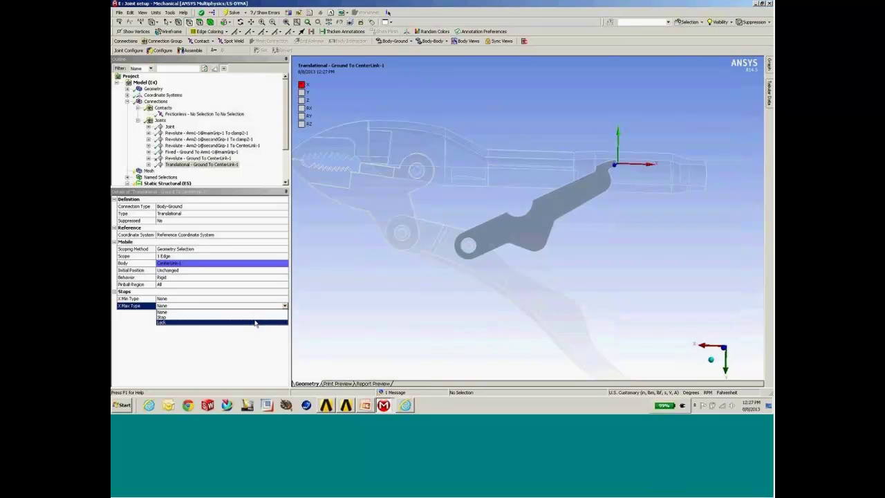
left_click(172, 318)
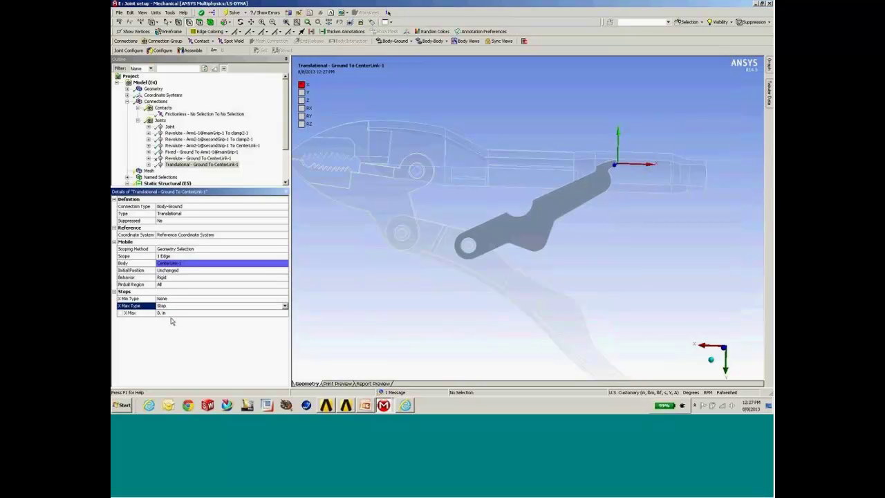
left_click(185, 312)
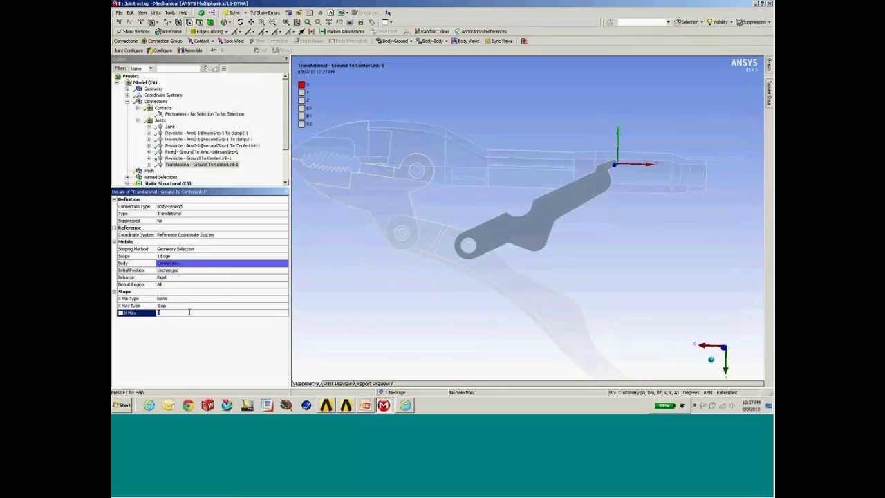
type("0.1")
key("Return")
left_click(182, 305)
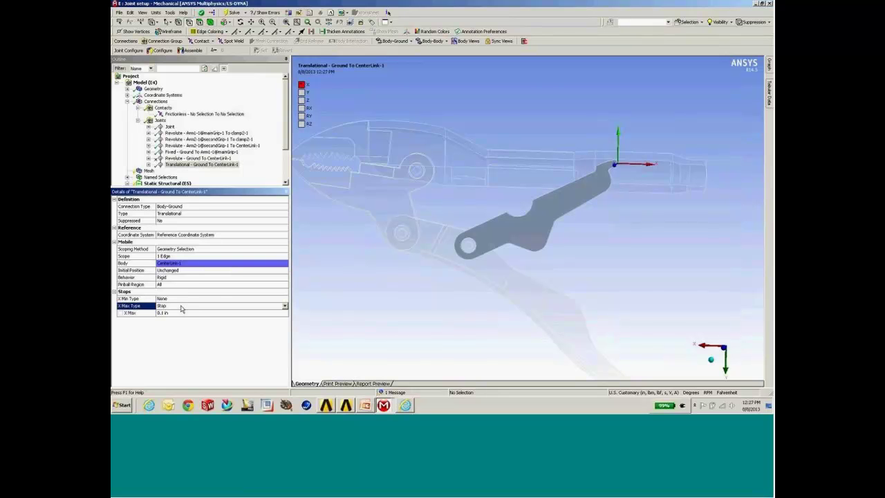
left_click(285, 305)
Step: Set the translational joint's X minimum type to Stop with a limit of -0.05 in
left_click(223, 298)
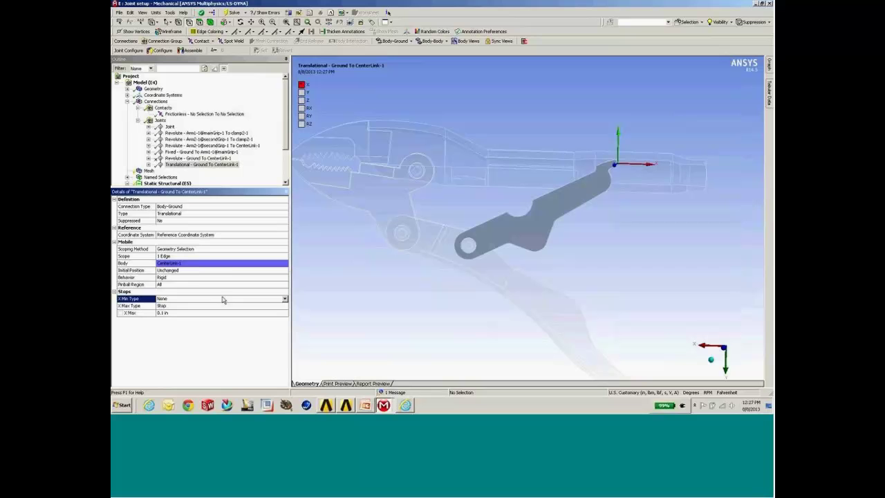
left_click(284, 298)
left_click(185, 311)
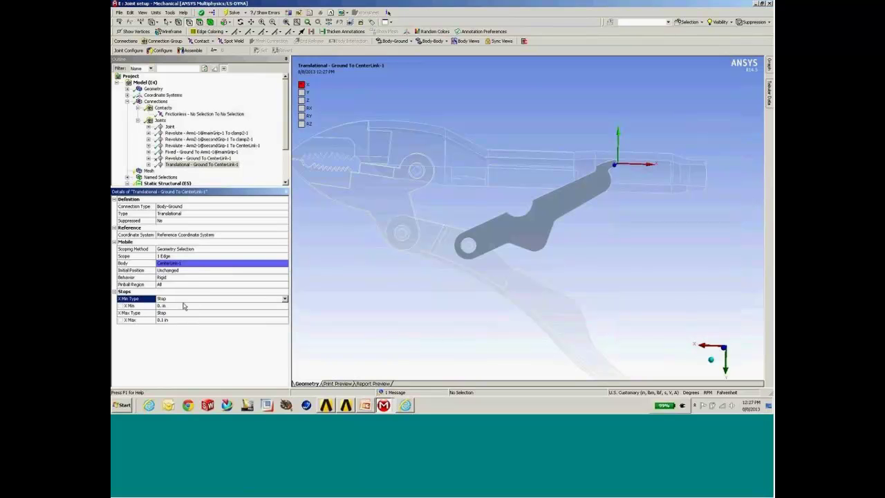
left_click(184, 305)
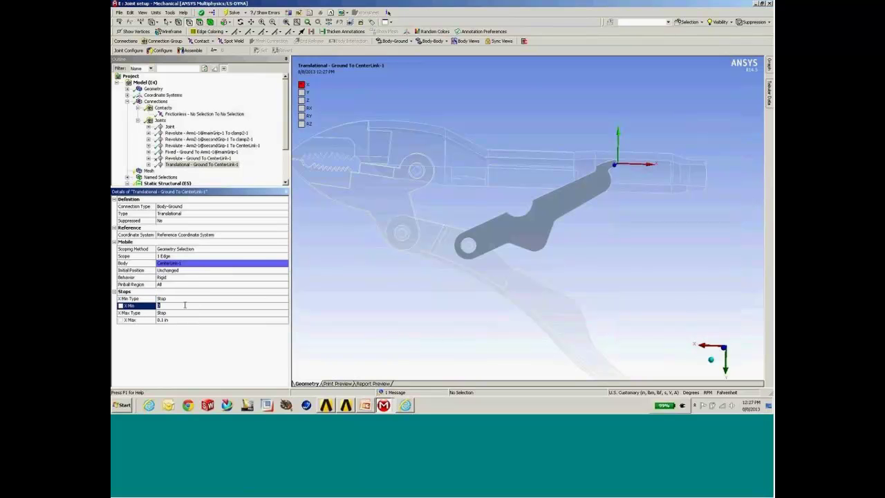
type("-")
key("BackSpace")
type(".05")
key("Return")
Step: Test the centre link's sliding against the translational joint's stops with Configure
middle_click_drag(504, 255, 502, 258)
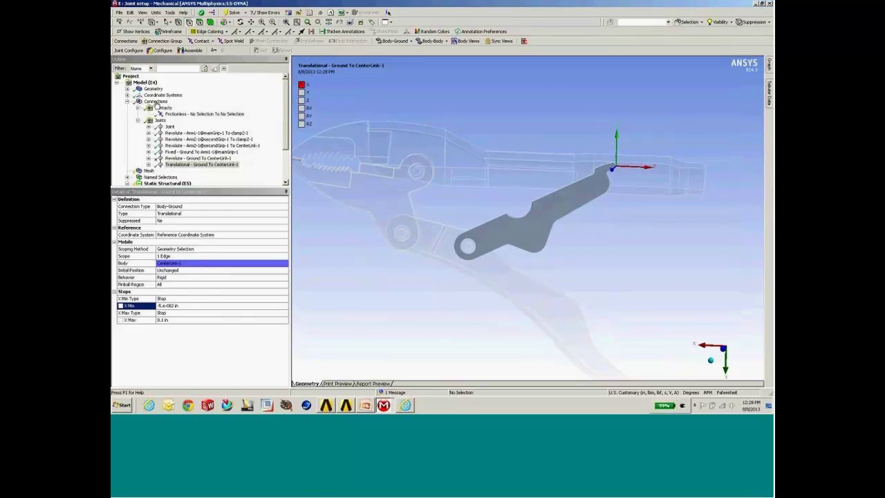
left_click(162, 51)
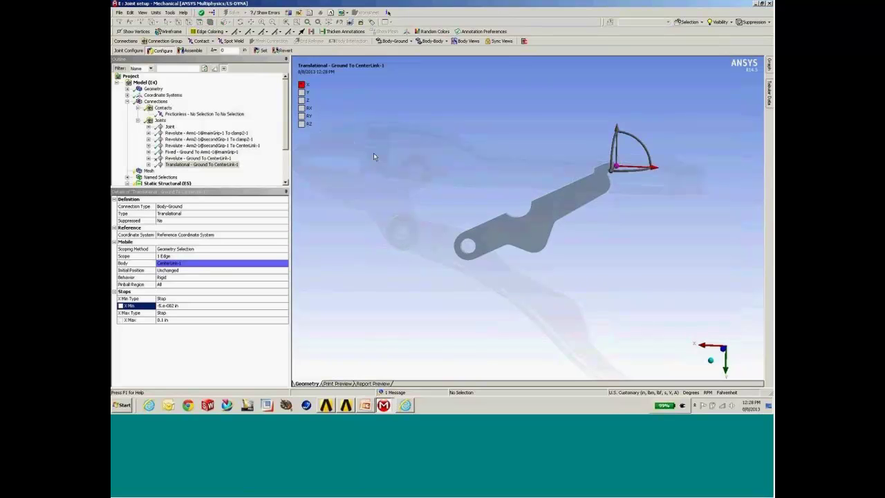
left_click_drag(634, 169, 653, 170)
middle_click_drag(555, 166, 562, 201)
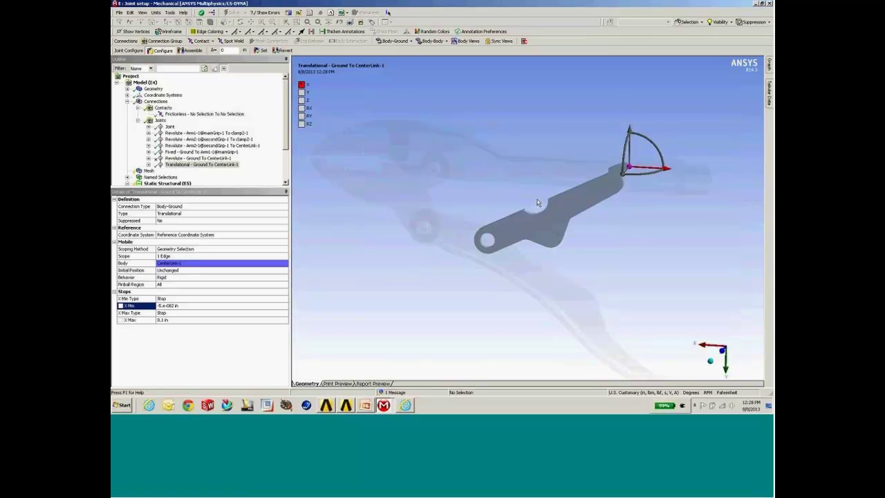
Step: Examine the stop type options for the translational joint's X maximum, keeping Stop selected
left_click(210, 315)
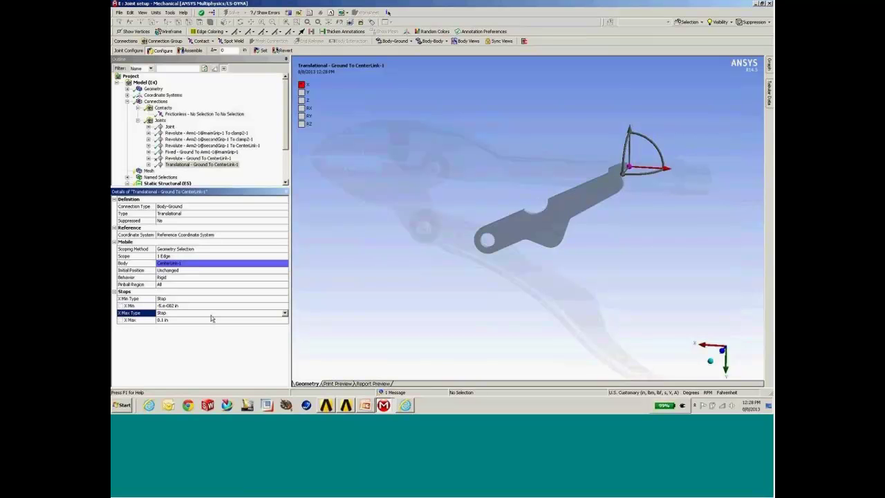
left_click(284, 313)
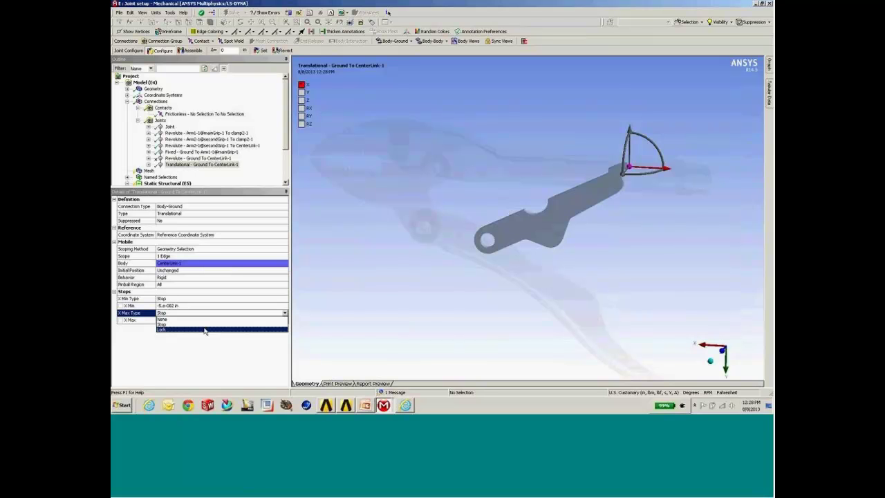
left_click(212, 324)
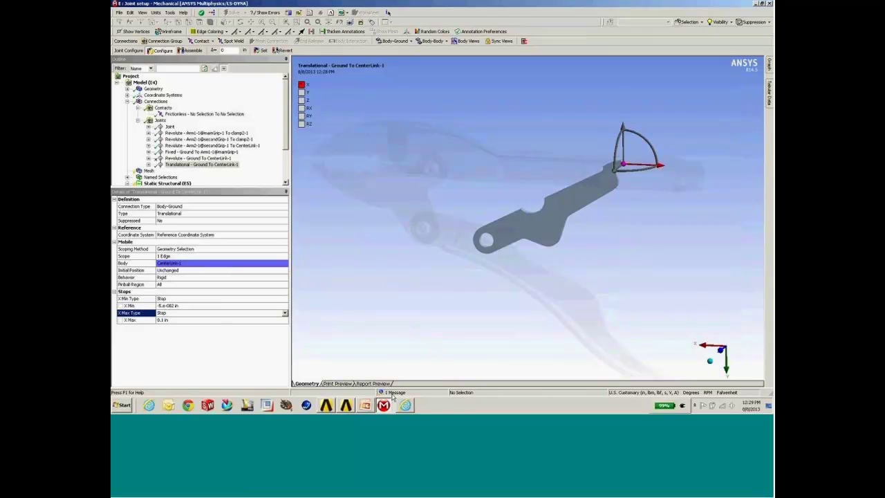
mouse_move(455, 240)
middle_mouse_down()
mouse_move(474, 222)
mouse_move(443, 237)
mouse_move(491, 196)
mouse_move(456, 236)
middle_mouse_up()
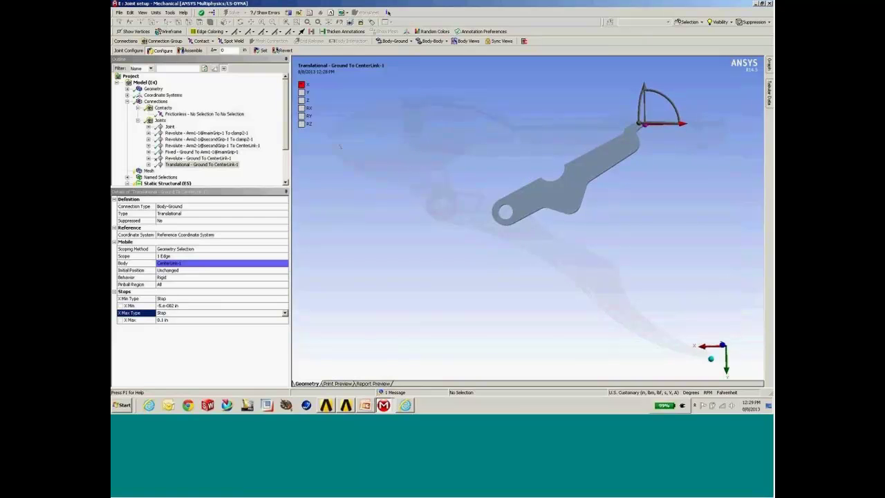
Step: Unsuppress the revolute joint between ground and the centre link and suppress the translational joint in its place
left_click(186, 159)
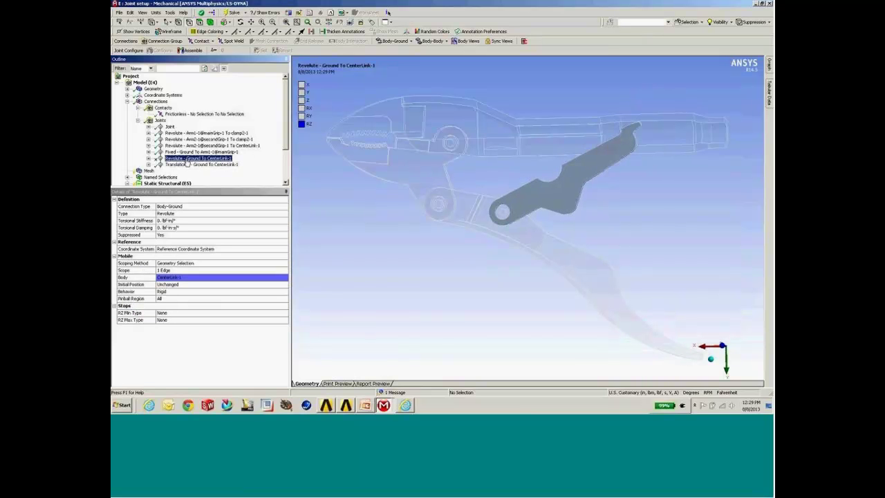
right_click(186, 163)
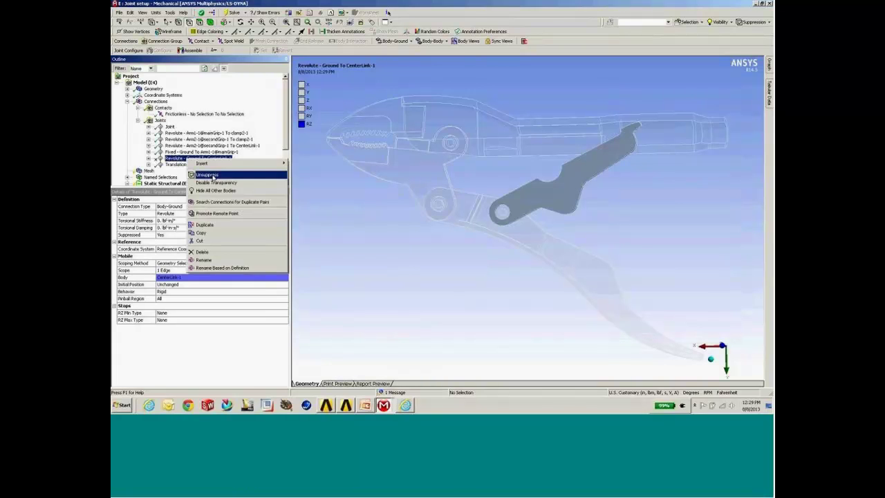
left_click(213, 176)
right_click(197, 164)
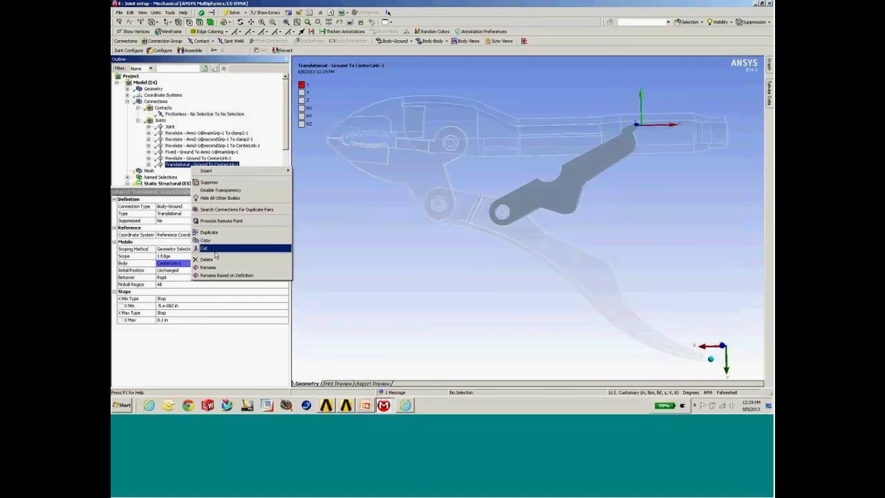
left_click(209, 182)
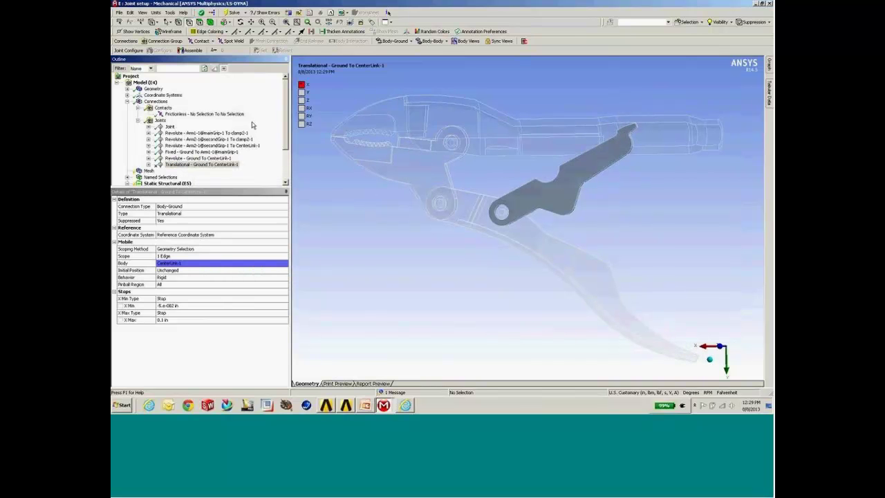
Step: Generate the Joint DOF Checker and Connection Matrix in the Joints worksheet, leaving Joint Information off, and hide the preferences
left_click(156, 103)
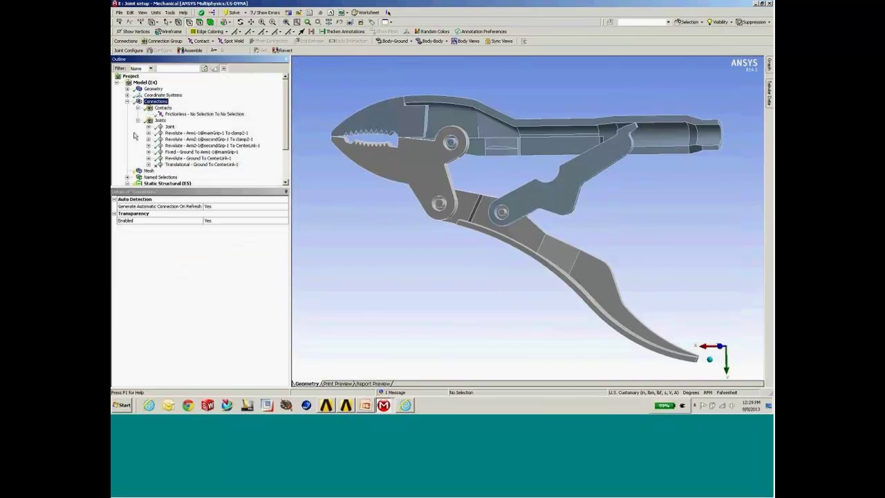
left_click(159, 121)
left_click(367, 13)
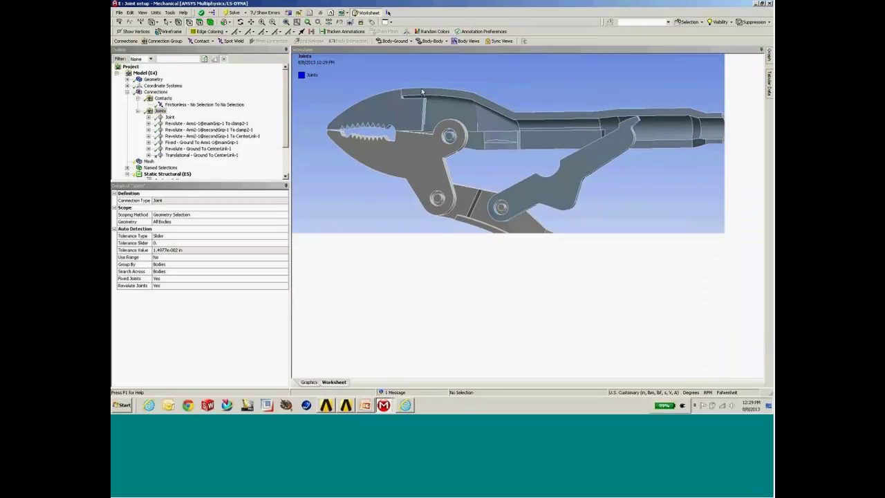
left_click(505, 84)
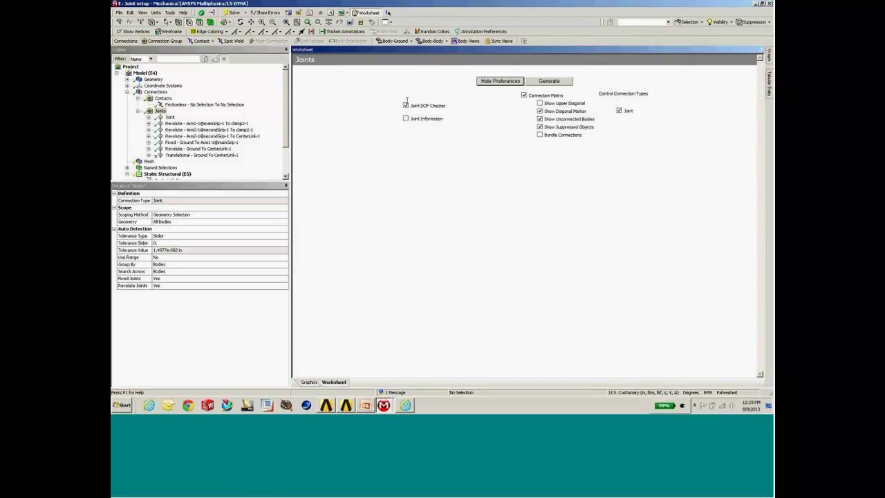
left_click(406, 119)
left_click(406, 119)
left_click(549, 81)
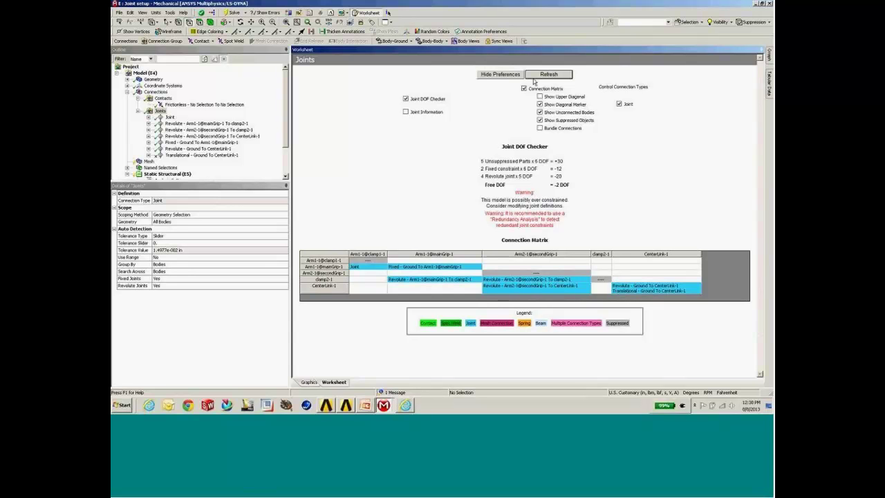
left_click(513, 76)
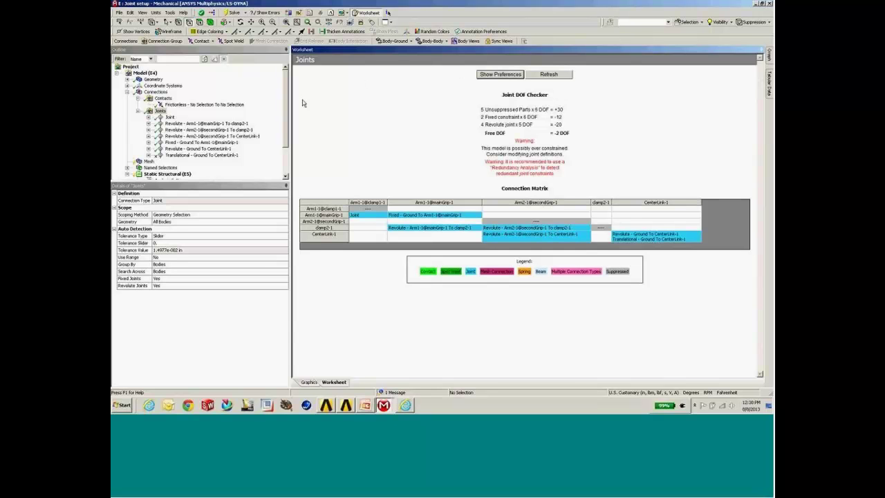
Step: Return from the joints worksheet to the model view, then switch to the Joint Result Mechanical window and maximize it
left_click(366, 13)
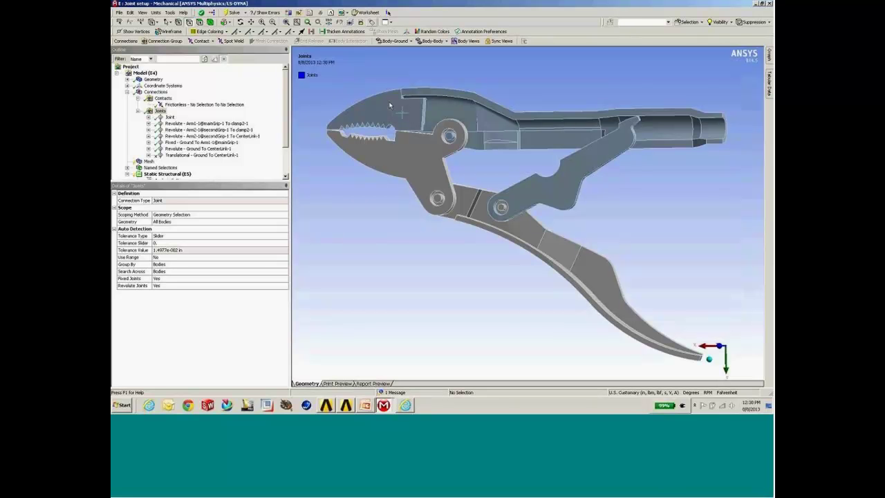
middle_click_drag(455, 158, 477, 164)
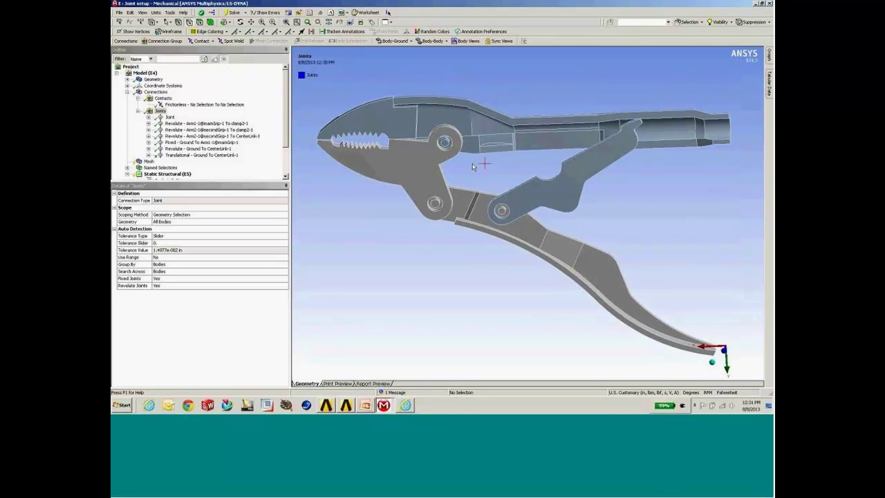
scroll(475, 166, "down", 2)
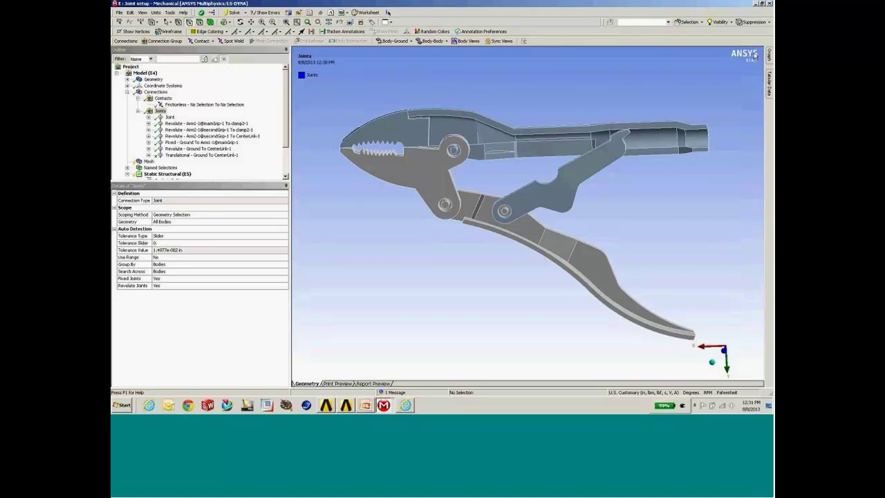
left_click_drag(755, 57, 350, 50)
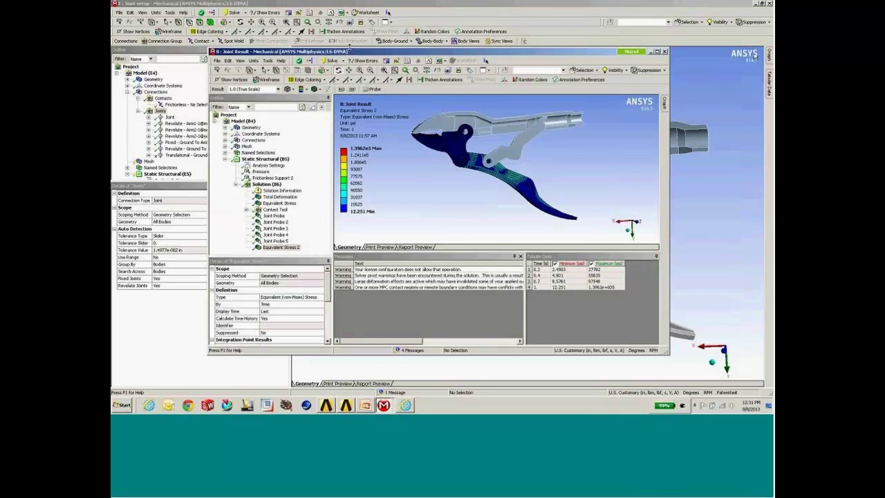
left_click(658, 51)
middle_click_drag(553, 138, 529, 148)
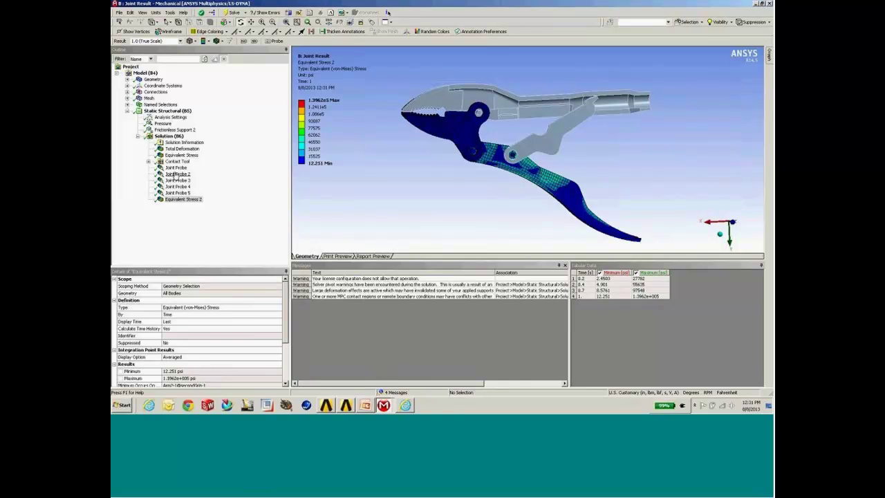
Step: Insert a joint probe into the Static Structural solution of the Joint Result model
left_click(174, 137)
right_click(176, 139)
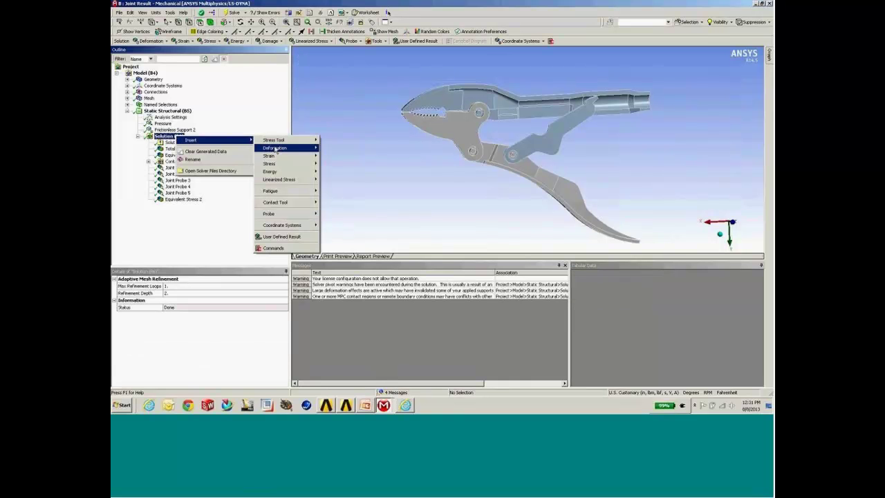
mouse_move(276, 215)
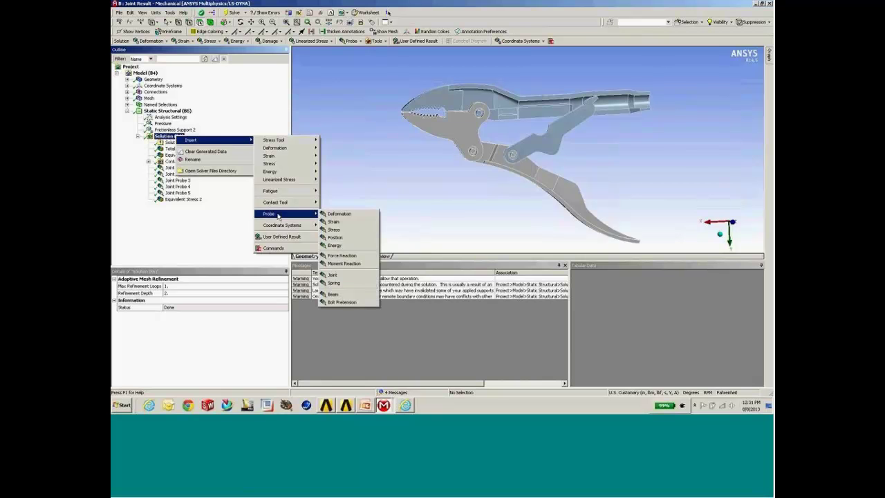
left_click(349, 277)
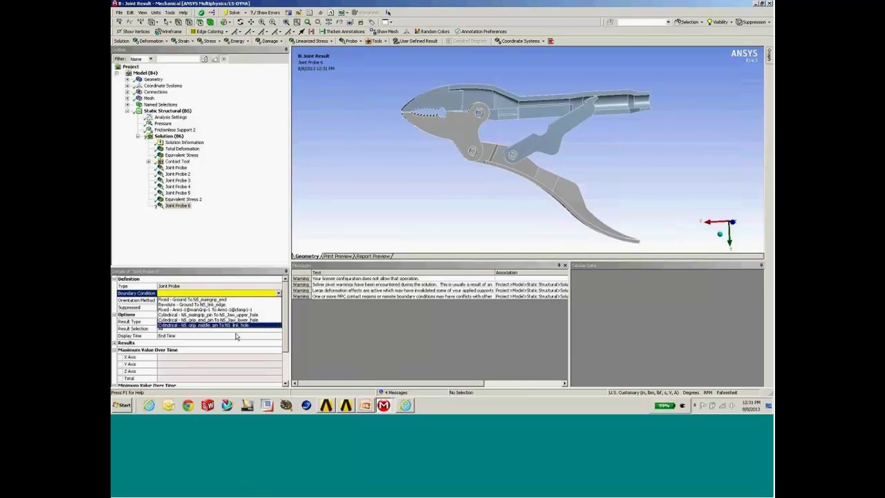
Step: Assign the Revolute - Ground To NS_link_edge joint to the new joint probe and evaluate its results
left_click(172, 306)
right_click(174, 206)
left_click(202, 220)
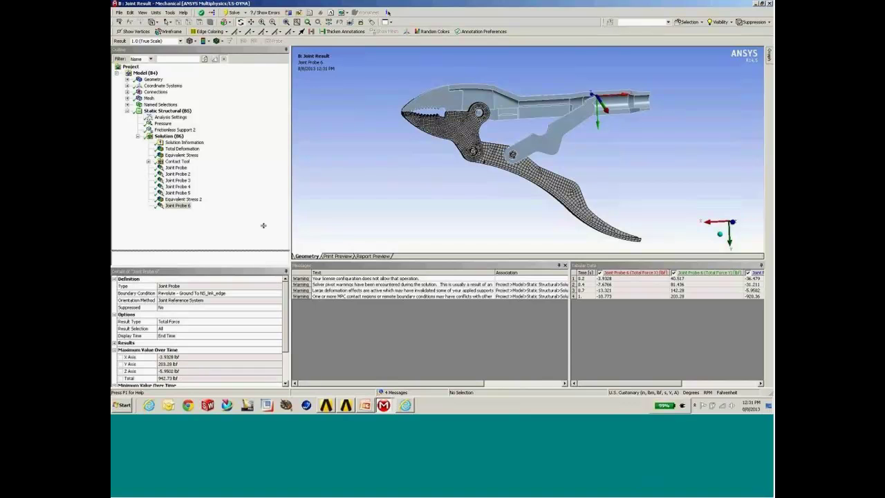
Step: Enlarge the display of the probe's details and widen the tabular force data so more components fit
left_click_drag(262, 225, 262, 225)
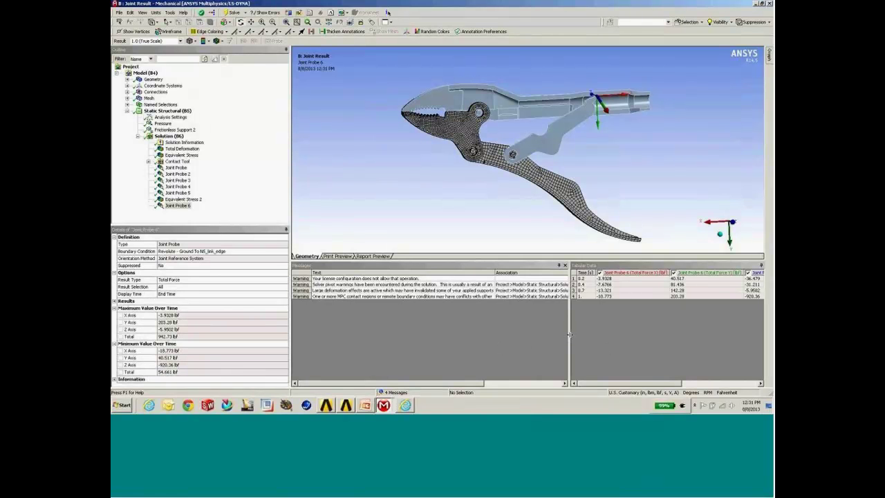
left_click_drag(569, 336, 468, 337)
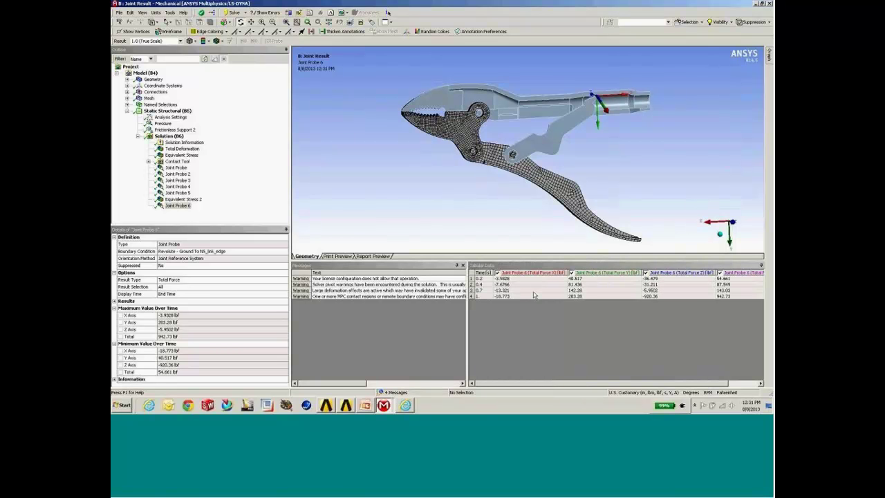
left_click_drag(468, 315, 503, 310)
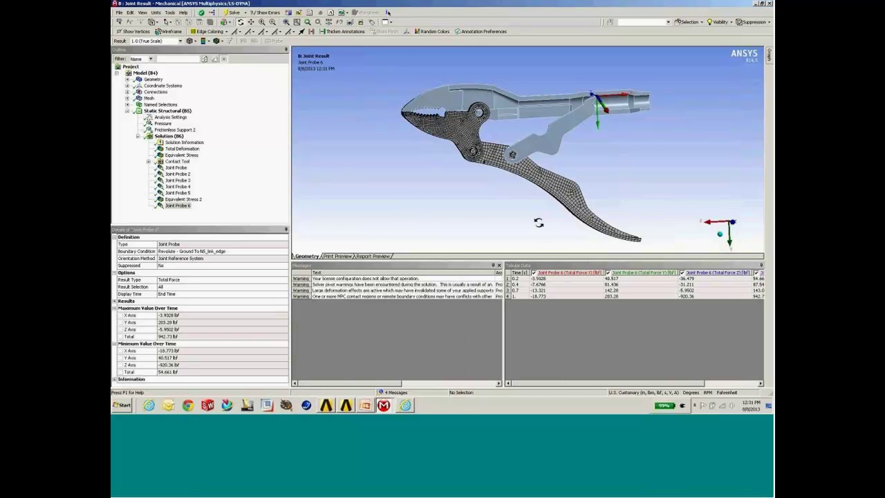
Step: Examine the Joint Probe 2 force result and its direction arrows at the lower jaw pin
left_click_drag(593, 115, 618, 124)
left_click(177, 174)
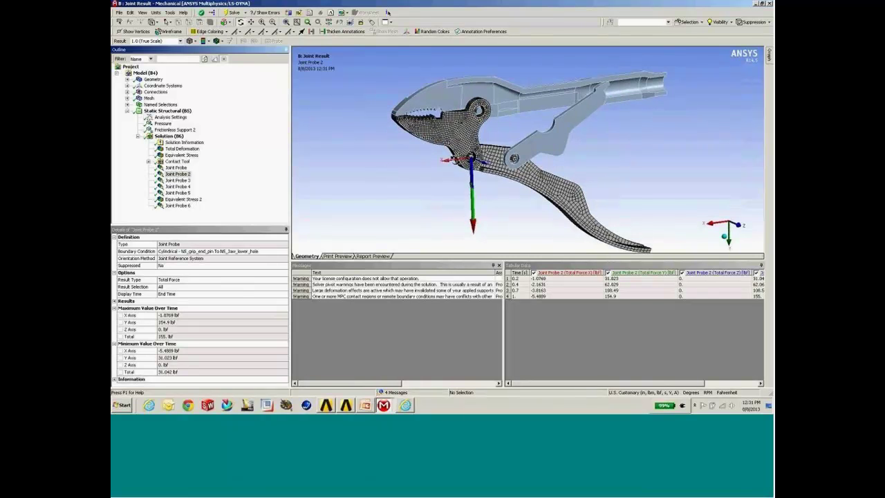
left_click_drag(445, 144, 501, 190)
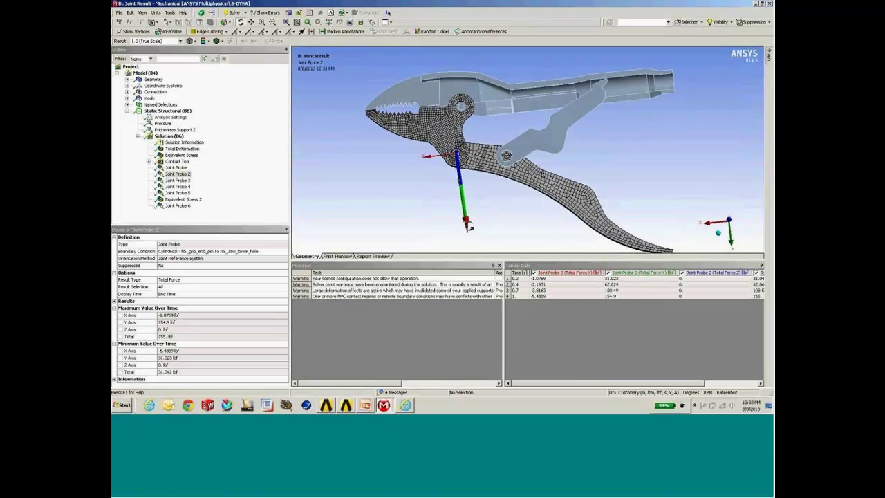